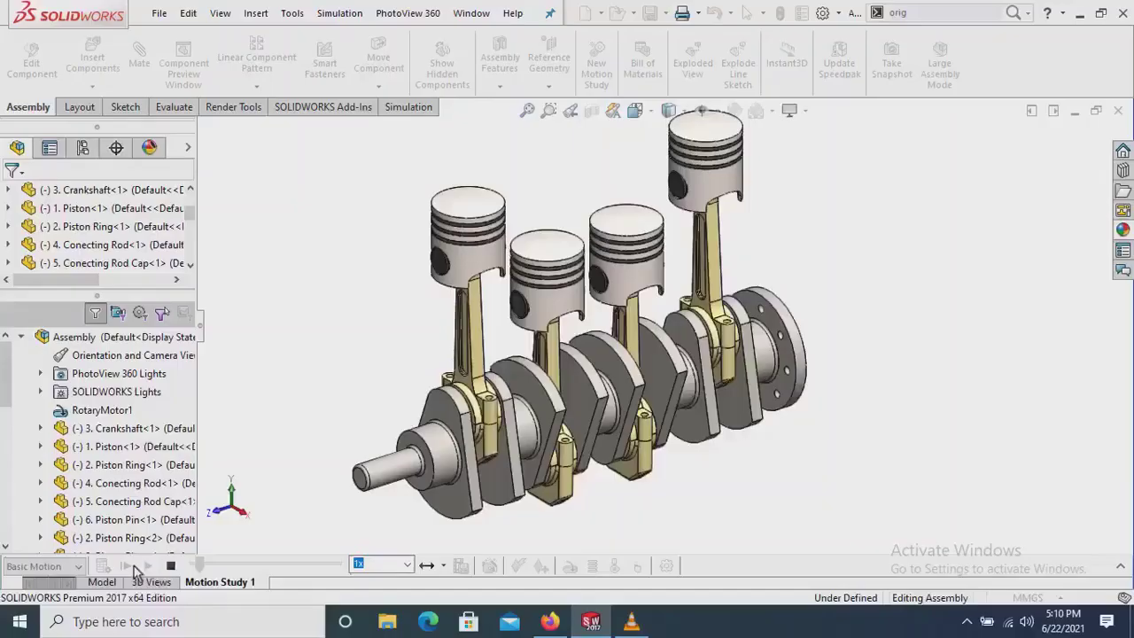
- Play the finished 4-cylinder engine motion animation as a preview
left_click(128, 566)
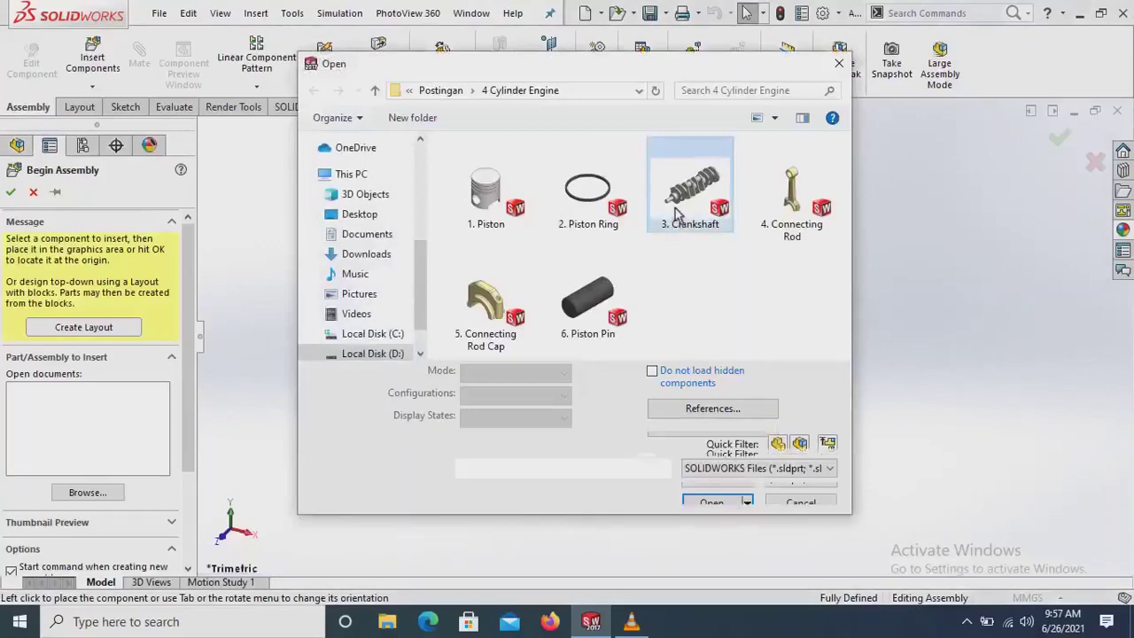
- Place the 3. Crankshaft part, apply the Plain White scene, and select the Right Plane
double_click(676, 214)
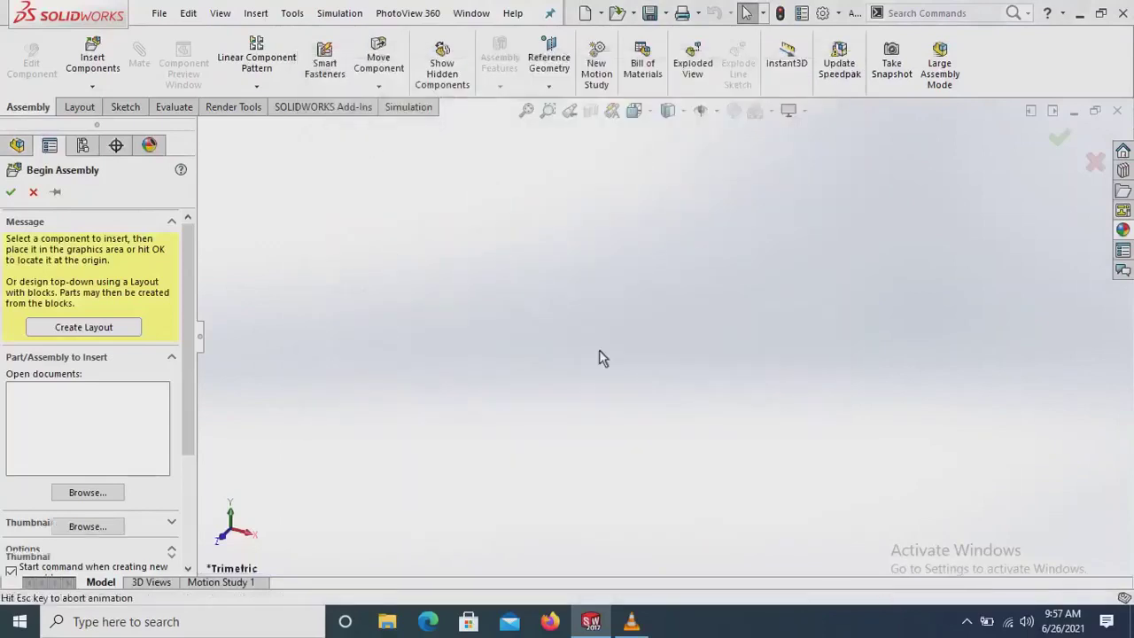
left_click(802, 122)
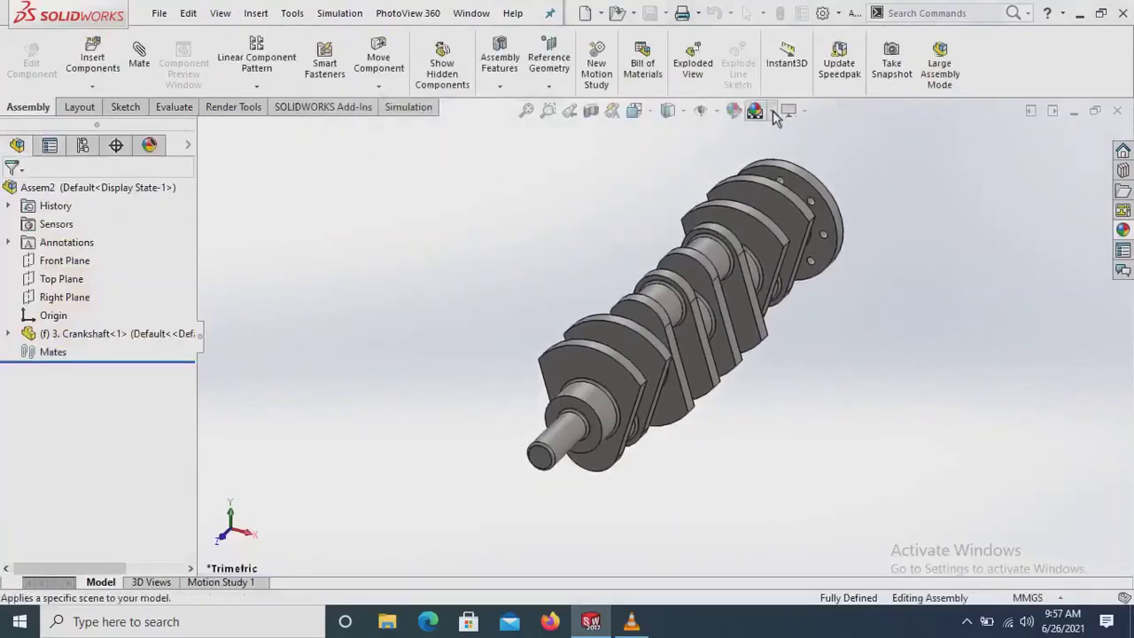
left_click(770, 110)
left_click(796, 153)
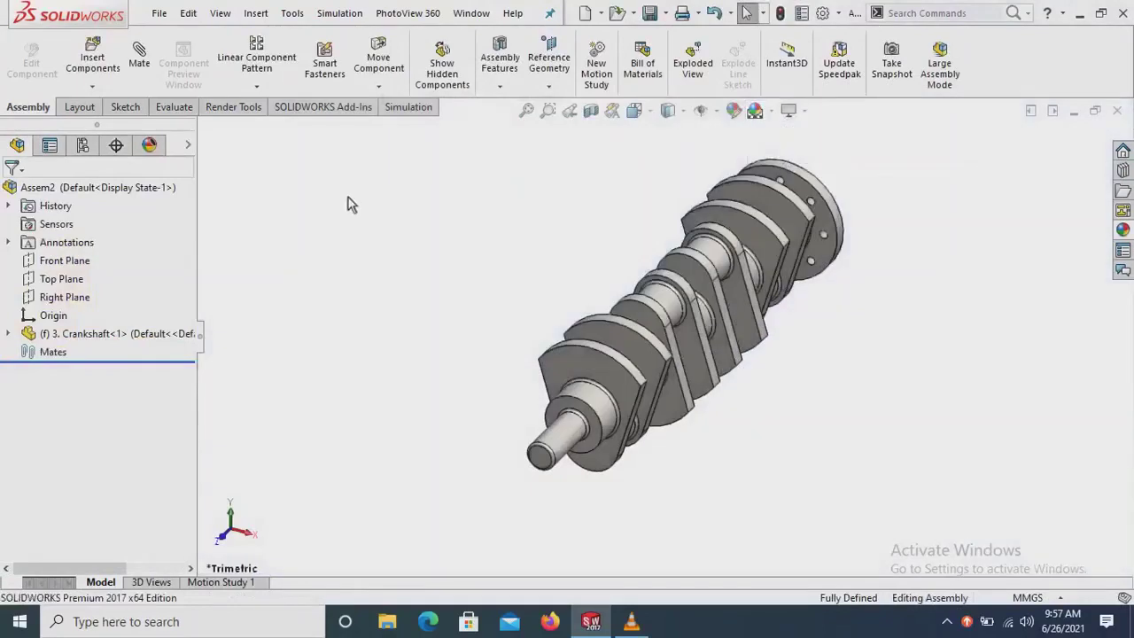
left_click(84, 299)
- Sketch on the Right Plane, viewed normal, with a horizontal centerline along the crankshaft axis and a vertical one at its end
left_click(85, 264)
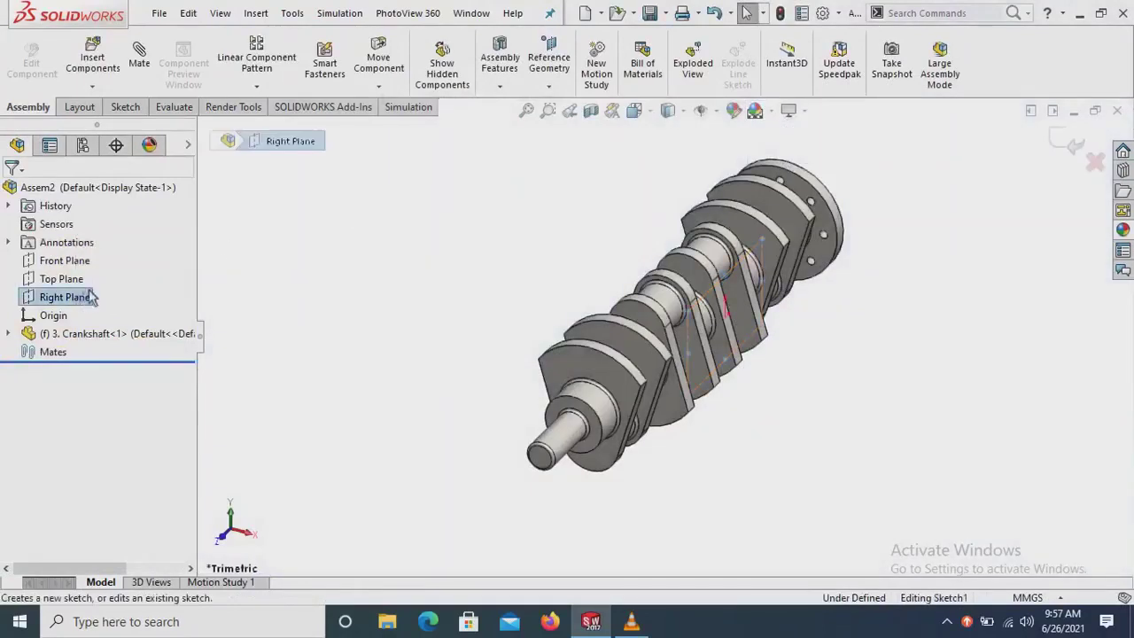
left_click(89, 370)
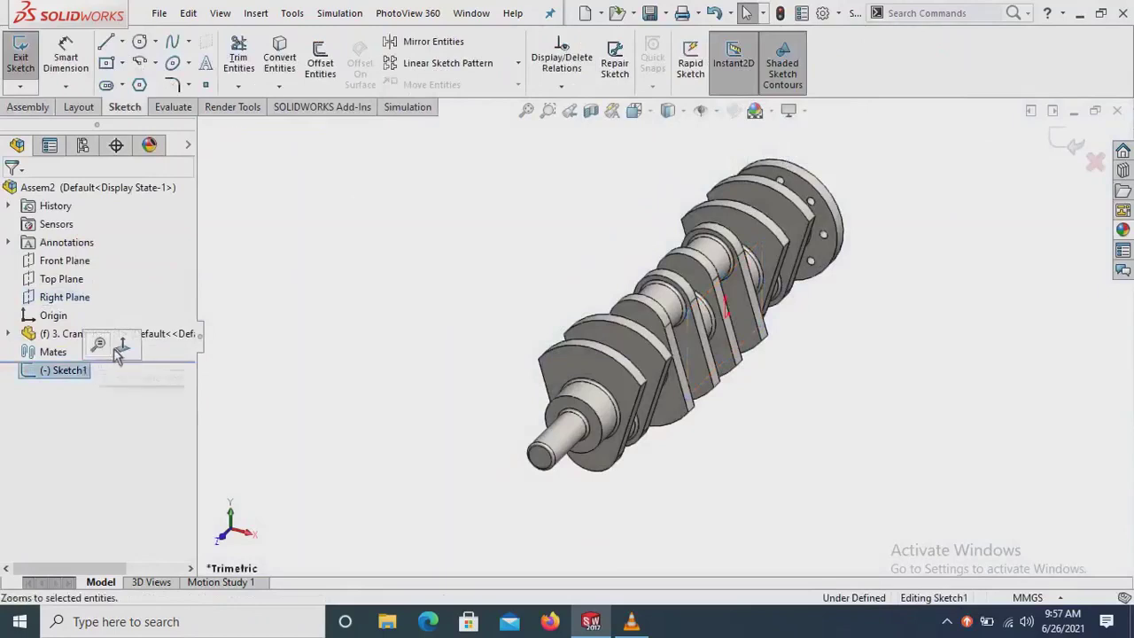
left_click(122, 344)
left_click(123, 42)
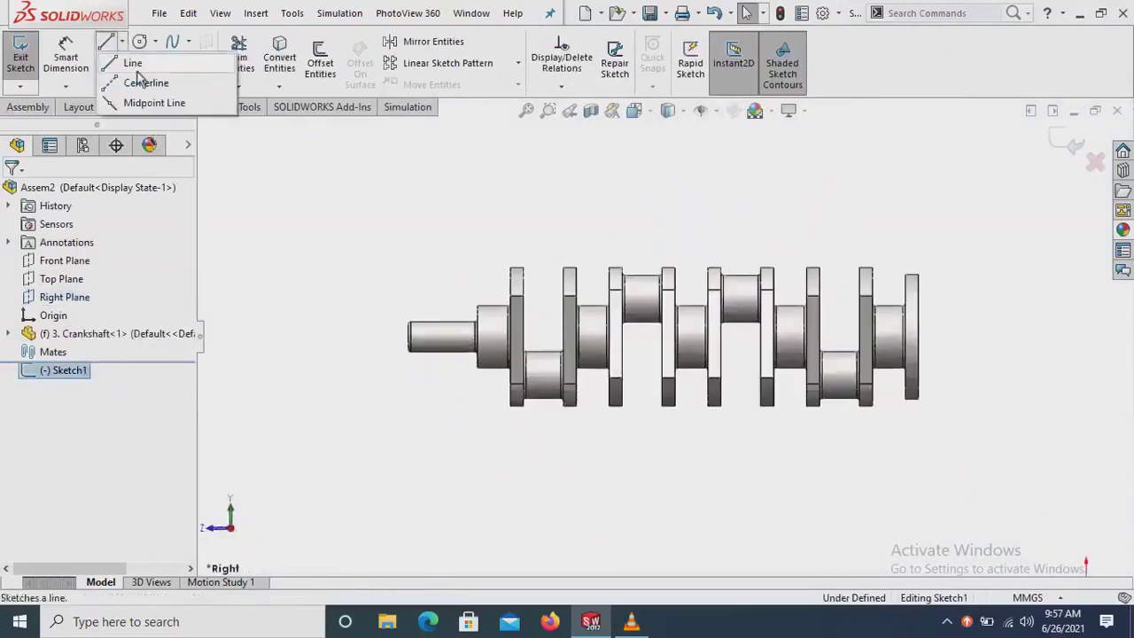
left_click(147, 82)
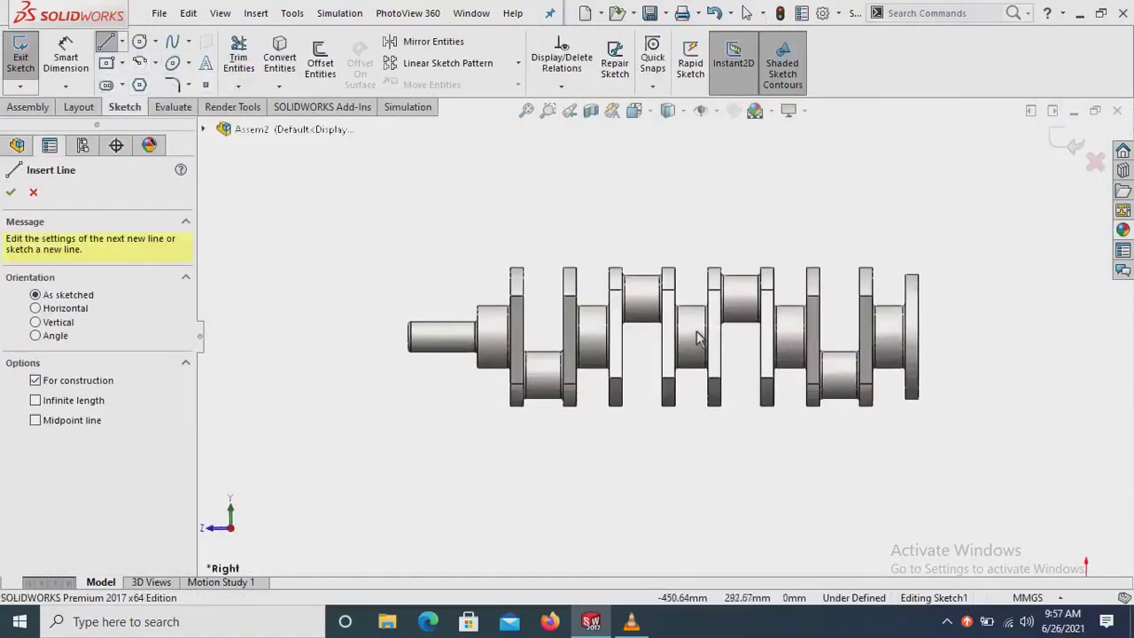
left_click(421, 341)
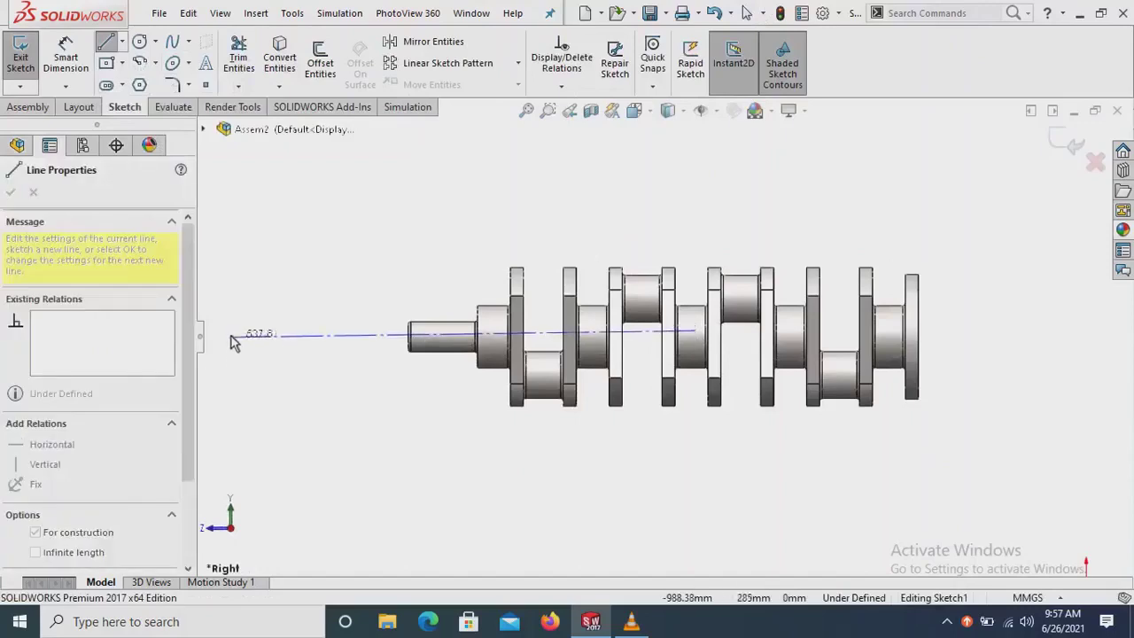
left_click(228, 330)
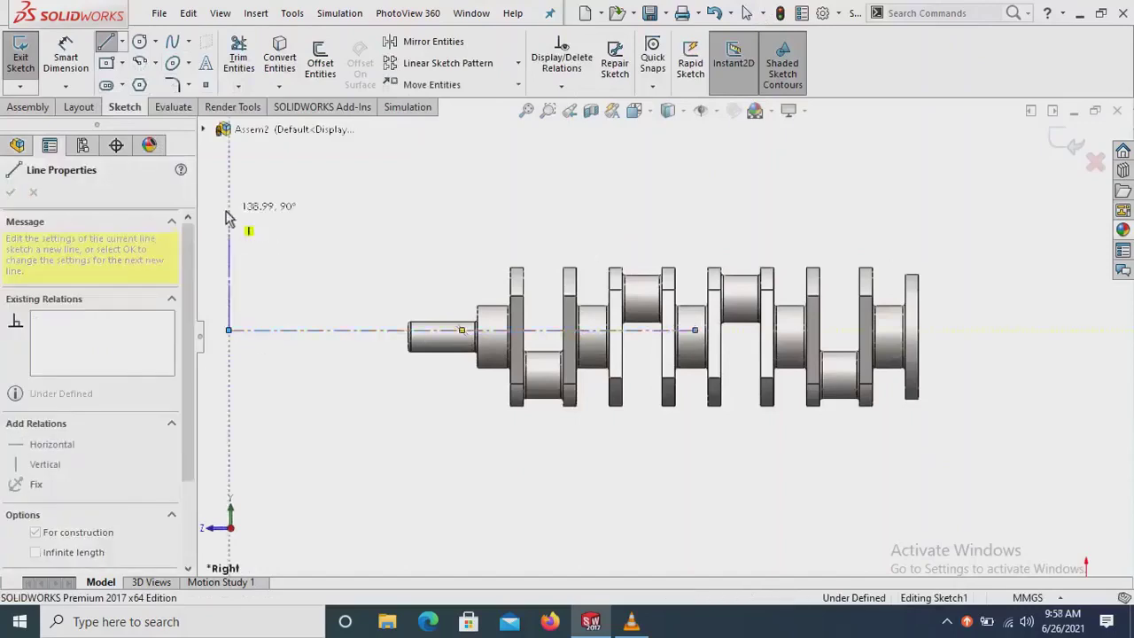
left_click(229, 209)
right_click(376, 217)
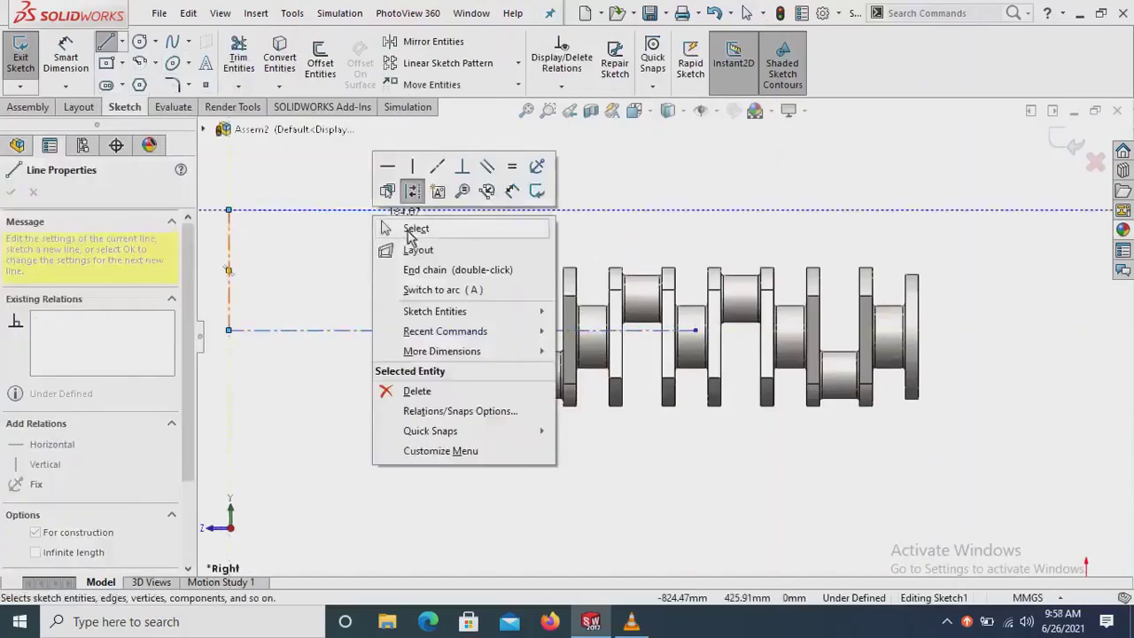
left_click(409, 228)
- Draw two more vertical centerlines from above the crankpins down to the horizontal axis
left_click(122, 41)
left_click(146, 80)
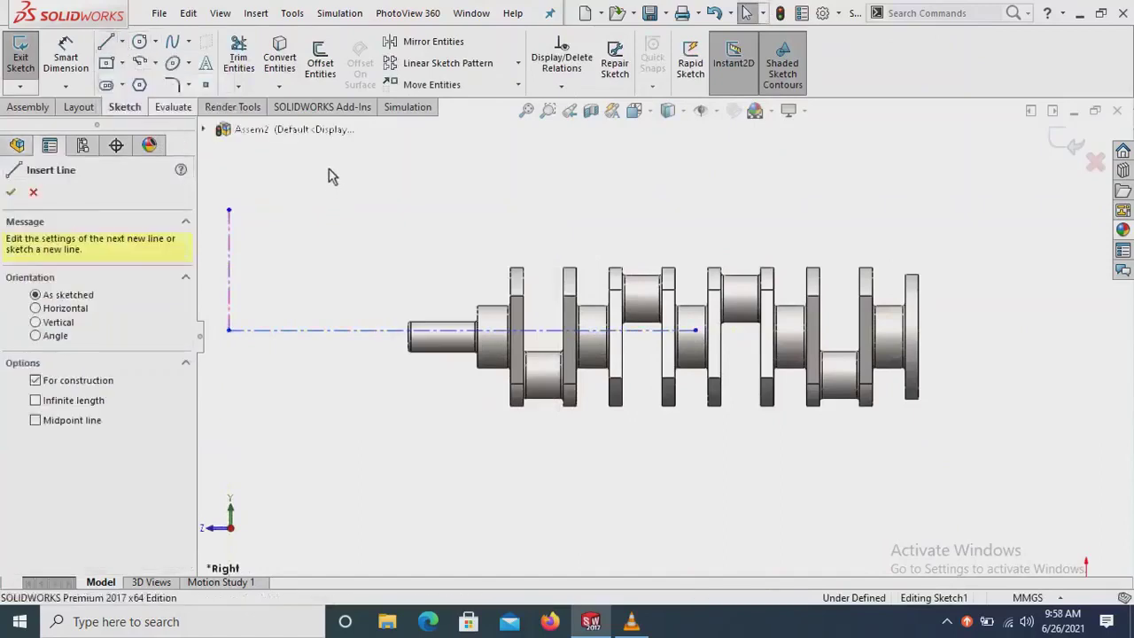
left_click(328, 169)
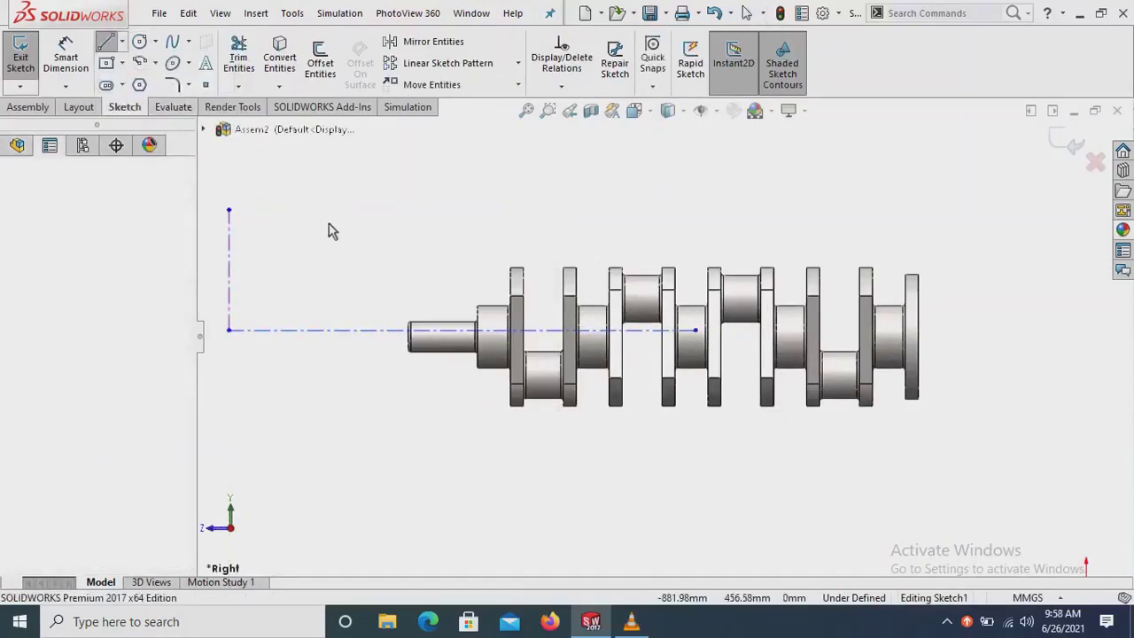
left_click(328, 330)
right_click(416, 144)
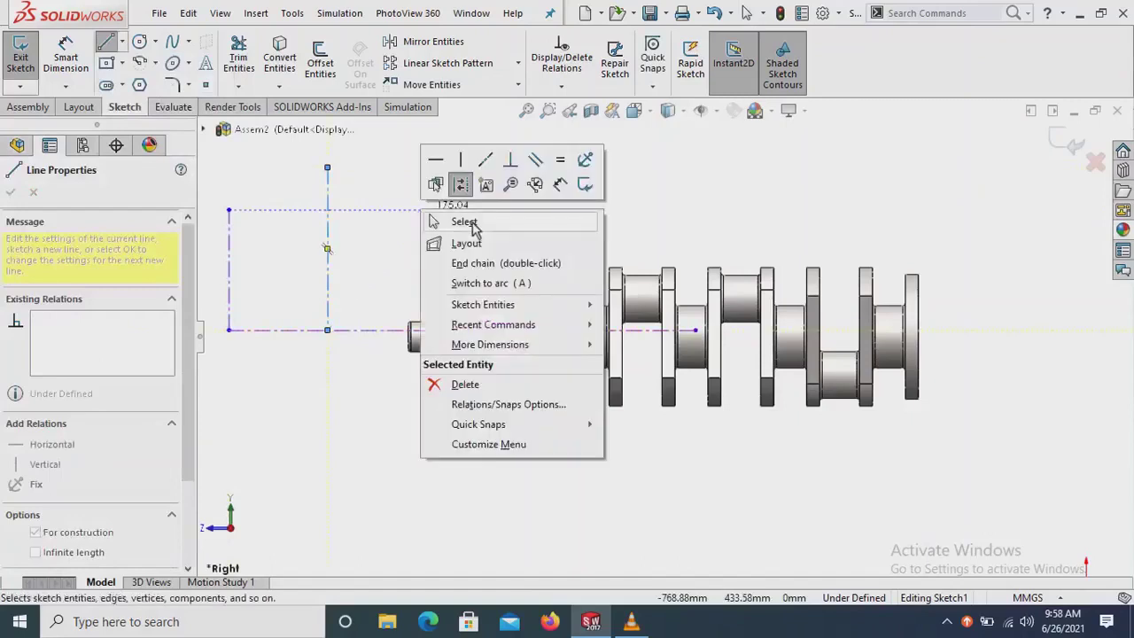
left_click(462, 221)
left_click(121, 42)
left_click(147, 82)
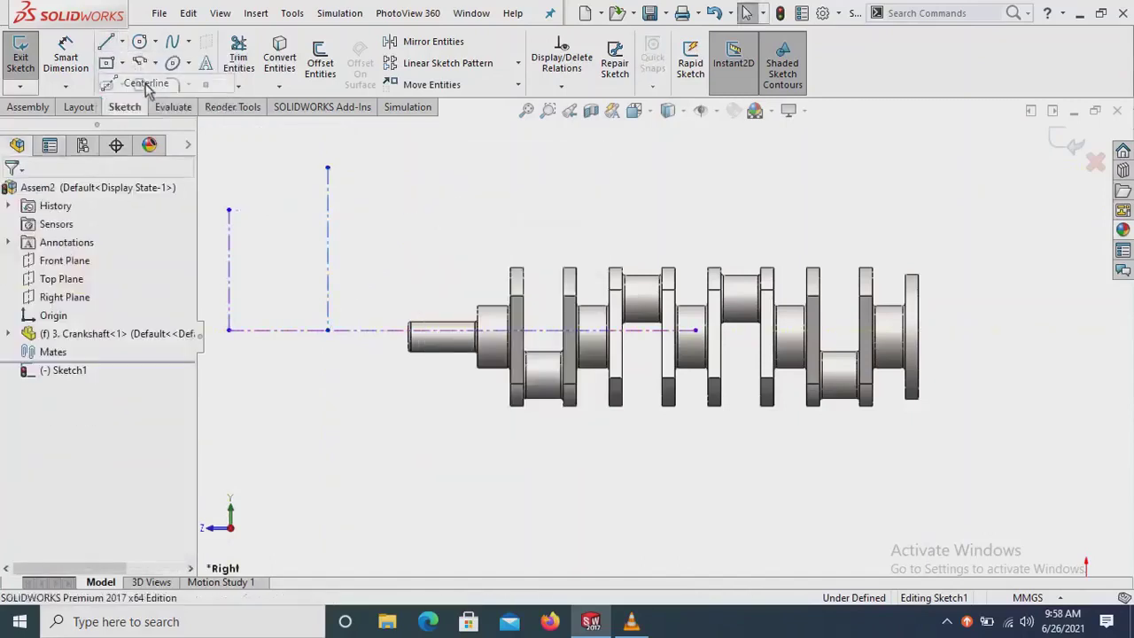
left_click(464, 169)
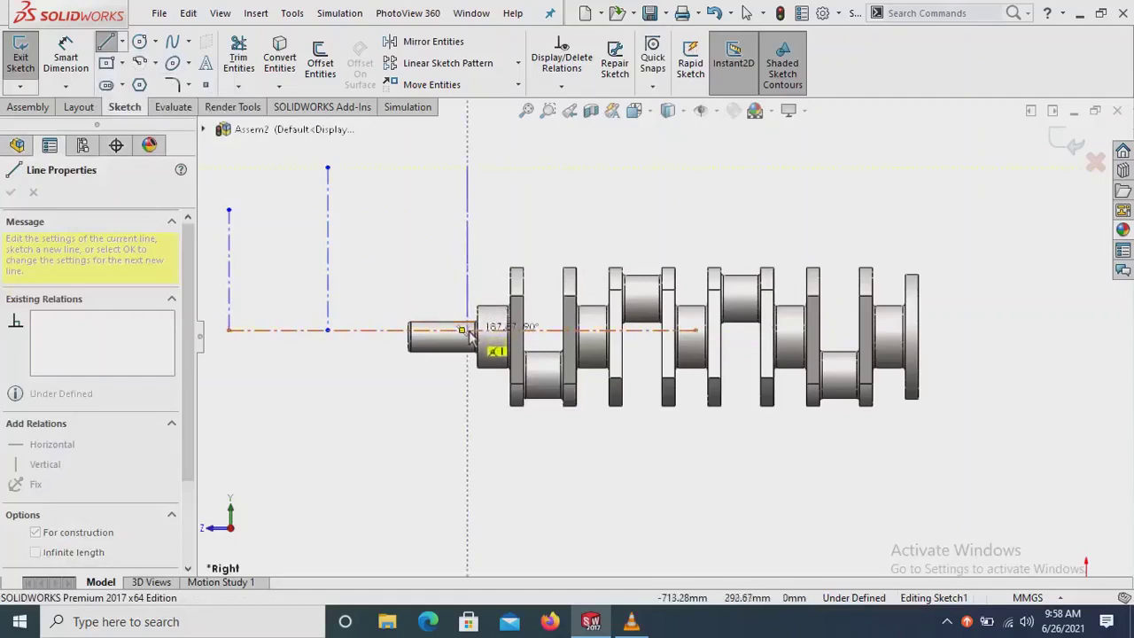
left_click(466, 329)
right_click(518, 202)
left_click(523, 216)
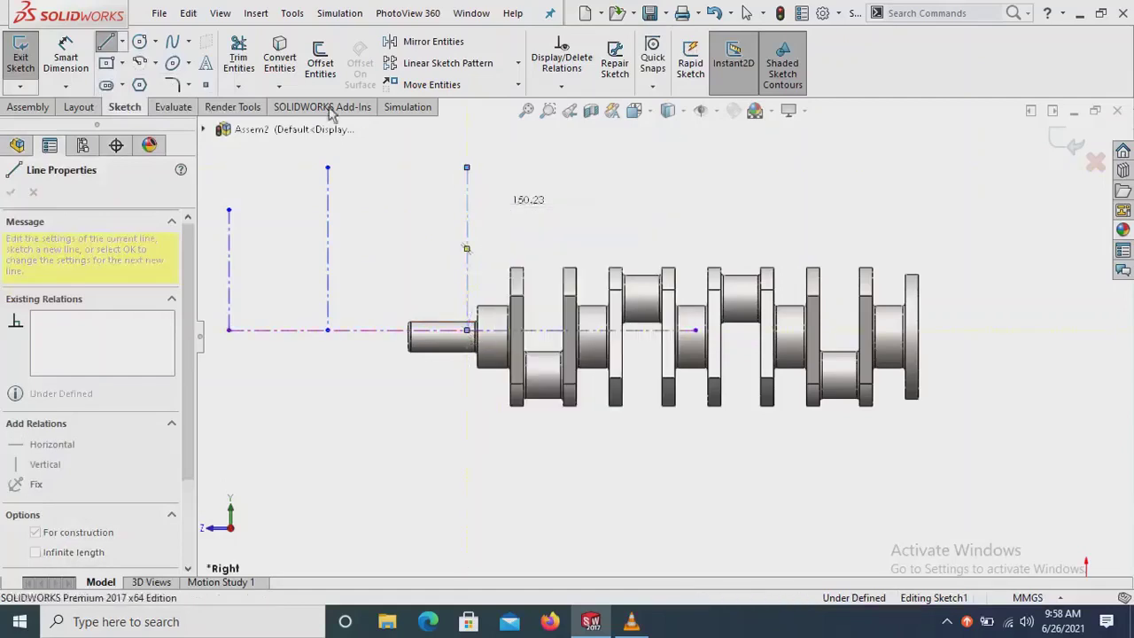
- Draw the fourth and fifth vertical centerlines down to the horizontal axis
left_click(155, 42)
left_click(150, 83)
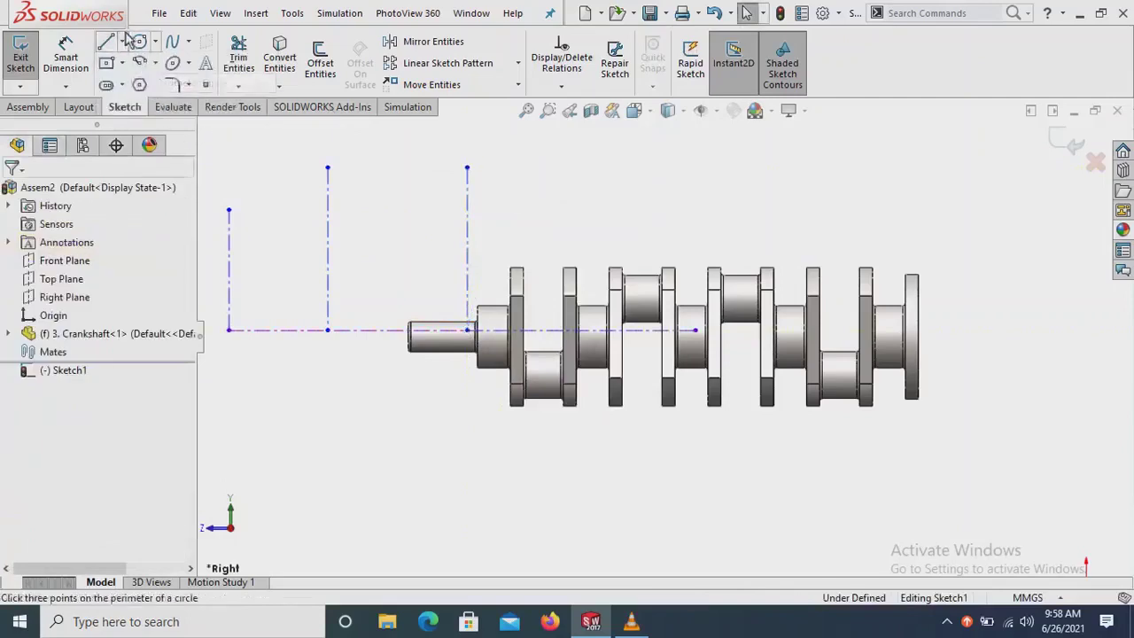
left_click(121, 43)
left_click(146, 82)
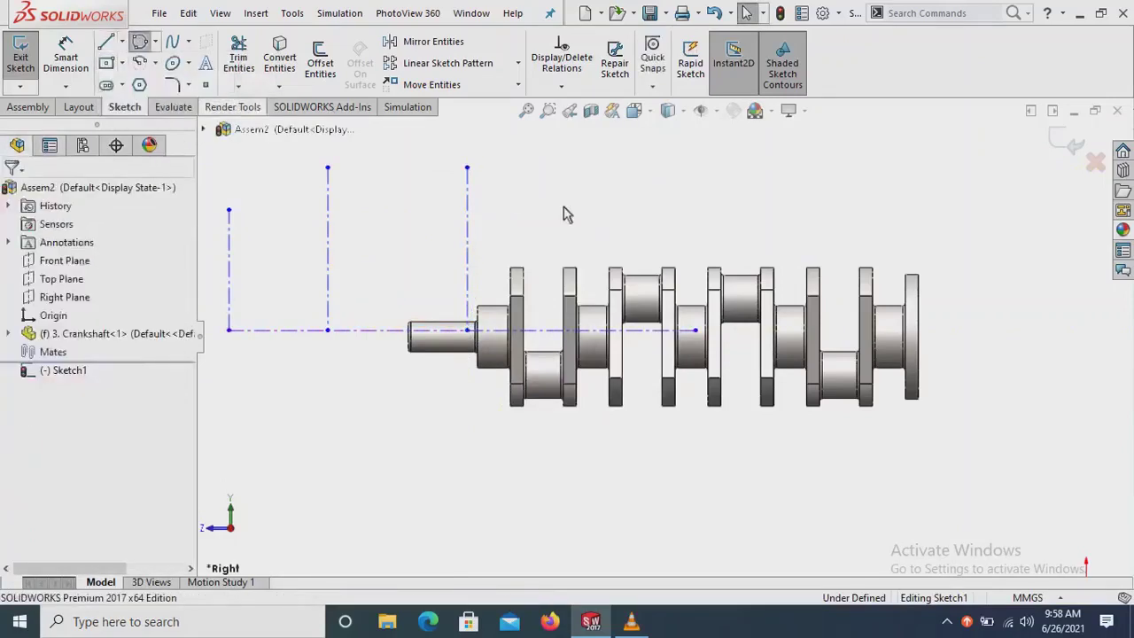
left_click(557, 167)
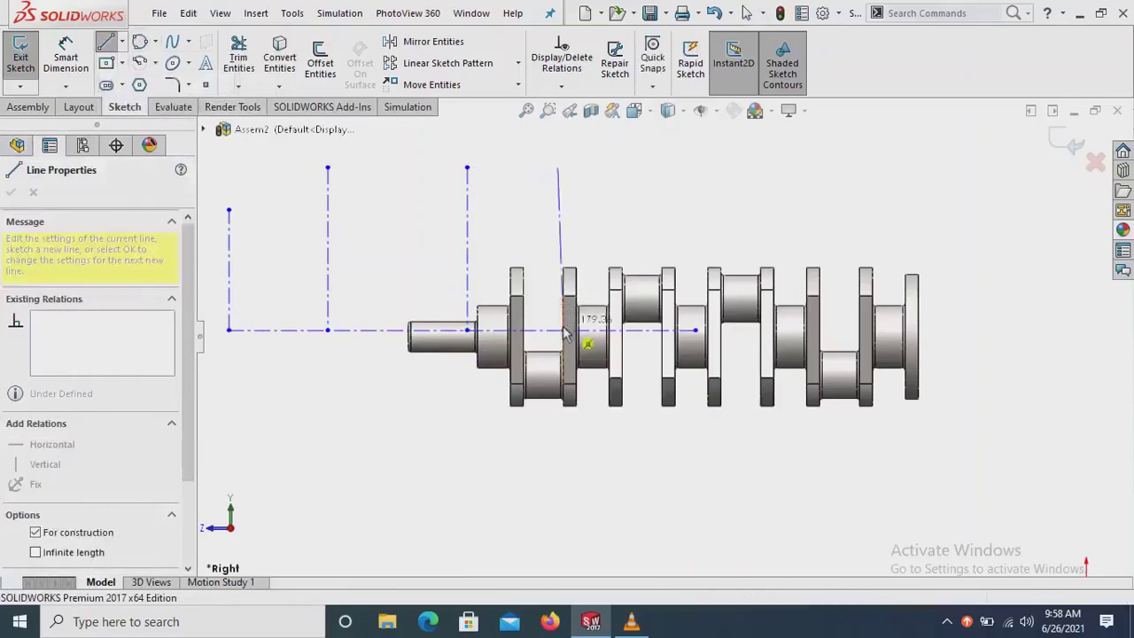
left_click(557, 330)
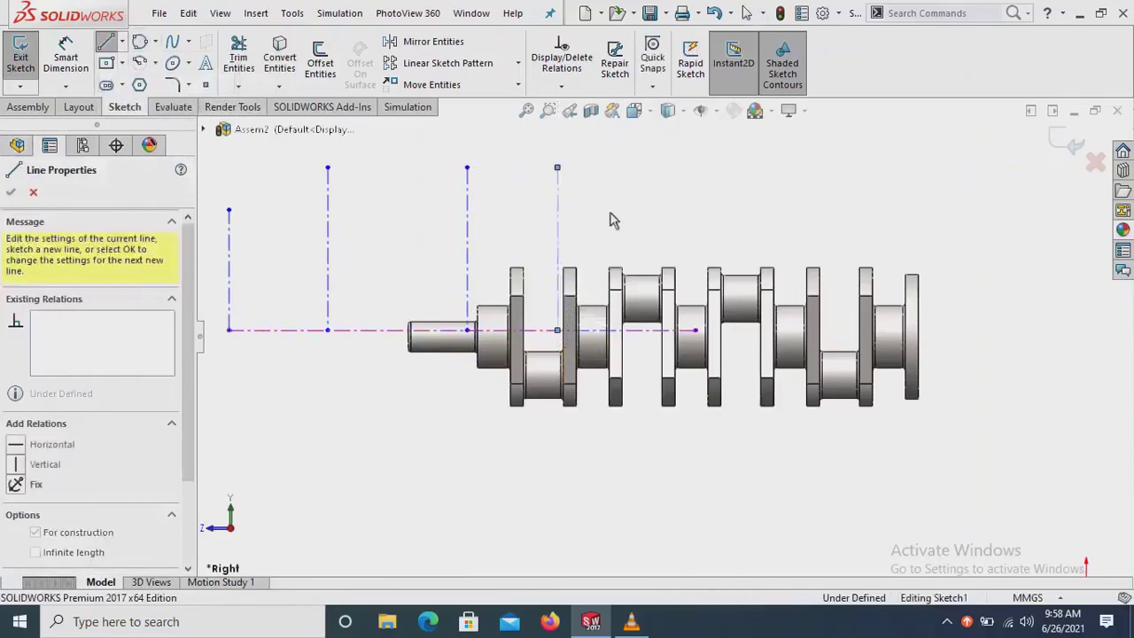
right_click(620, 215)
left_click(673, 260)
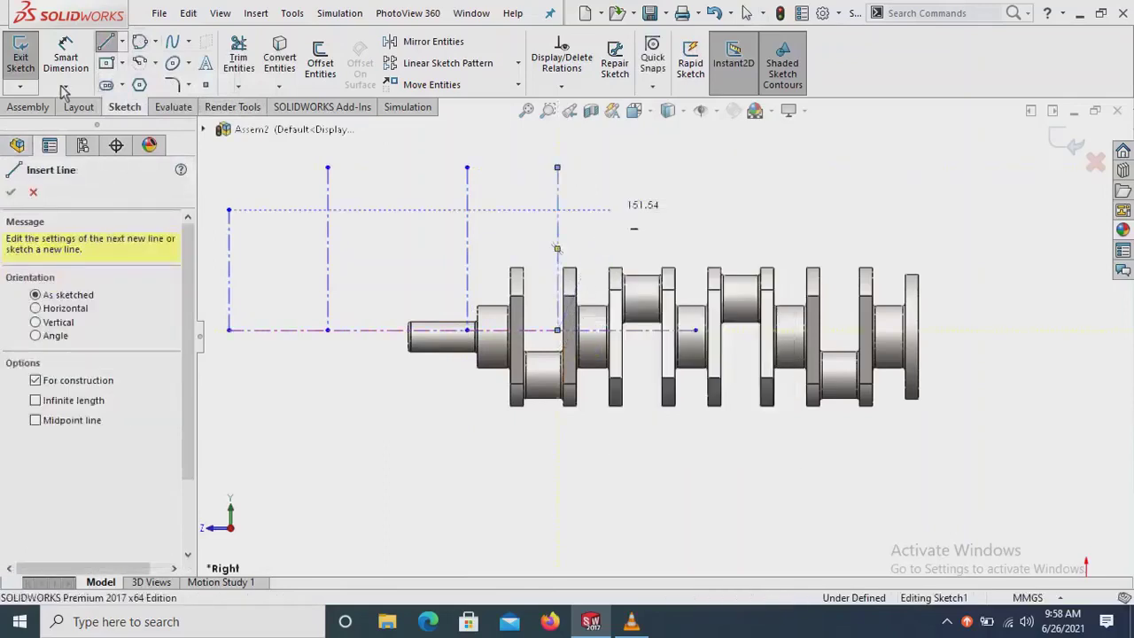
left_click(121, 42)
left_click(146, 82)
left_click(640, 196)
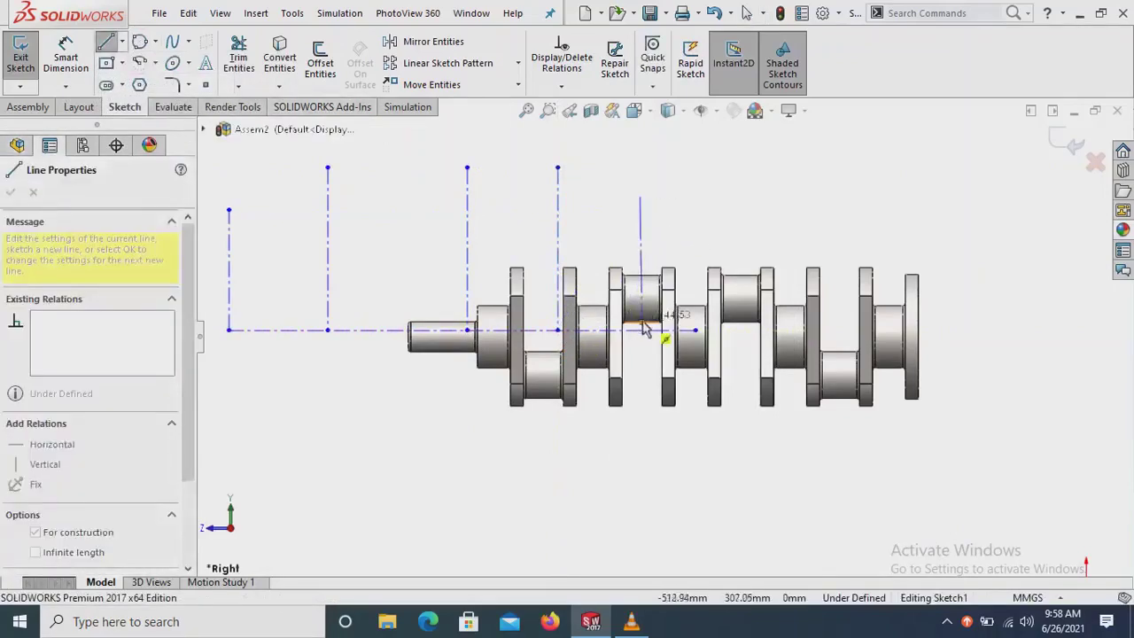
left_click(644, 333)
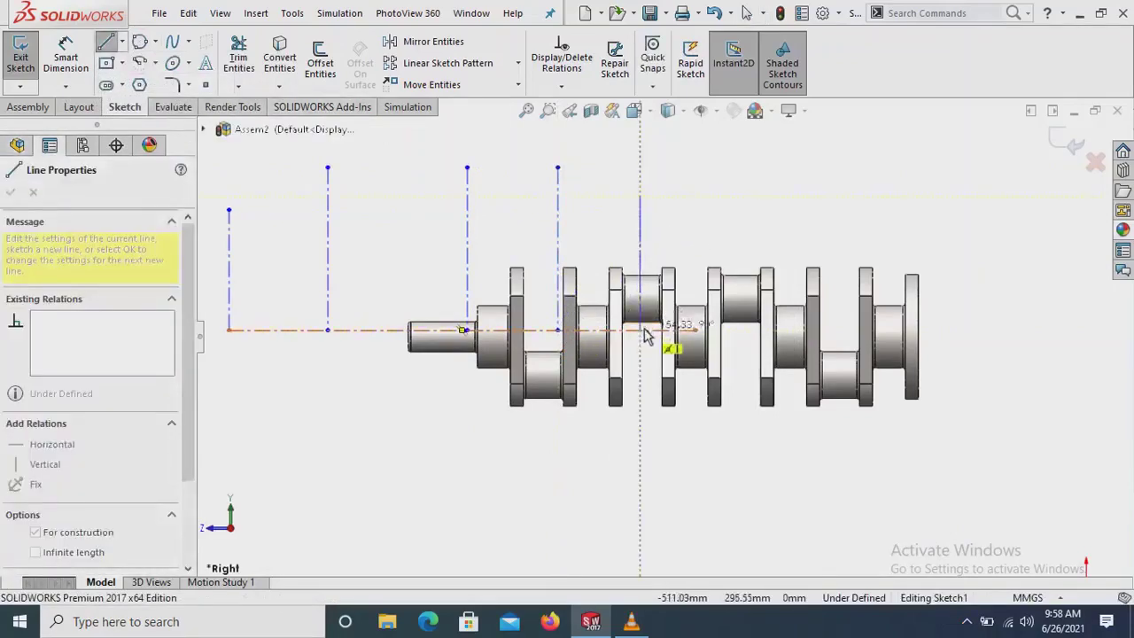
right_click(697, 227)
left_click(726, 233)
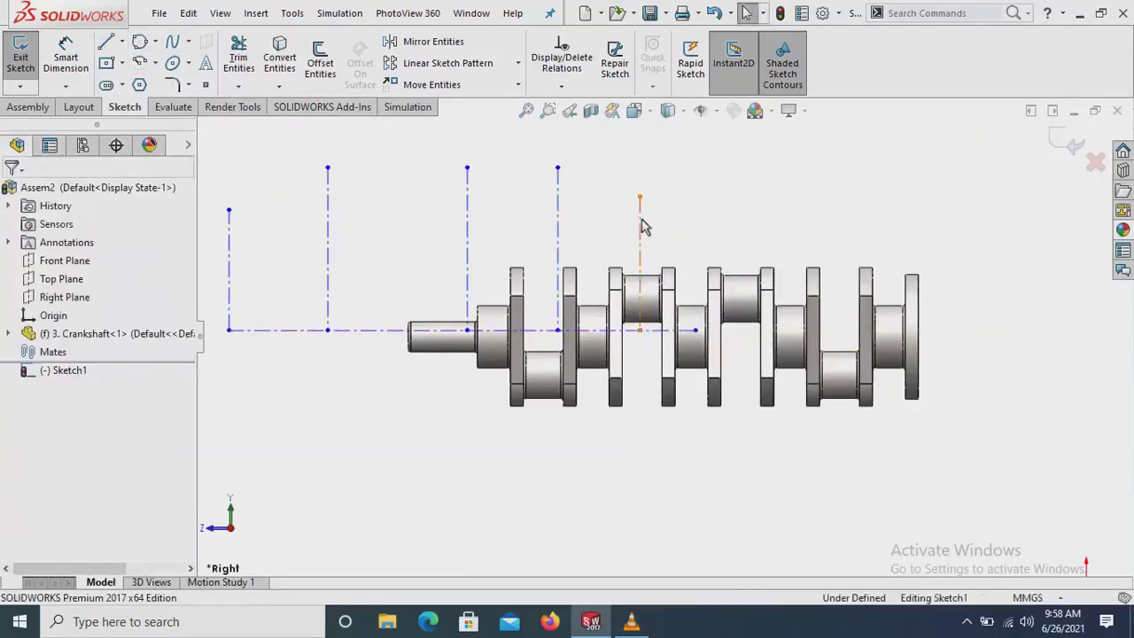
- Give each of the five vertical centerlines a Vertical relation
left_click(643, 233)
right_click(643, 223)
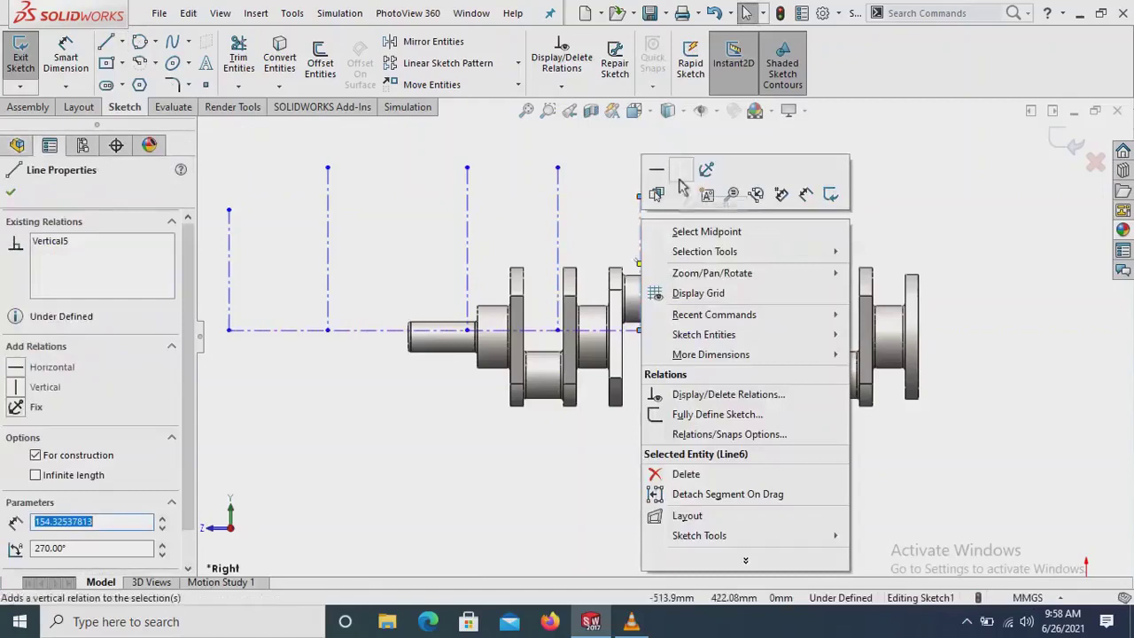
left_click(674, 231)
left_click(557, 213)
right_click(557, 212)
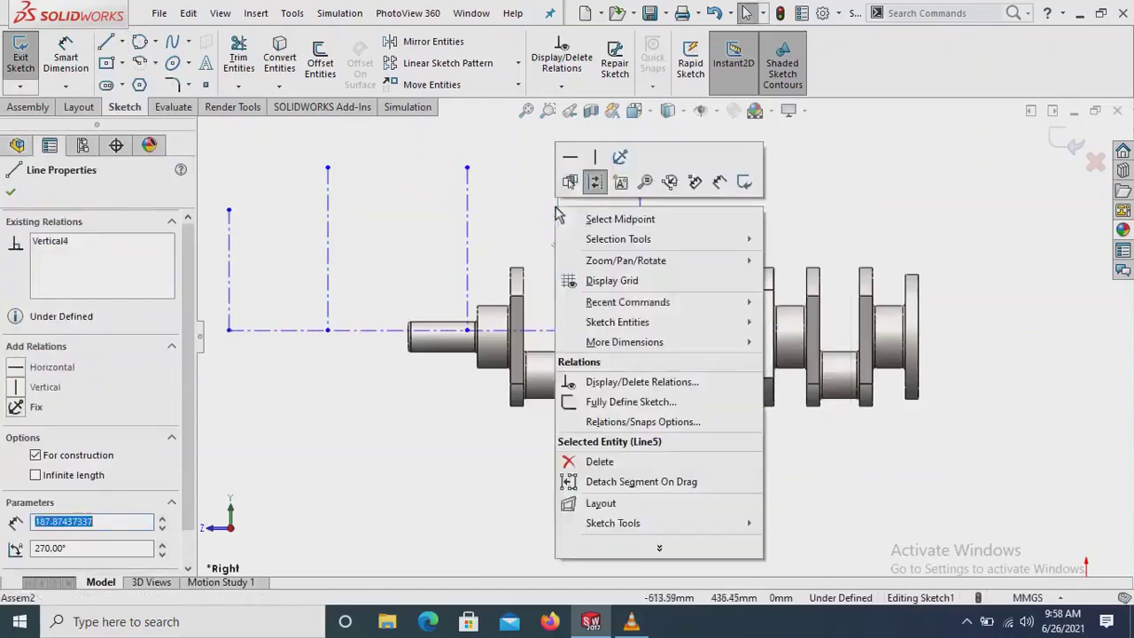
left_click(594, 217)
left_click(469, 223)
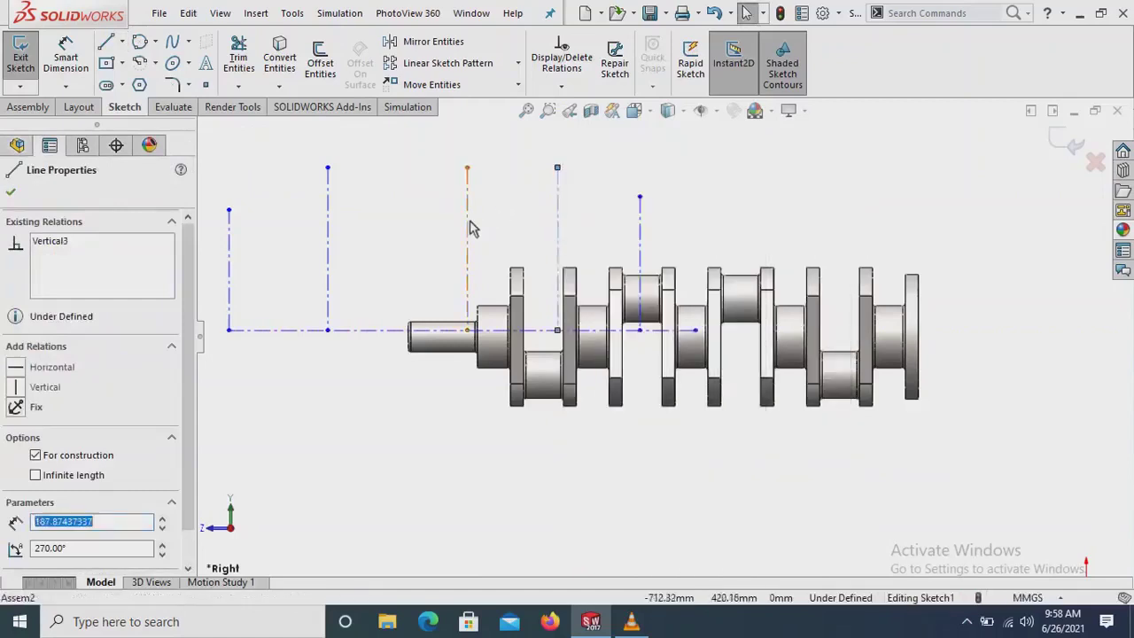
right_click(469, 222)
left_click(507, 230)
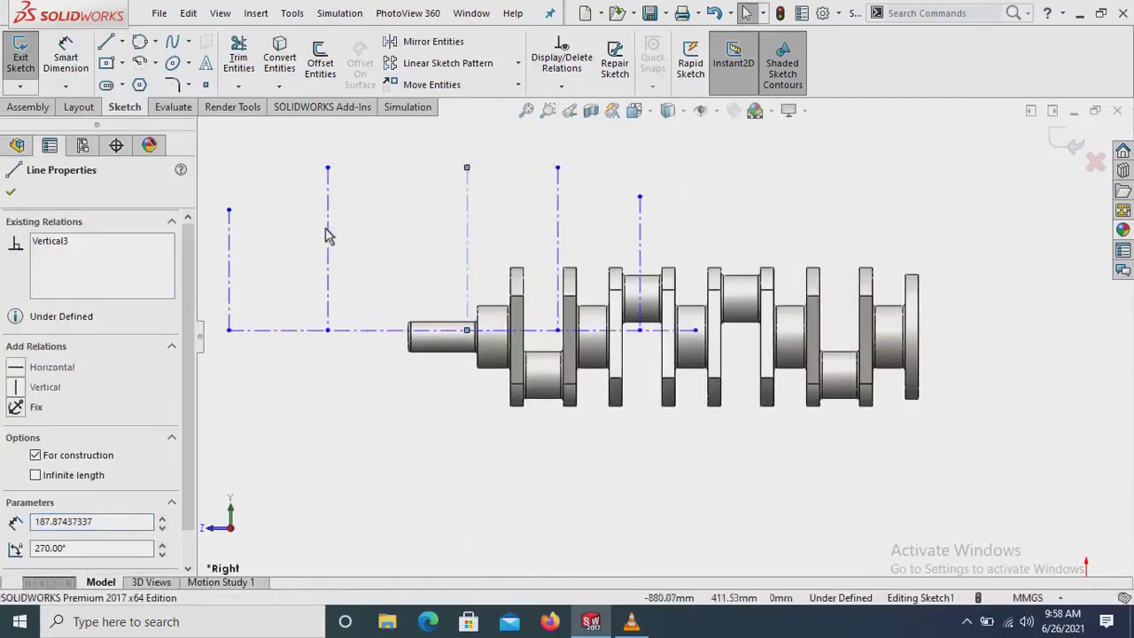
left_click(327, 233)
right_click(328, 230)
left_click(368, 182)
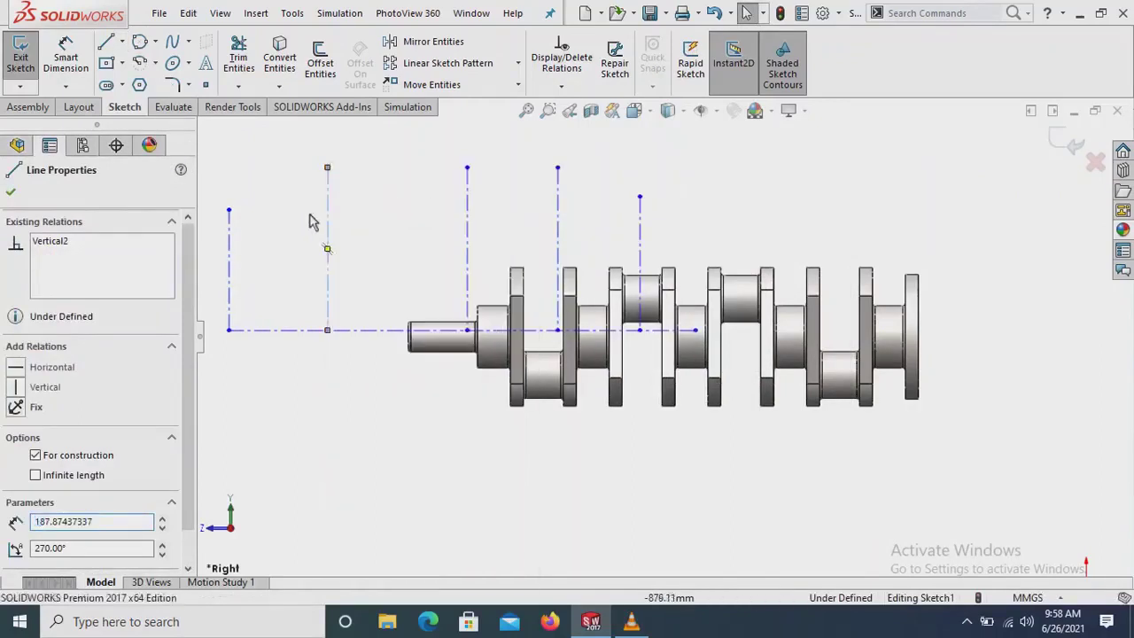
left_click(234, 251)
right_click(234, 251)
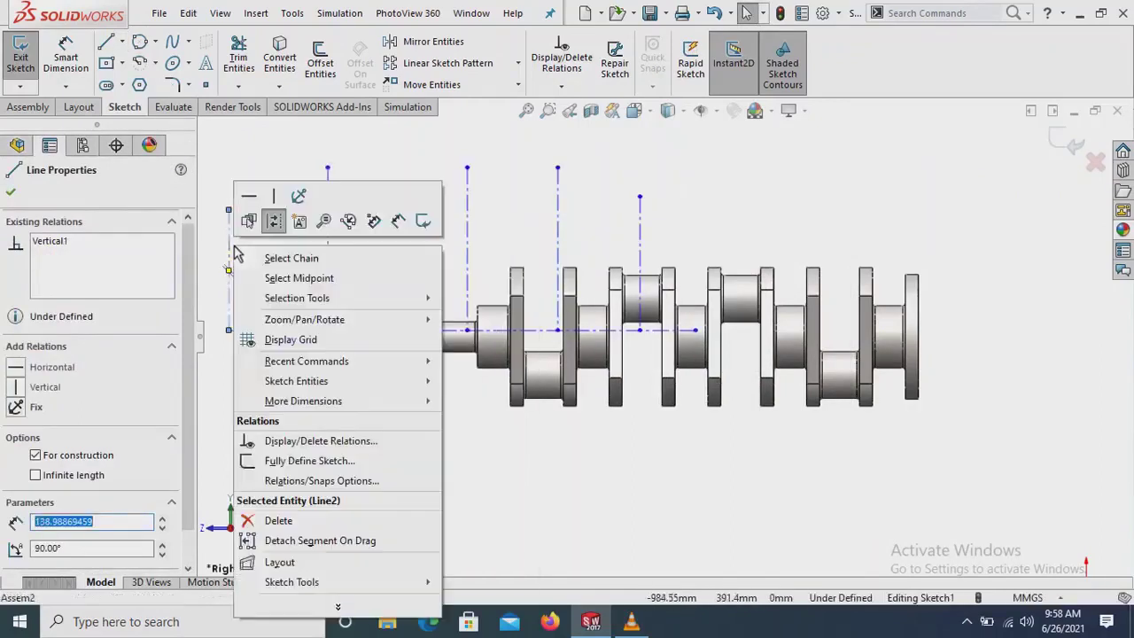
left_click(275, 205)
left_click(10, 195)
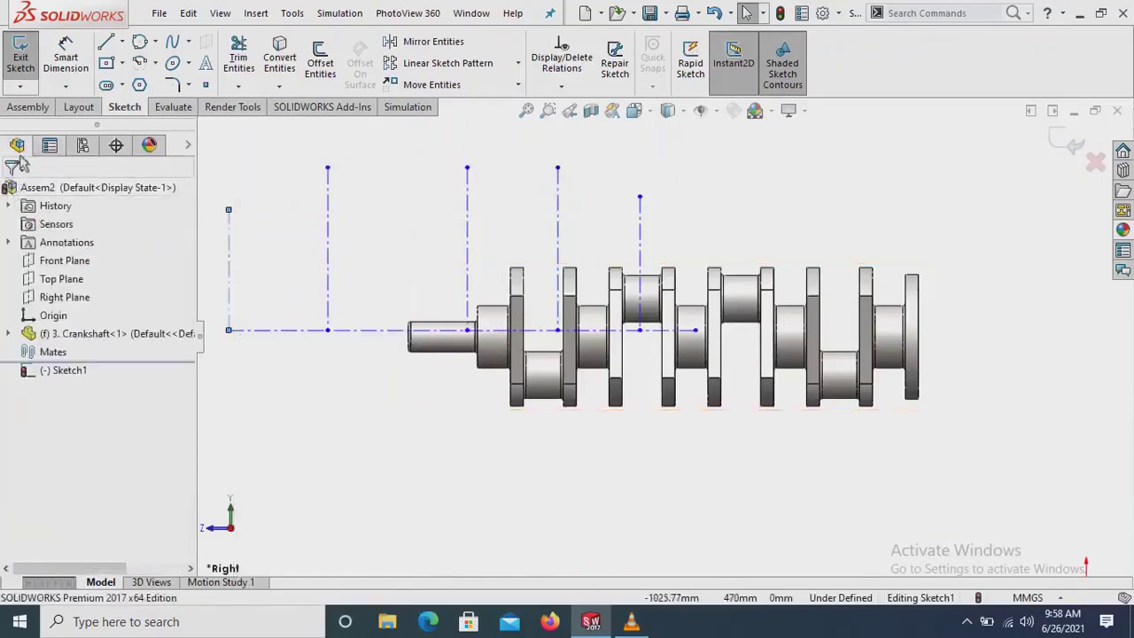
- Dimension the gap between the first two vertical centerlines as 156 mm
left_click(66, 58)
left_click(229, 266)
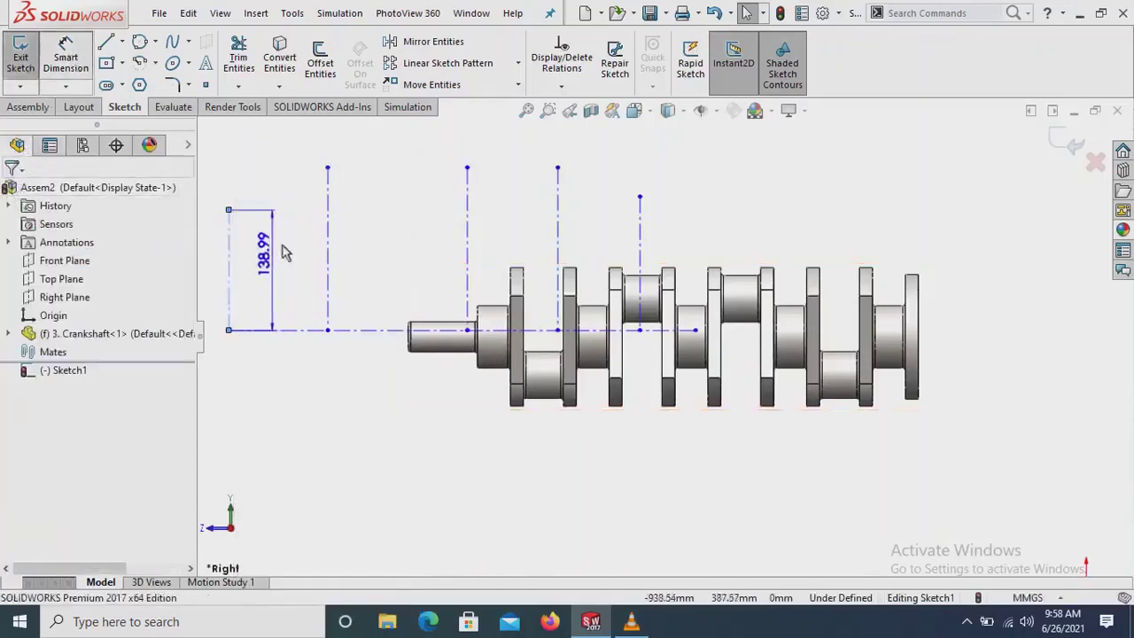
left_click(309, 196)
scroll(309, 195, "up", 3)
scroll(329, 189, "down", 2)
scroll(417, 209, "down", 1)
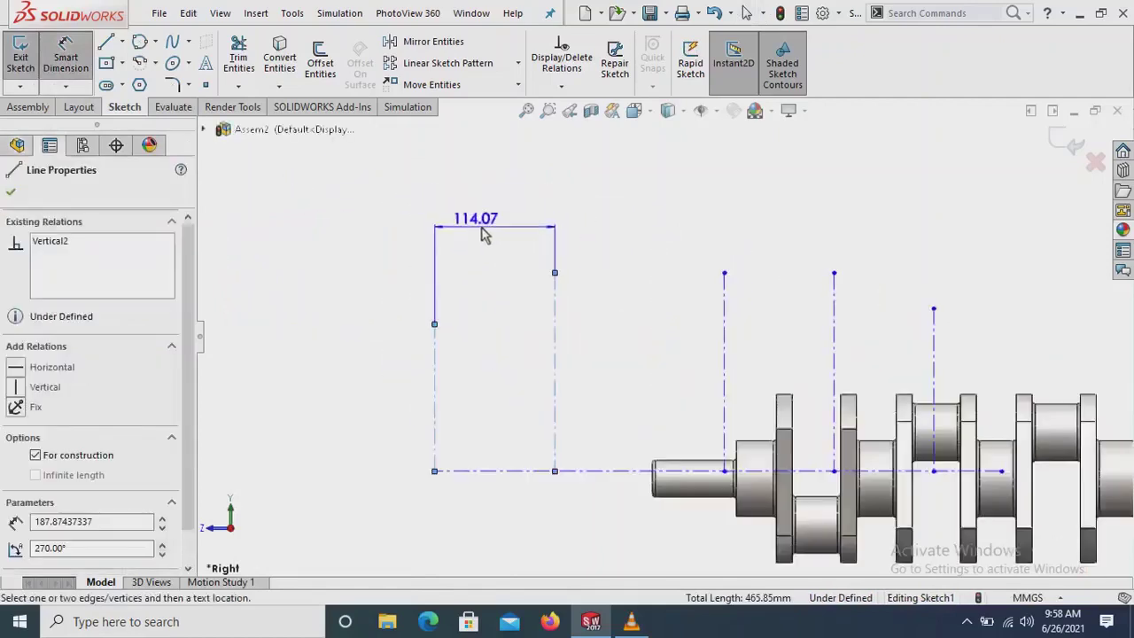
left_click(485, 232)
type("156")
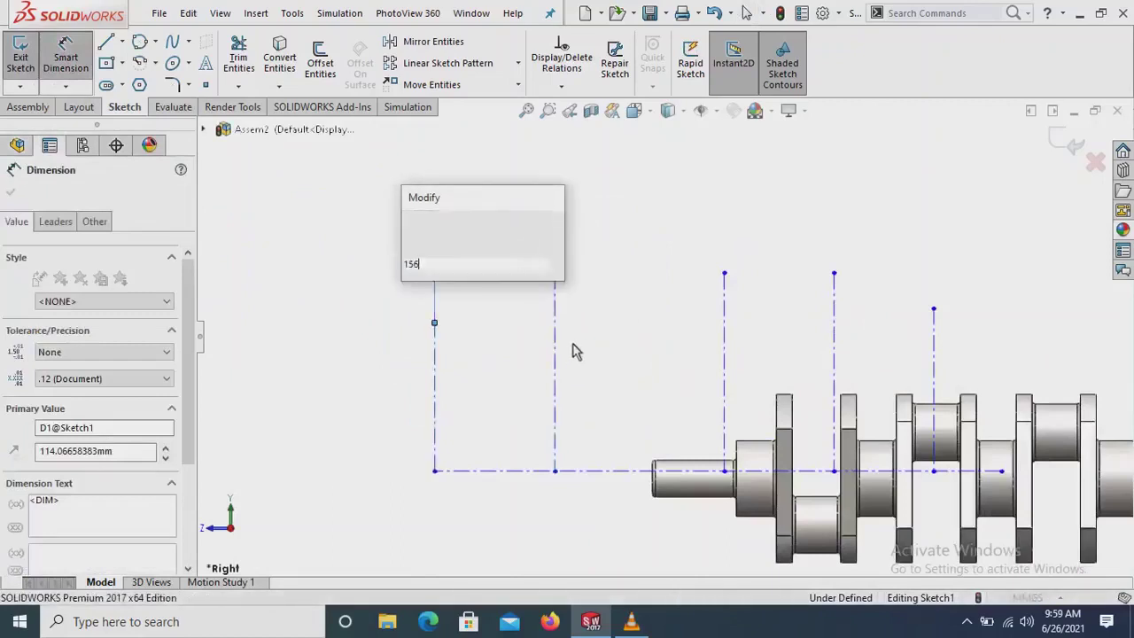
key("Return")
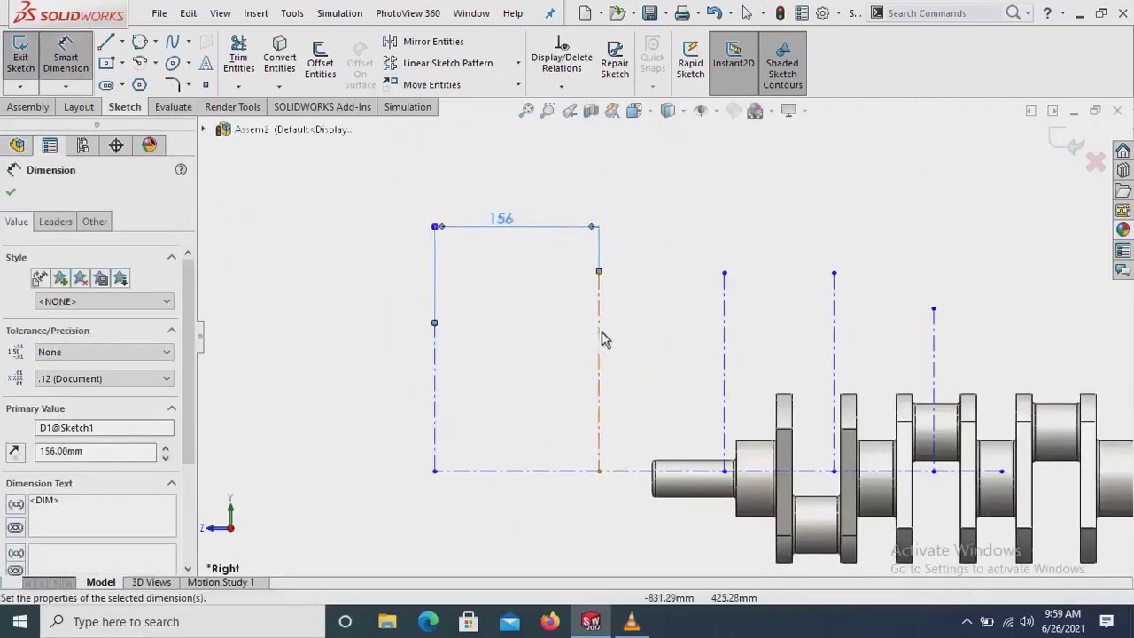
- Dimension the next three vertical centerline gaps at 114 mm each
left_click(725, 336)
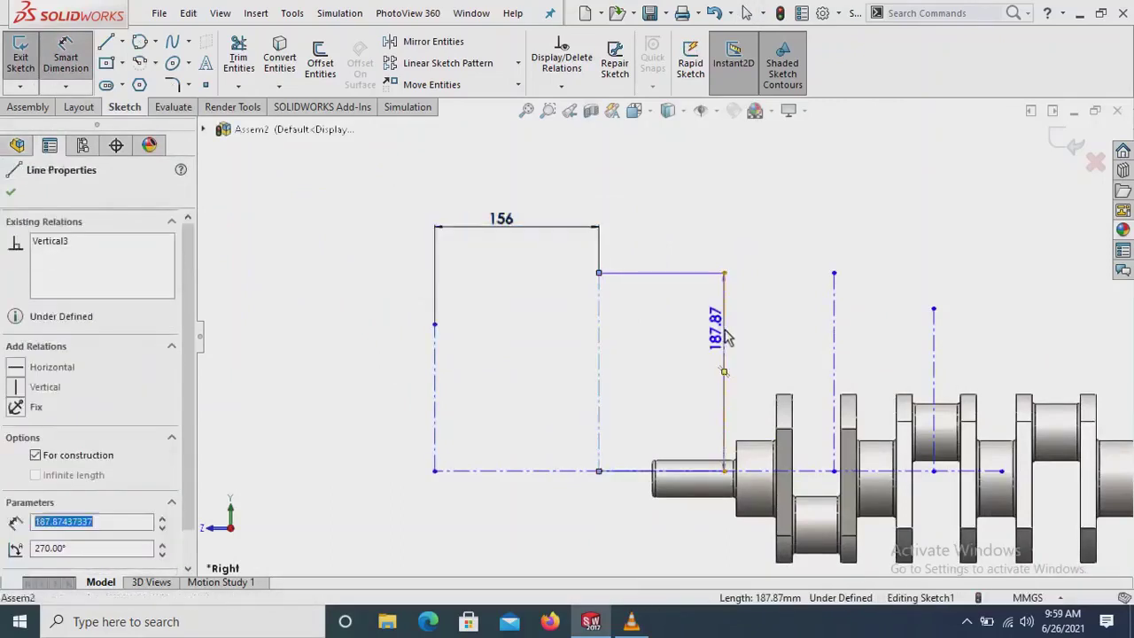
left_click(693, 211)
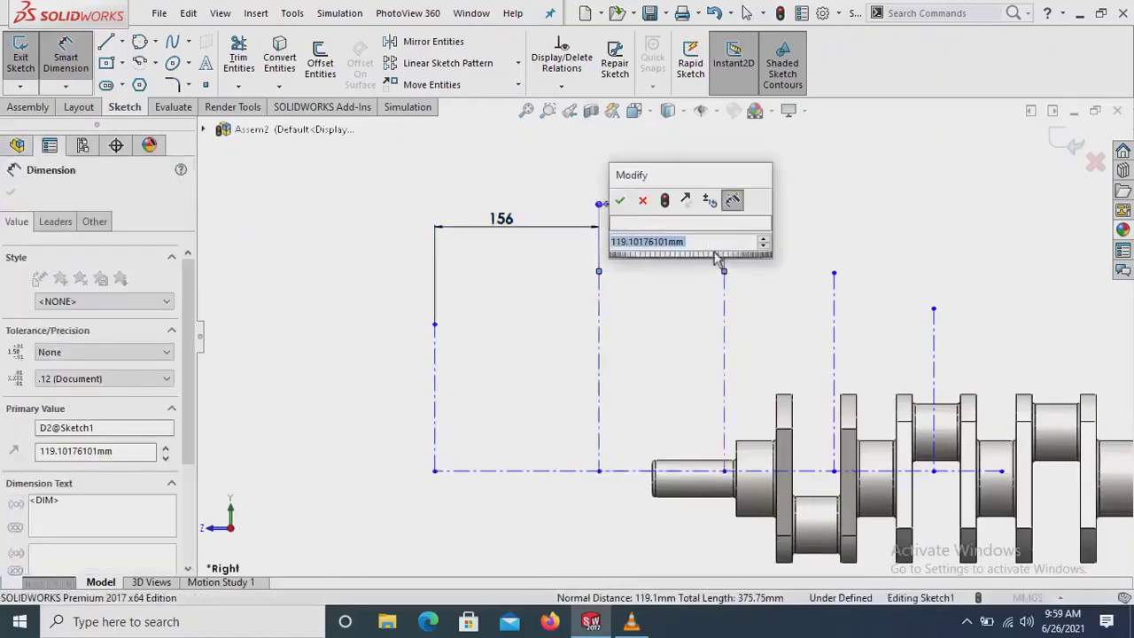
type("114")
key("Escape")
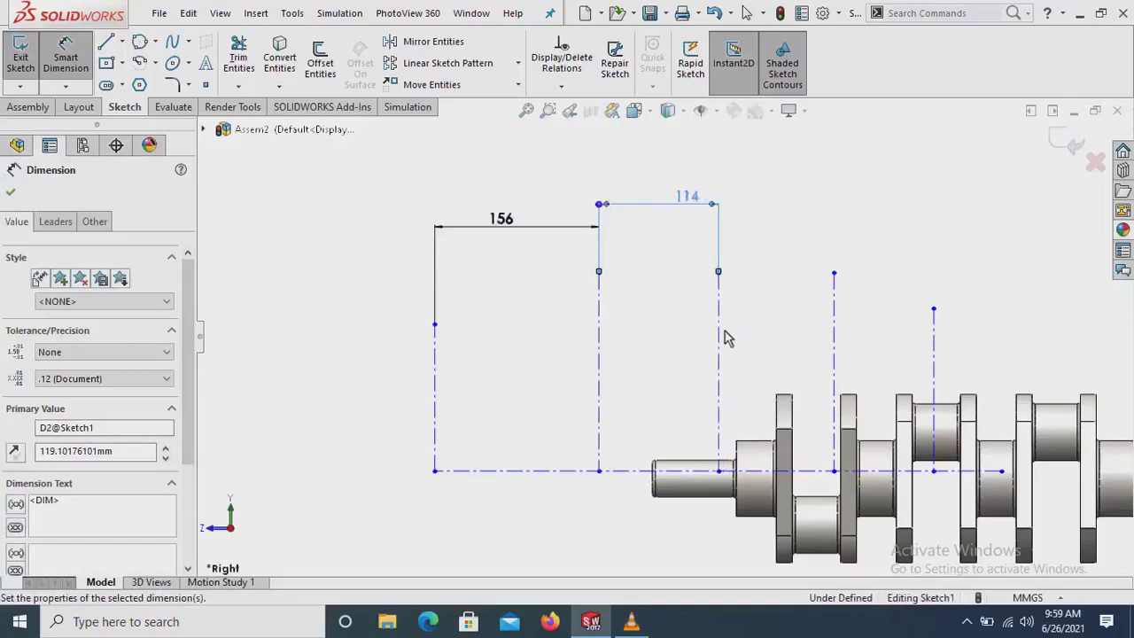
left_click(833, 339)
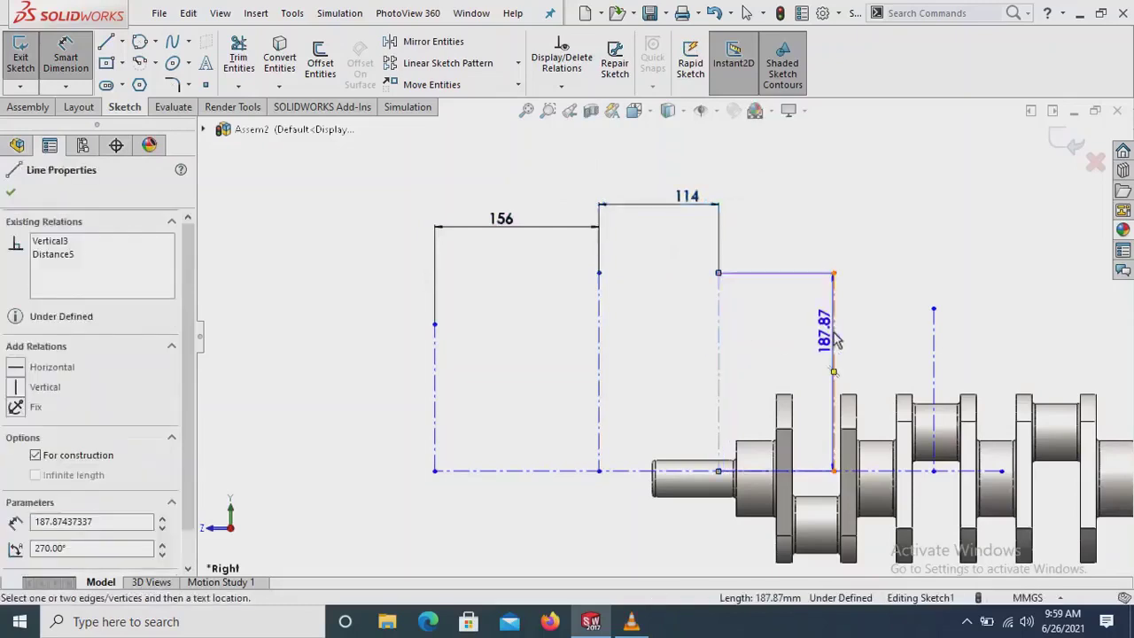
left_click(815, 250)
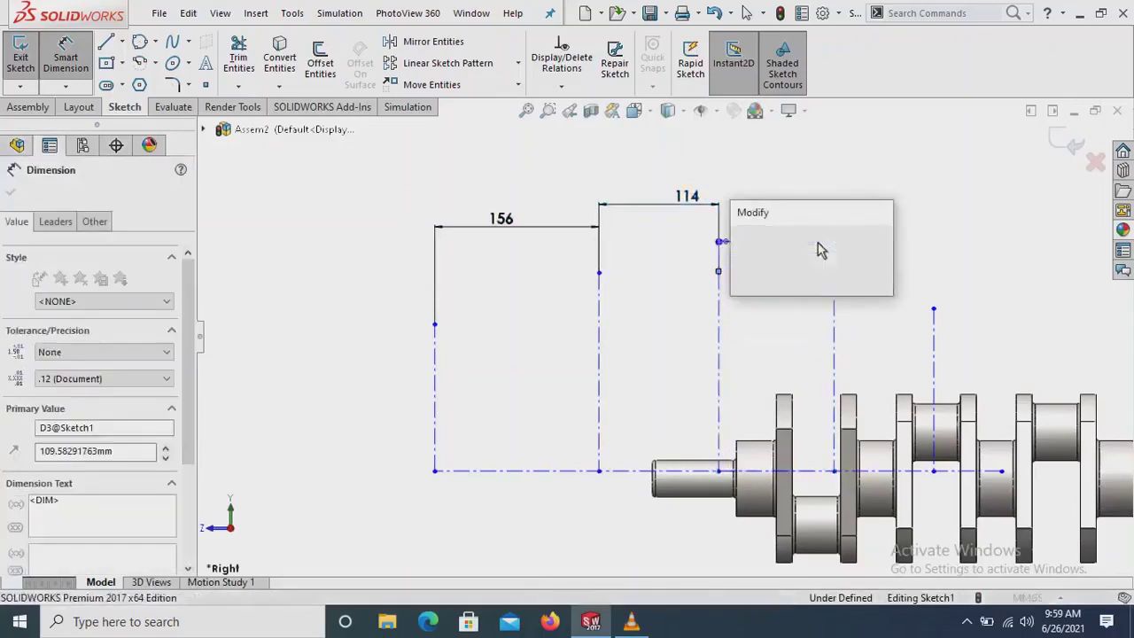
type("114")
key("Escape")
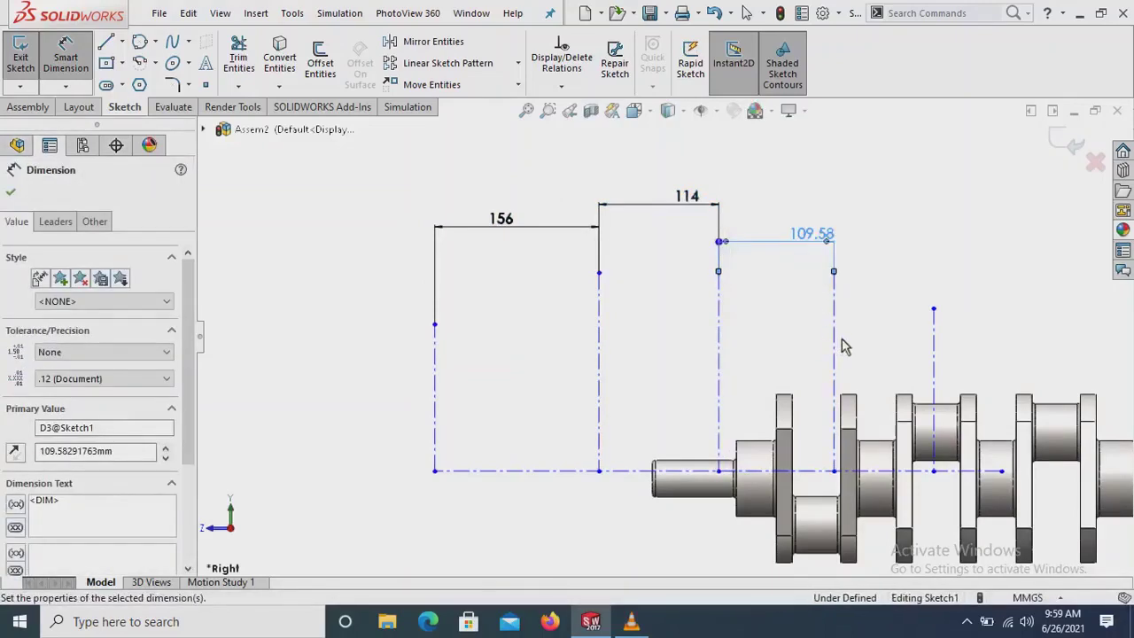
left_click(934, 354)
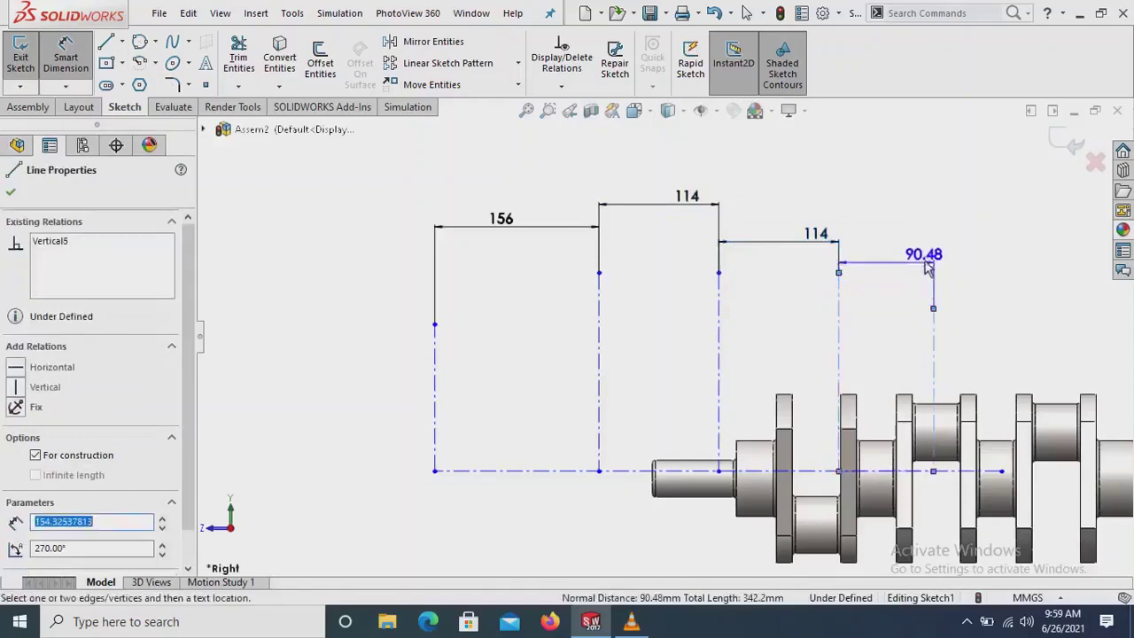
left_click(926, 267)
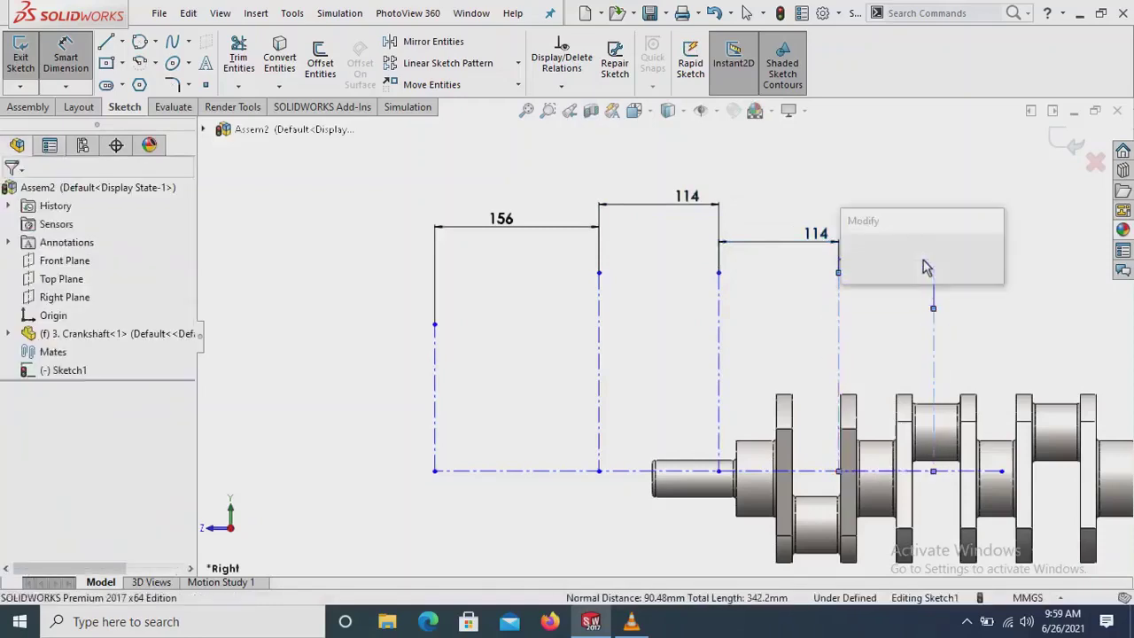
type("114")
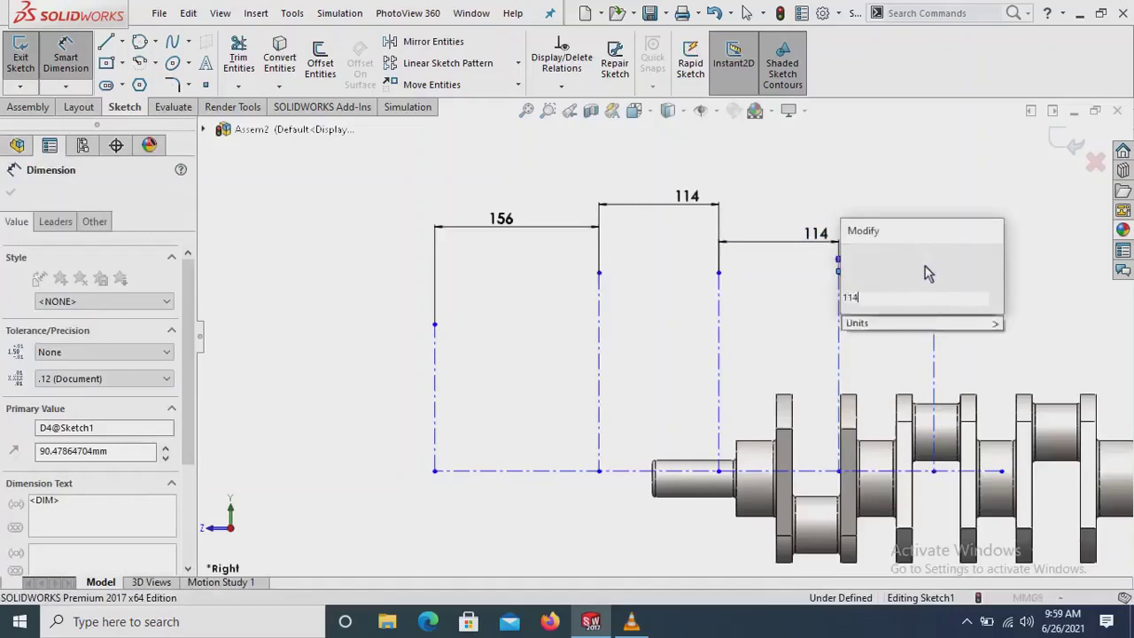
key("Escape")
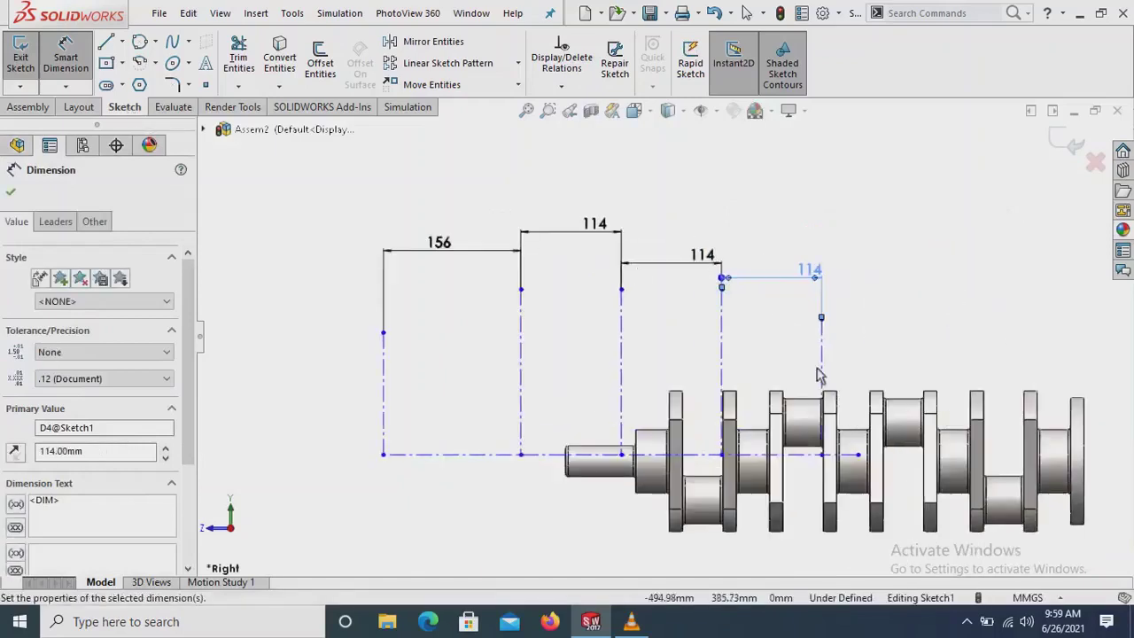
- Set the last gap, to the axis end point, to 90 mm and switch to isometric view
left_click(864, 455)
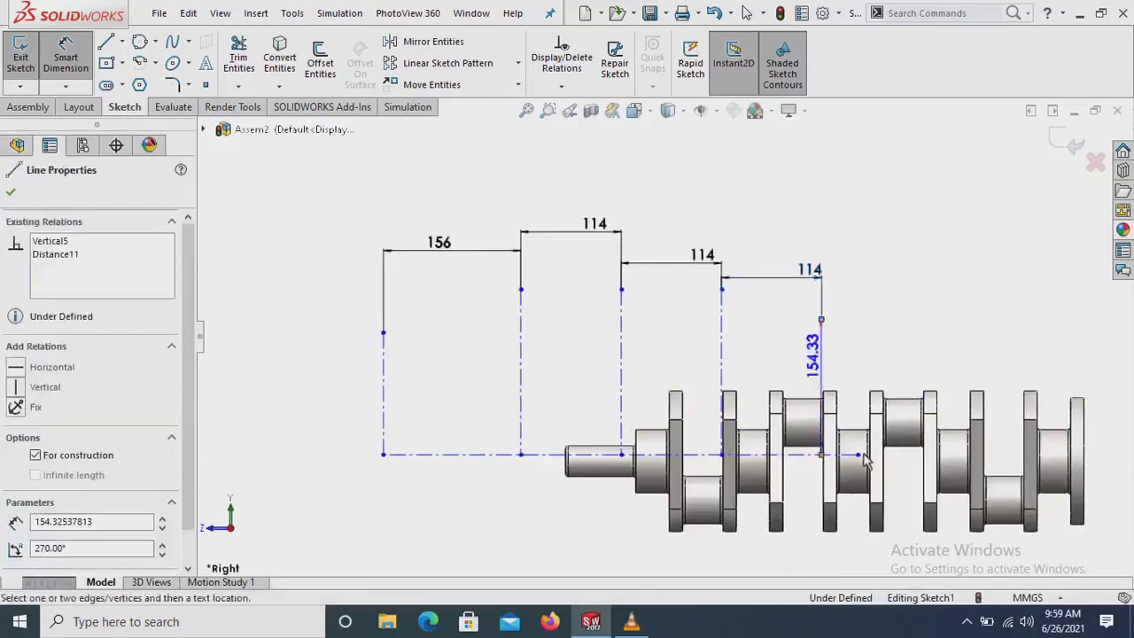
left_click(857, 455)
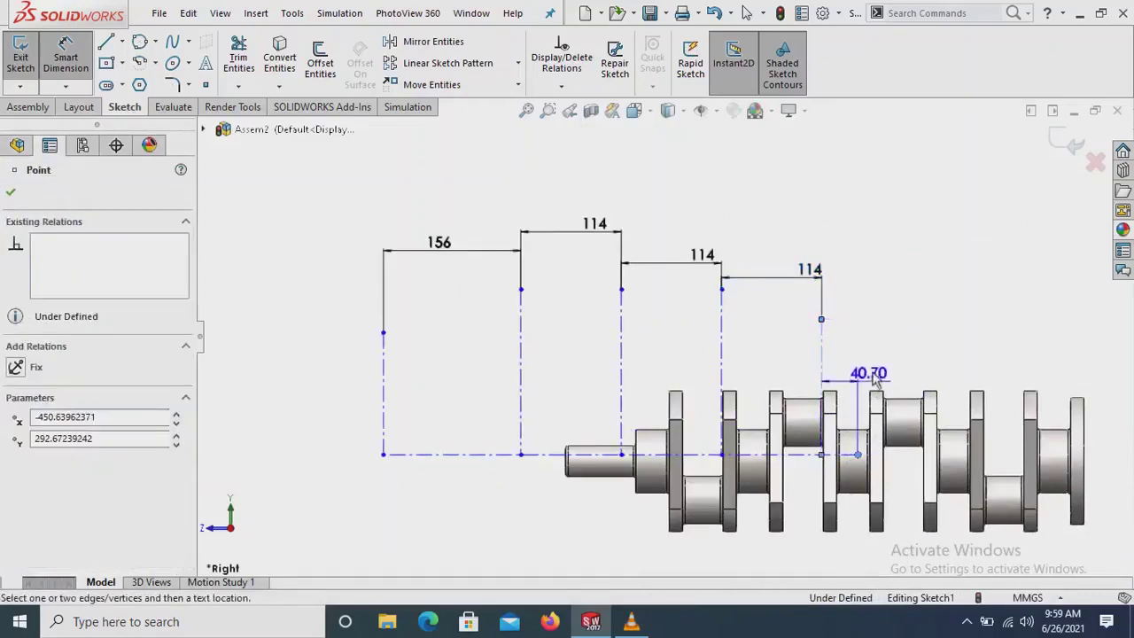
left_click(882, 341)
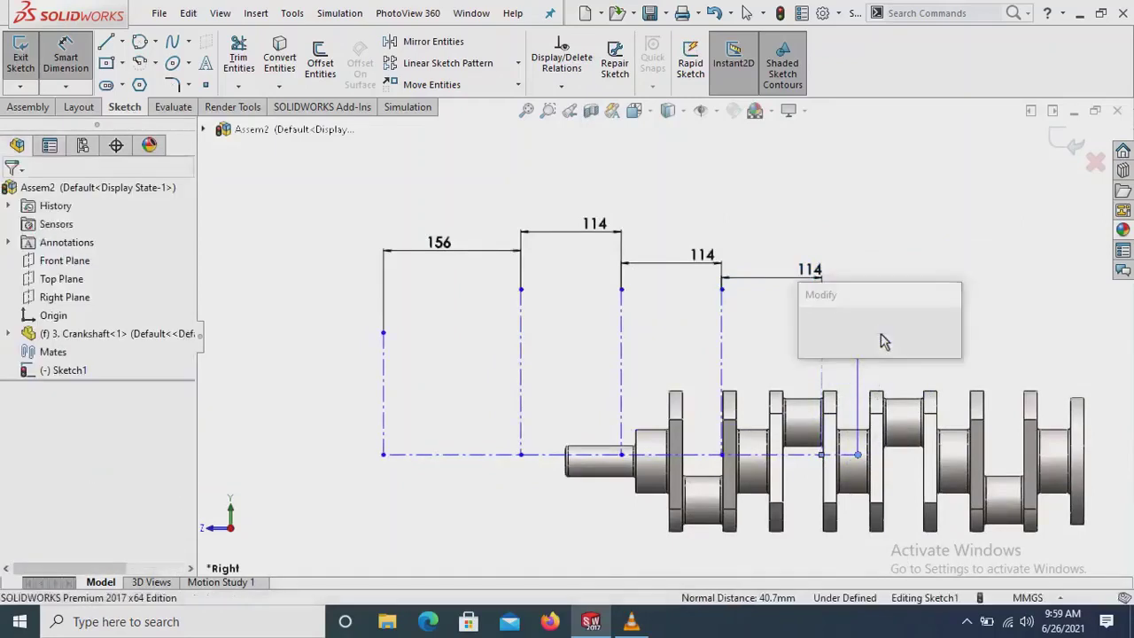
key("Return")
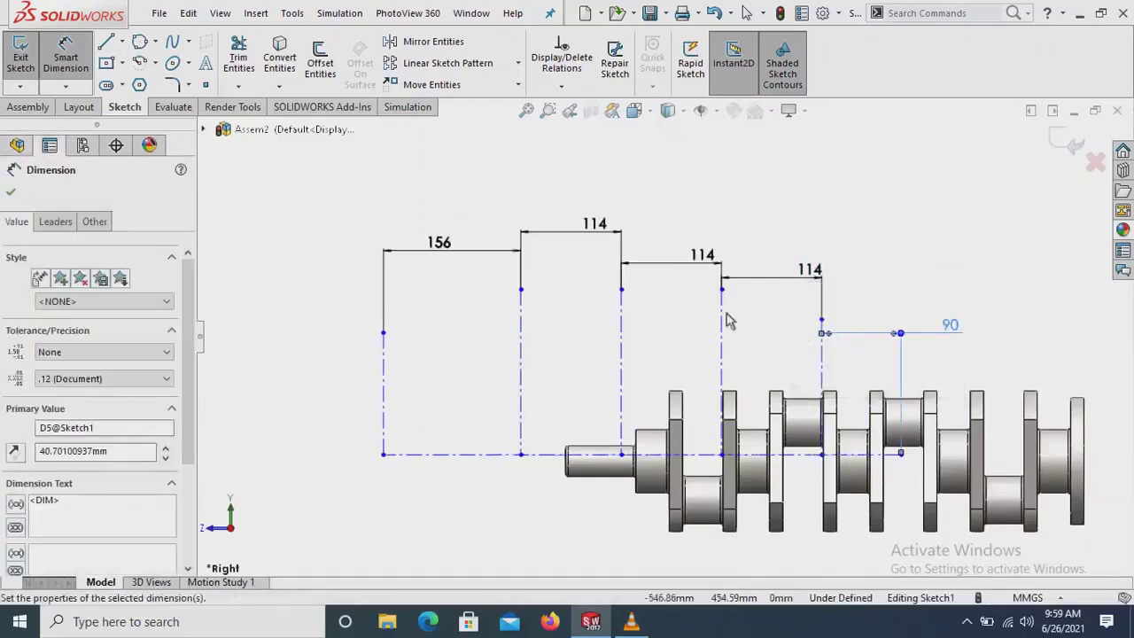
left_click(576, 310)
scroll(576, 309, "up", 2)
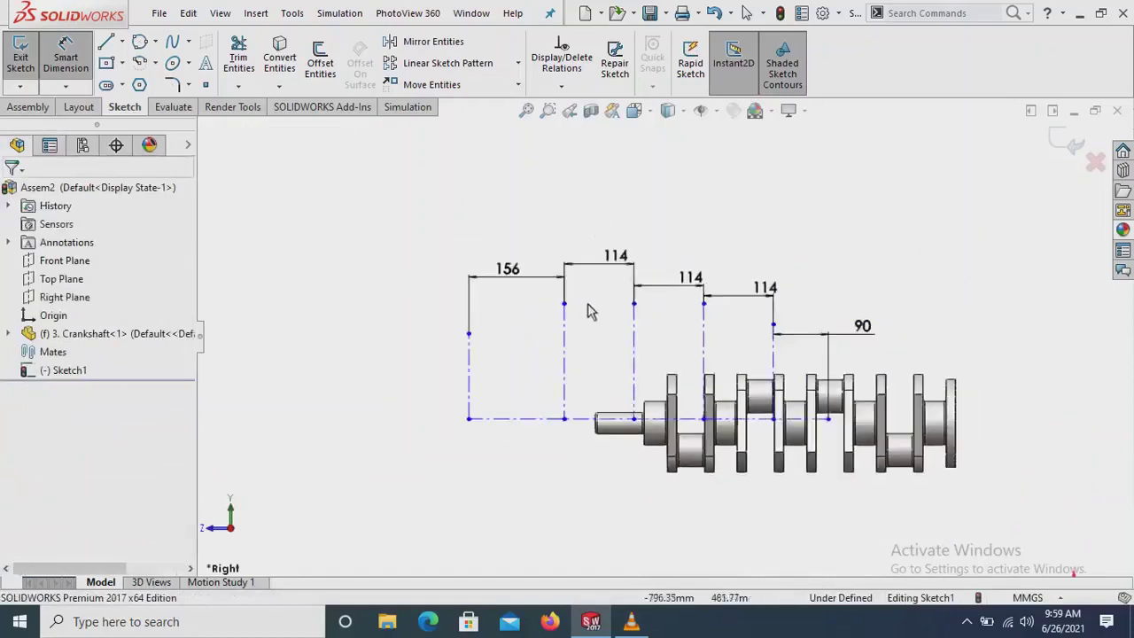
key("Escape")
key("ctrl+7")
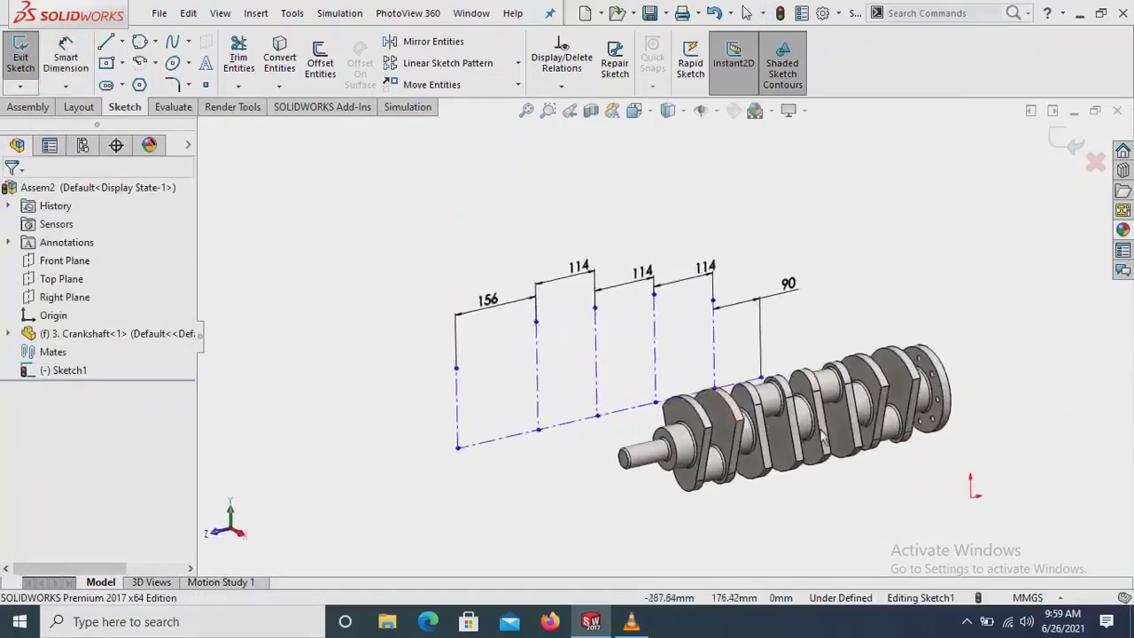
scroll(823, 438, "down", 1)
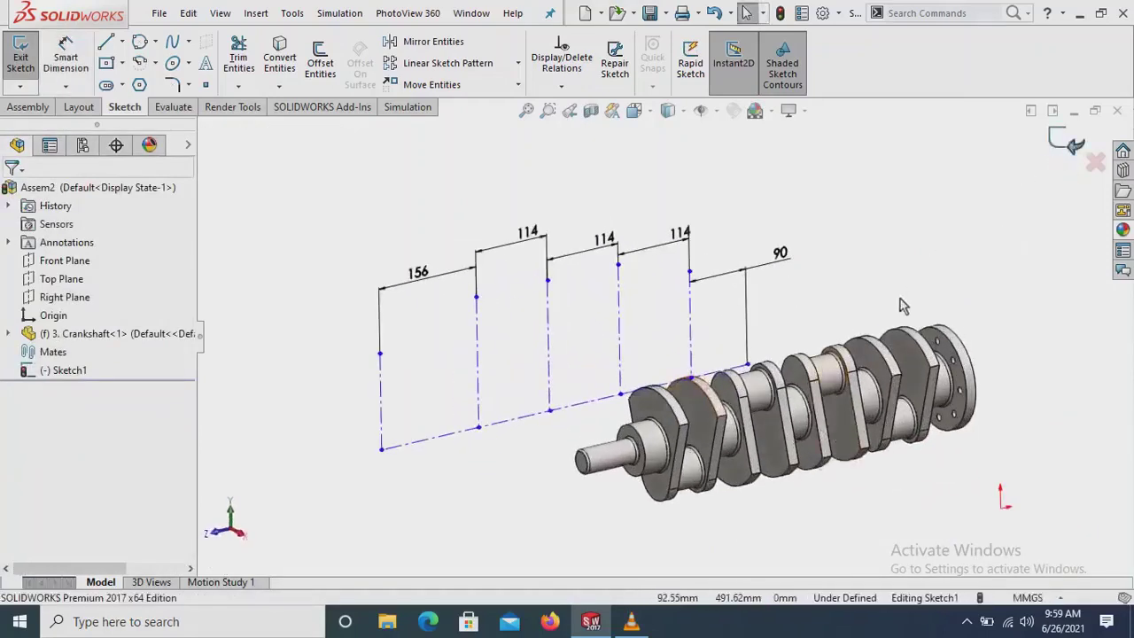
- Exit the sketch, make the crankshaft float, and drag it to a new position
key("ctrl+b")
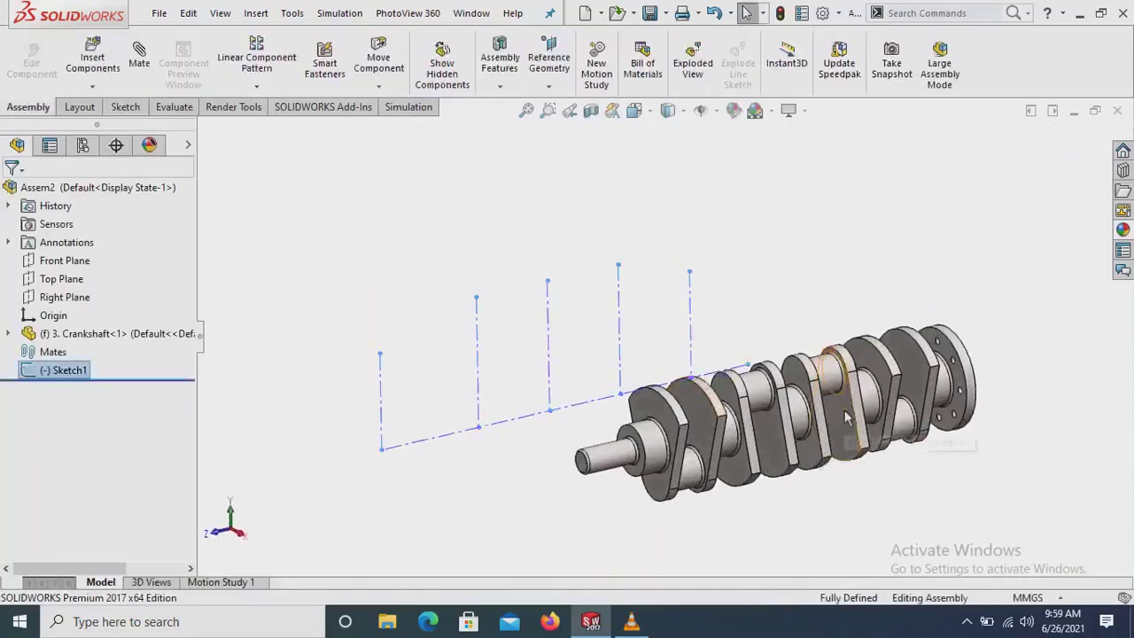
right_click(844, 411)
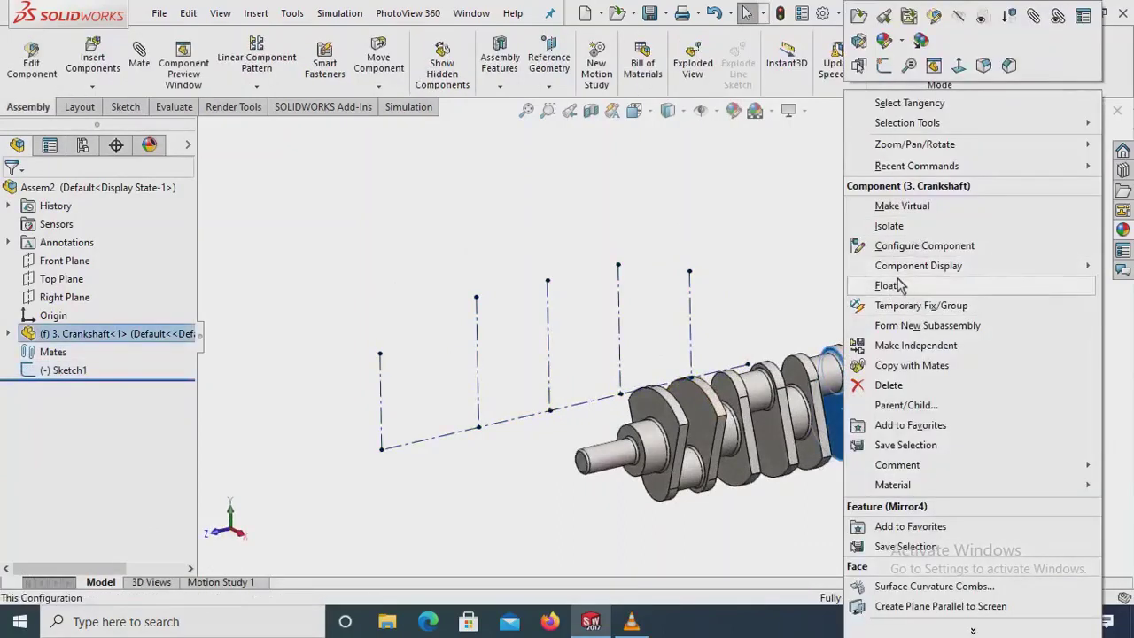
left_click(897, 285)
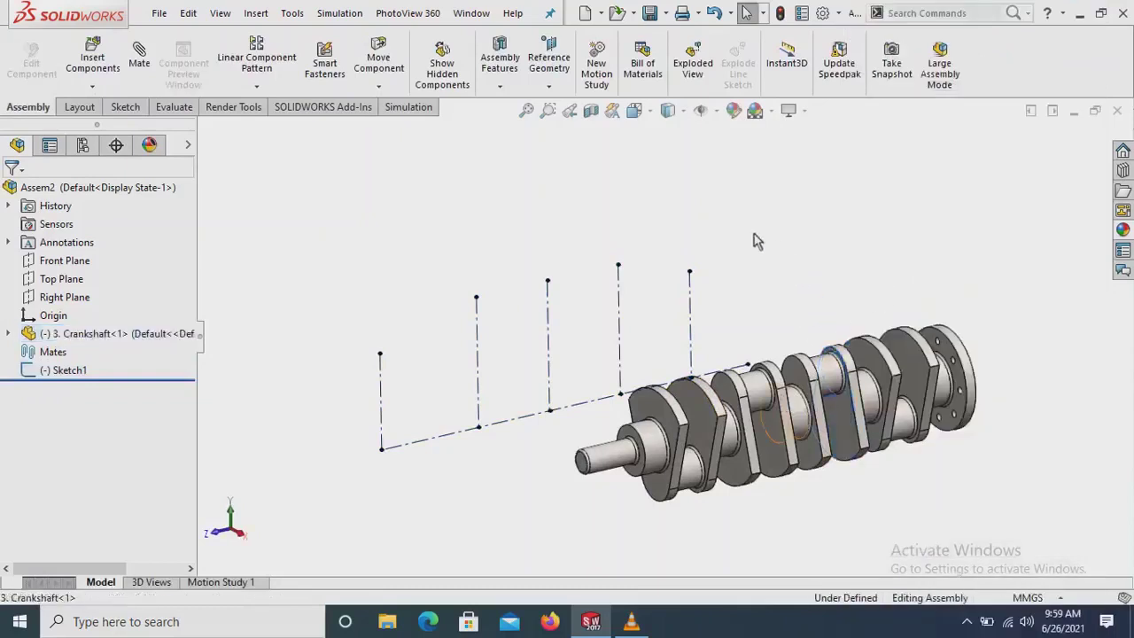
left_click_drag(830, 372, 791, 362)
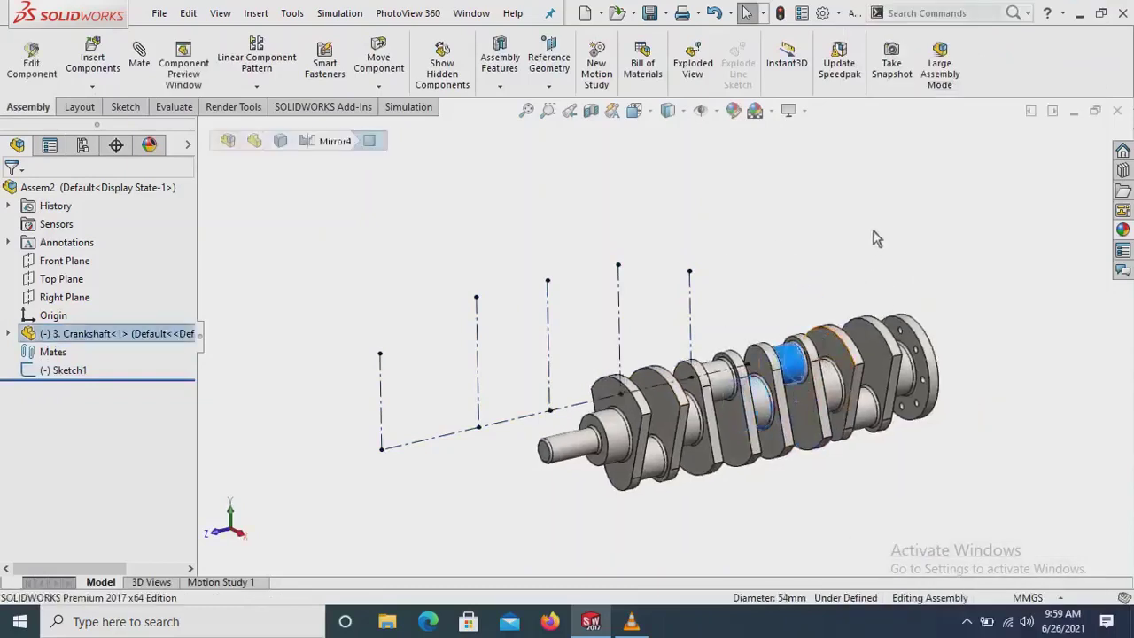
left_click_drag(874, 231, 853, 404)
- Mate the crankshaft's cylindrical face concentric with the sketch's horizontal axis line
left_click(799, 222)
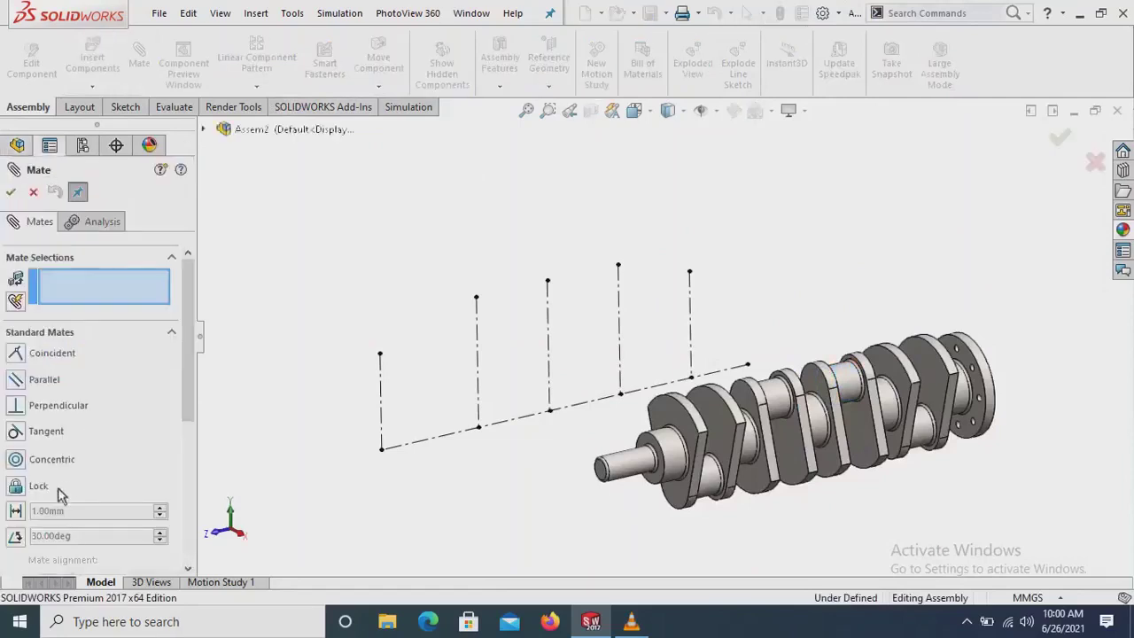
left_click(628, 470)
left_click(510, 428)
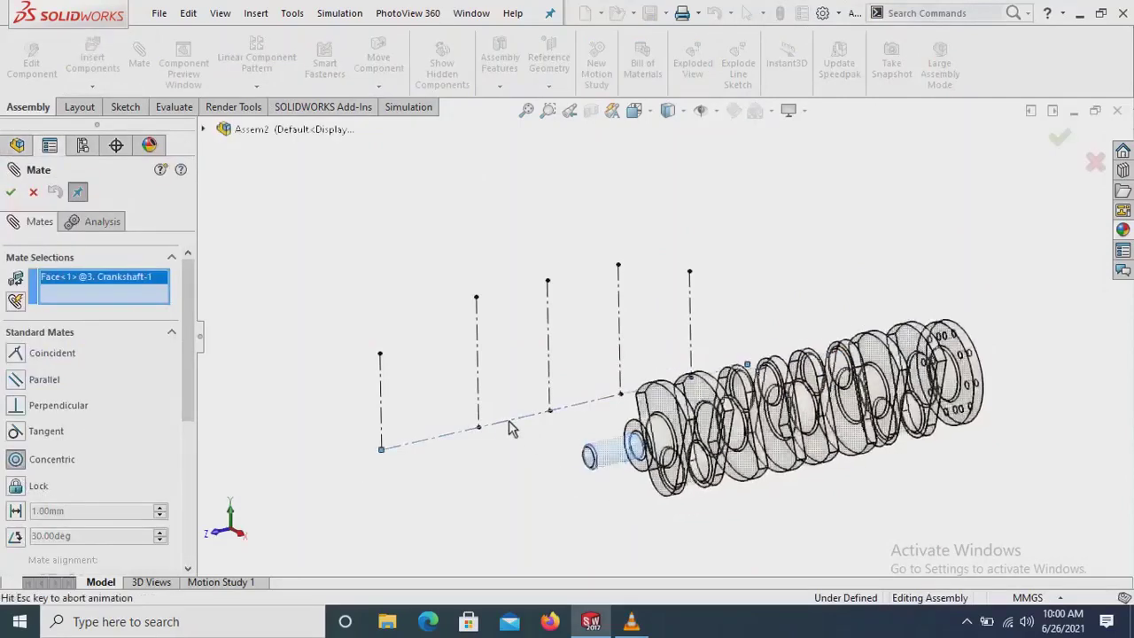
left_click(838, 411)
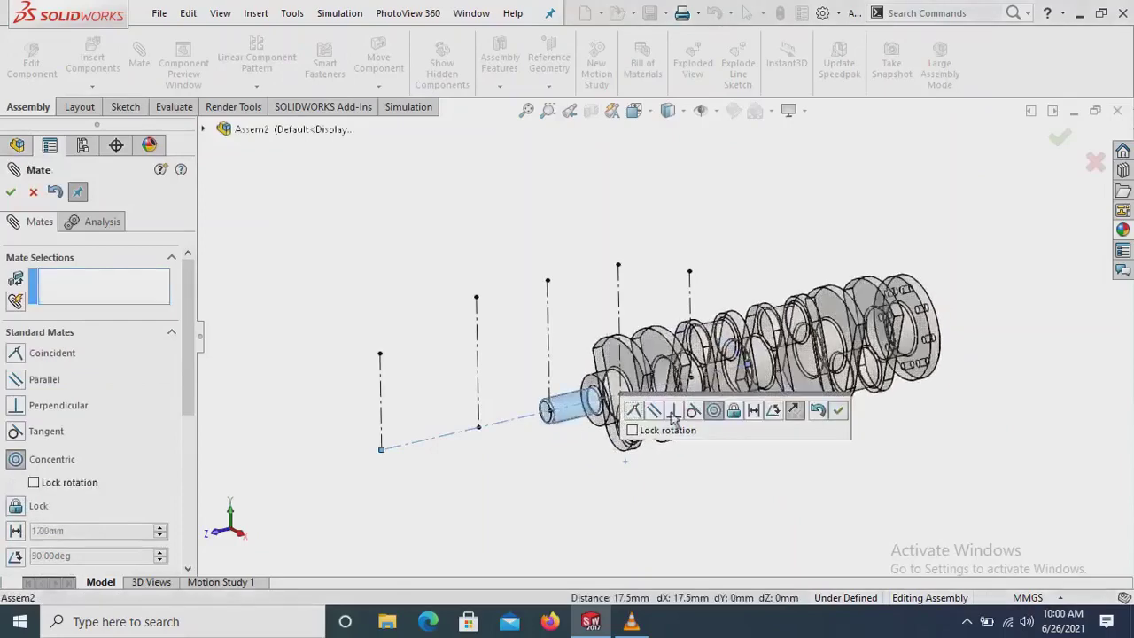
scroll(549, 421, "down", 3)
scroll(611, 390, "down", 3)
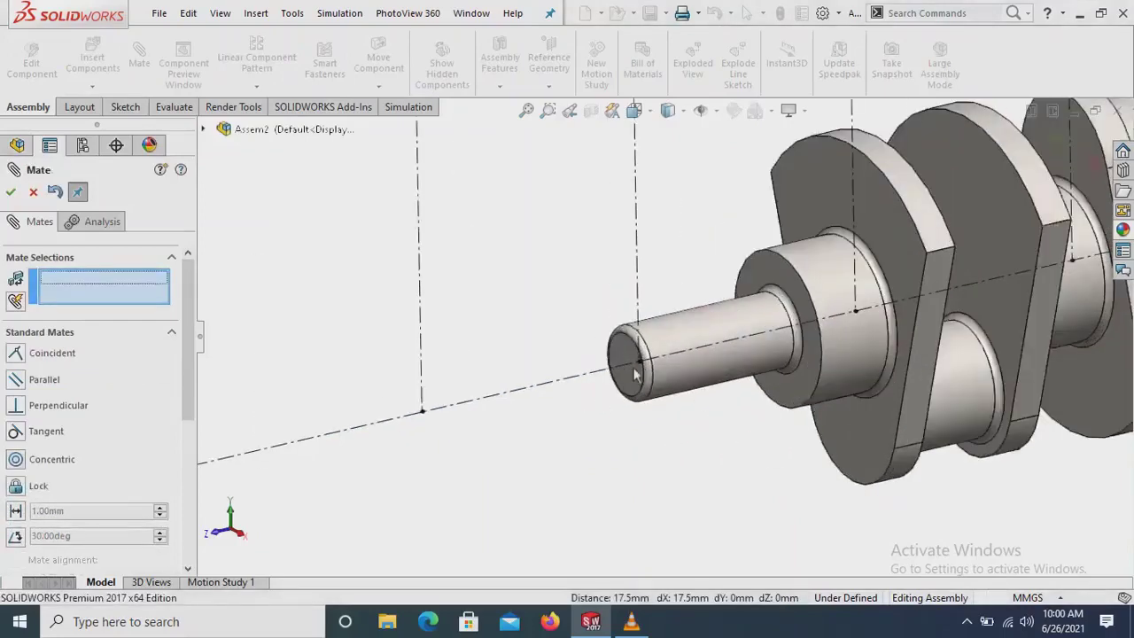
- Make the shaft end face coincident with the axis line's end point, then spin the crankshaft to test it
left_click(622, 354)
scroll(538, 390, "up", 2)
scroll(506, 405, "up", 2)
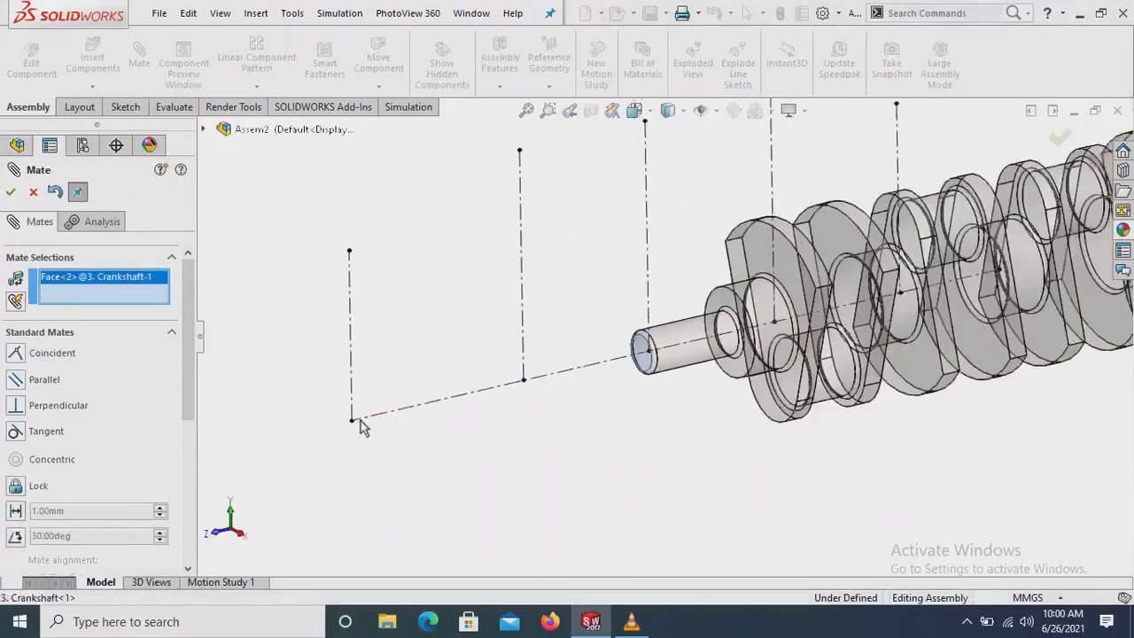
left_click(351, 421)
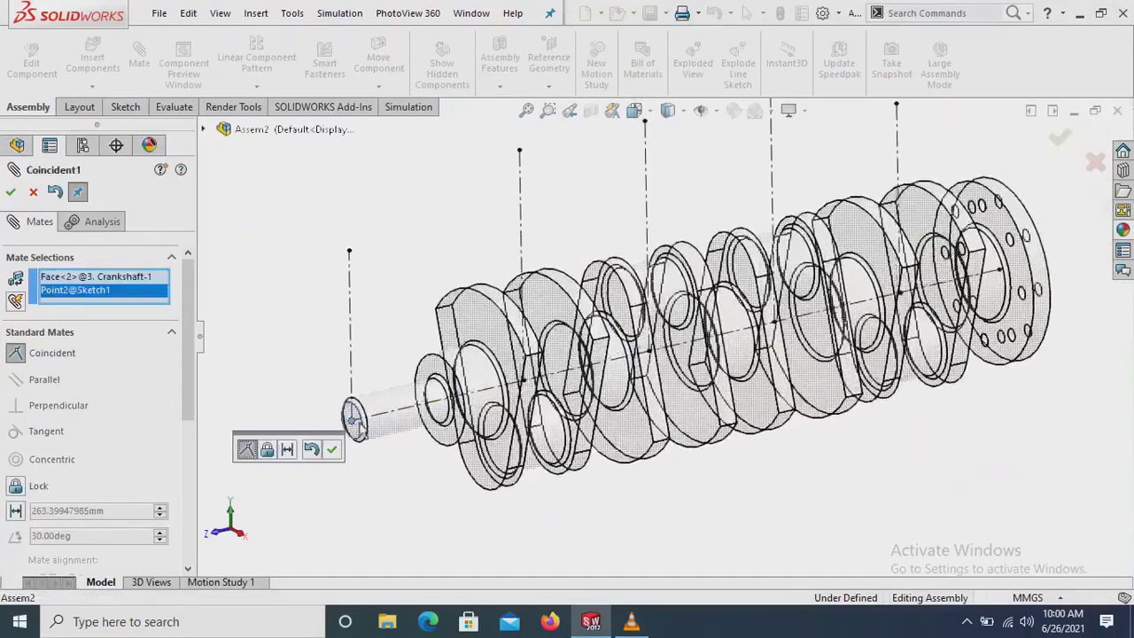
left_click(334, 449)
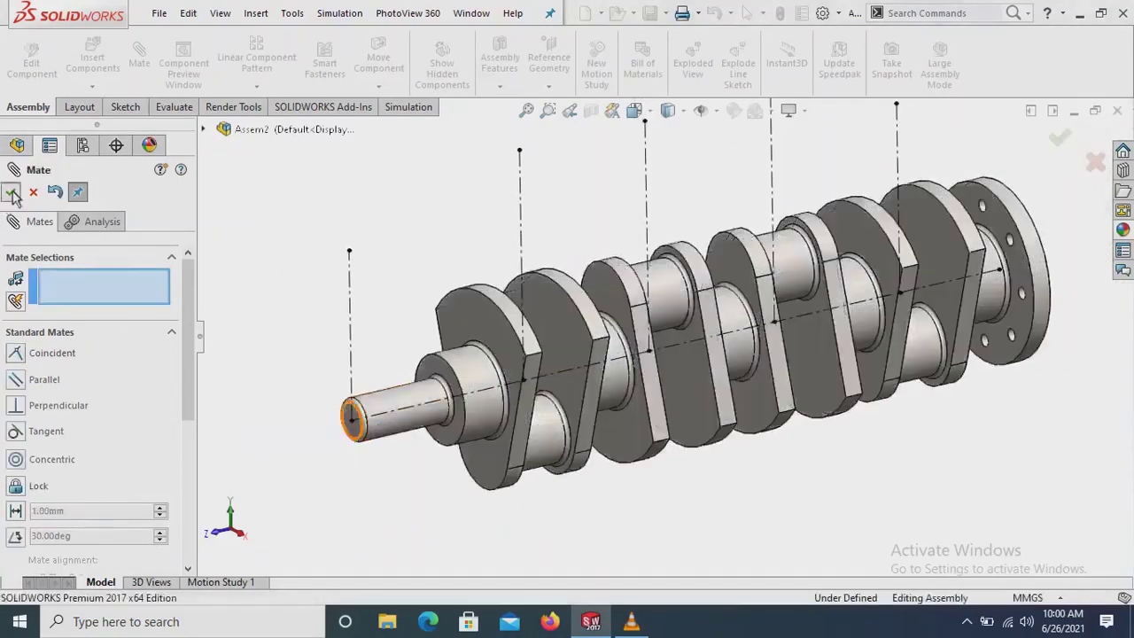
key("Return")
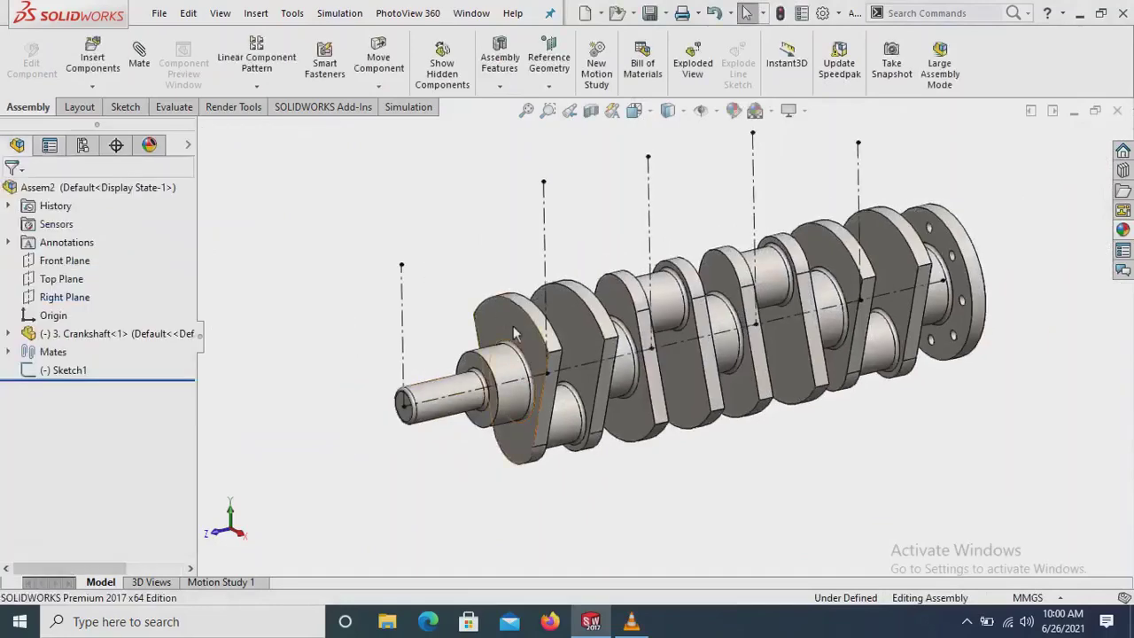
left_click_drag(549, 471, 577, 352)
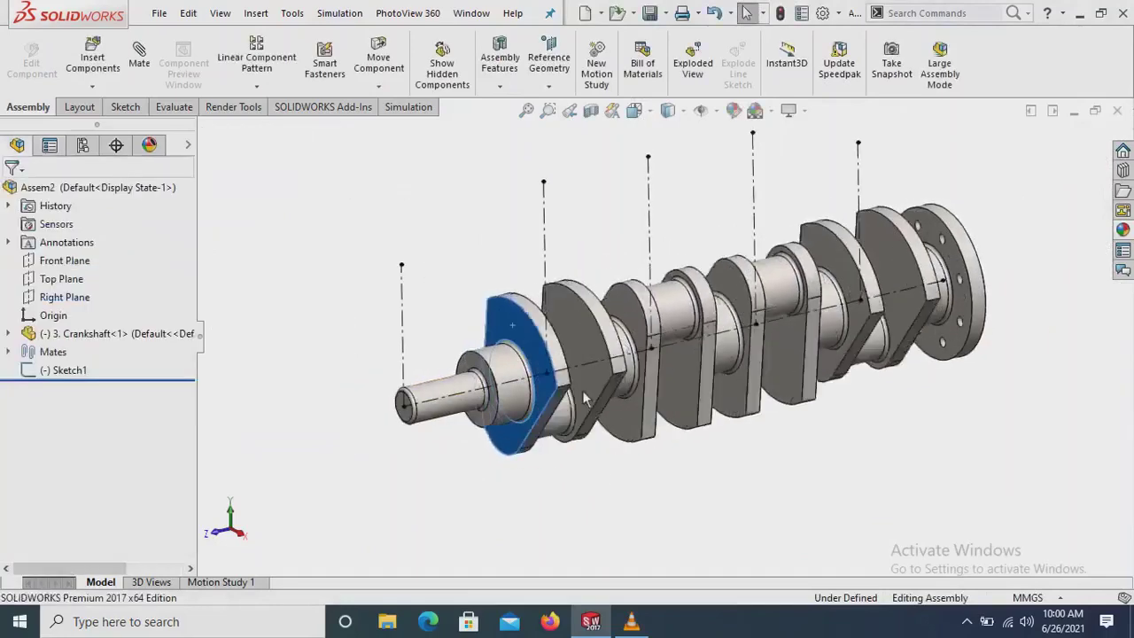
left_click(423, 203)
- Select the Piston, Piston Ring, Connecting Rod and Connecting Rod Cap part files for insertion
key("f")
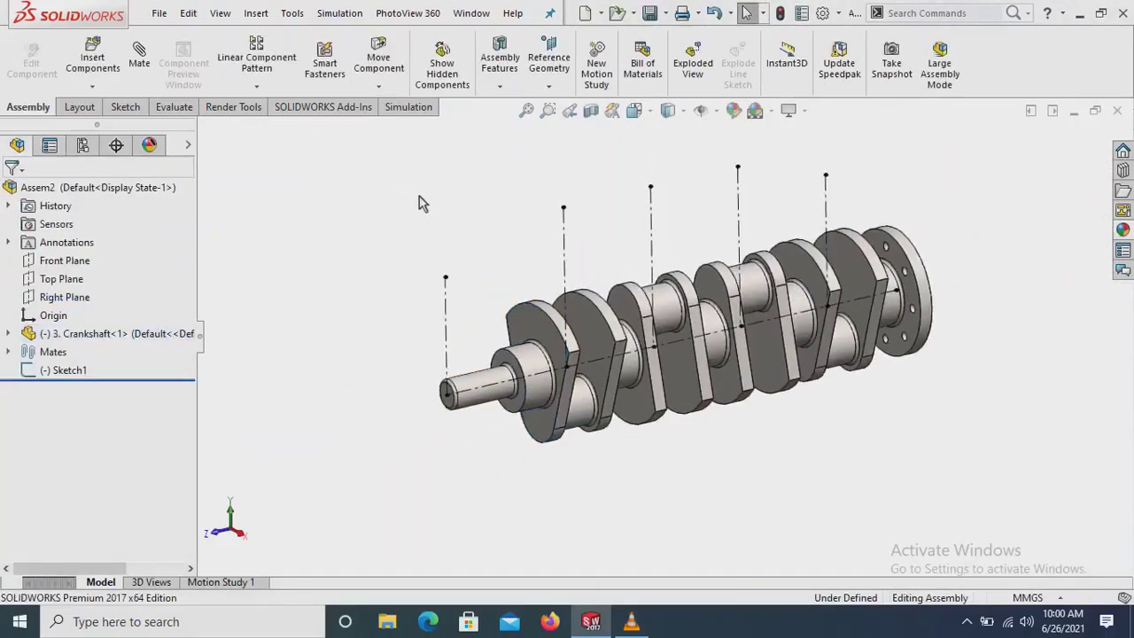
left_click(92, 57)
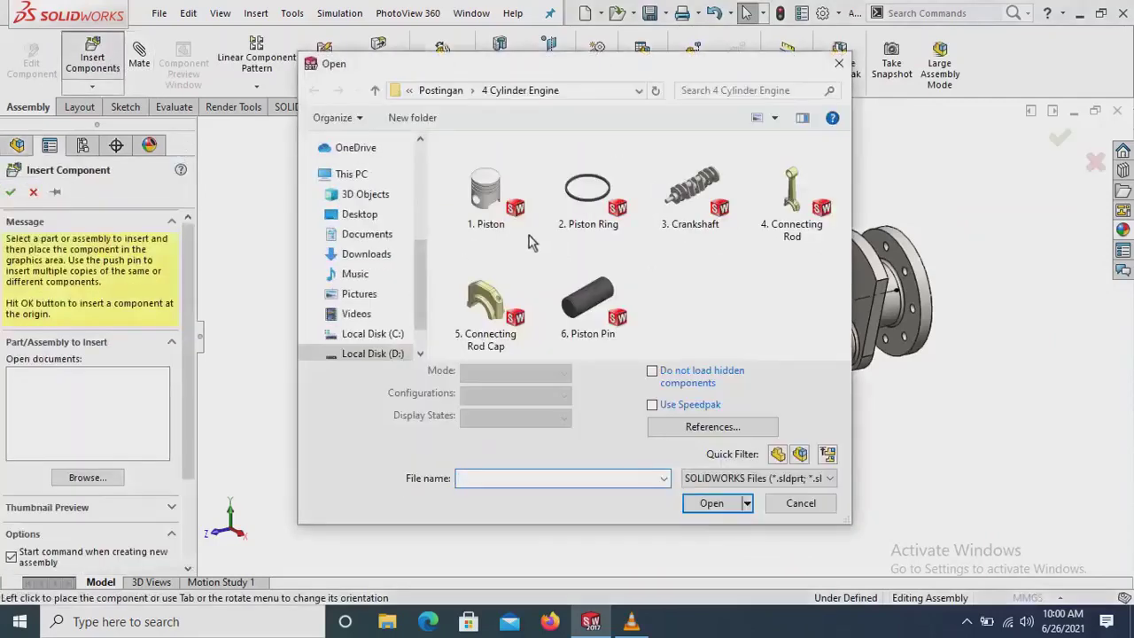
left_click(496, 199)
left_click(588, 190, "ctrl")
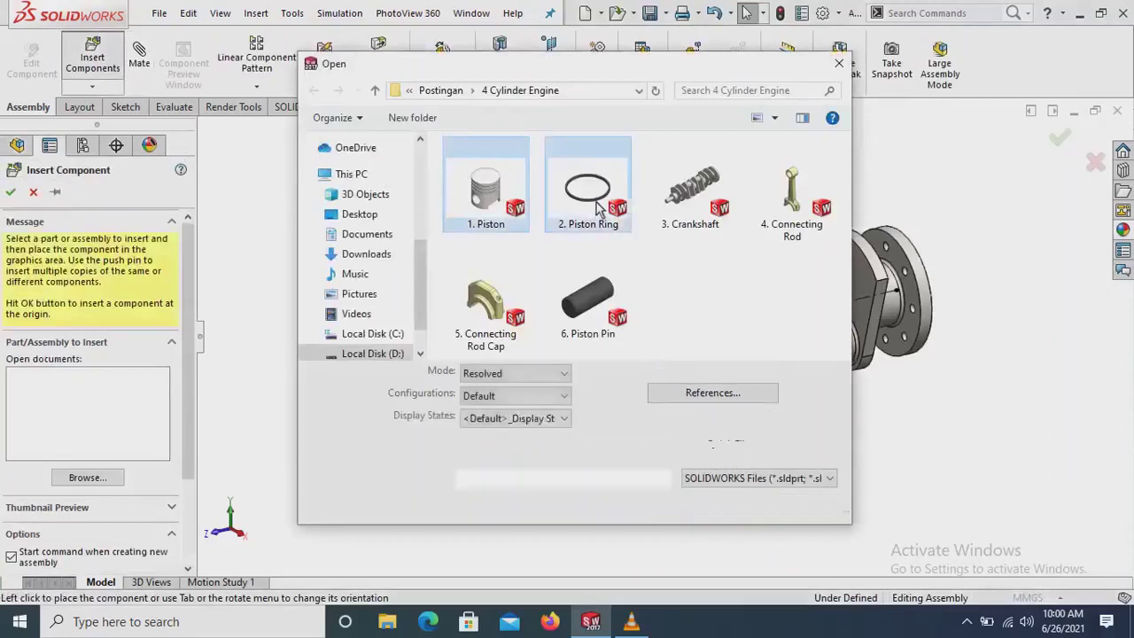
left_click(779, 204, "ctrl")
left_click(488, 301, "ctrl")
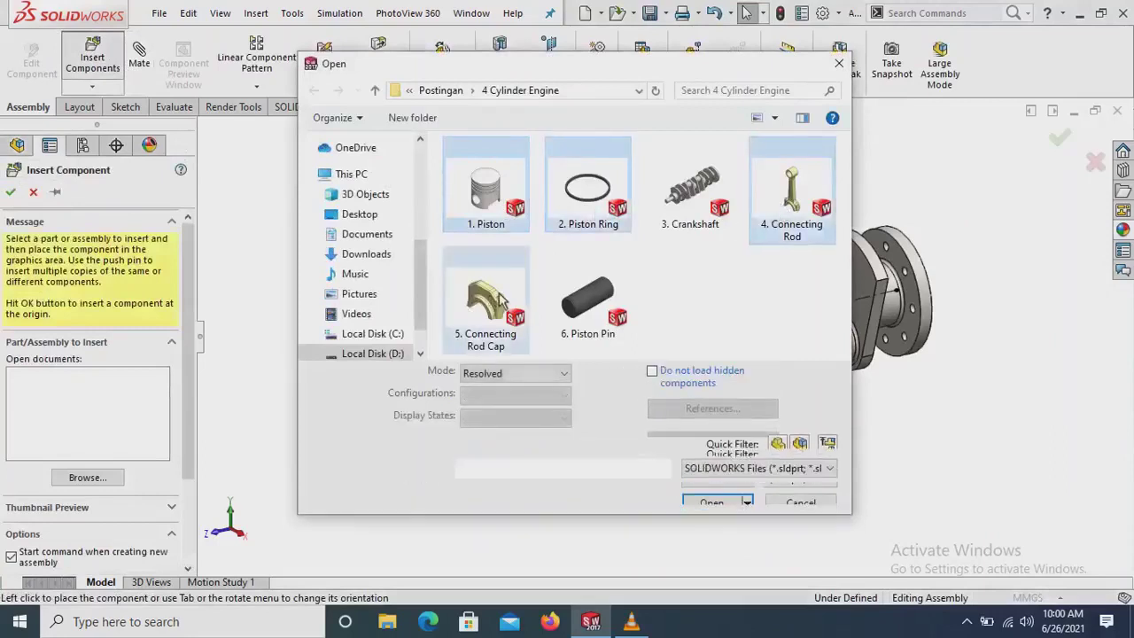
left_click(714, 574)
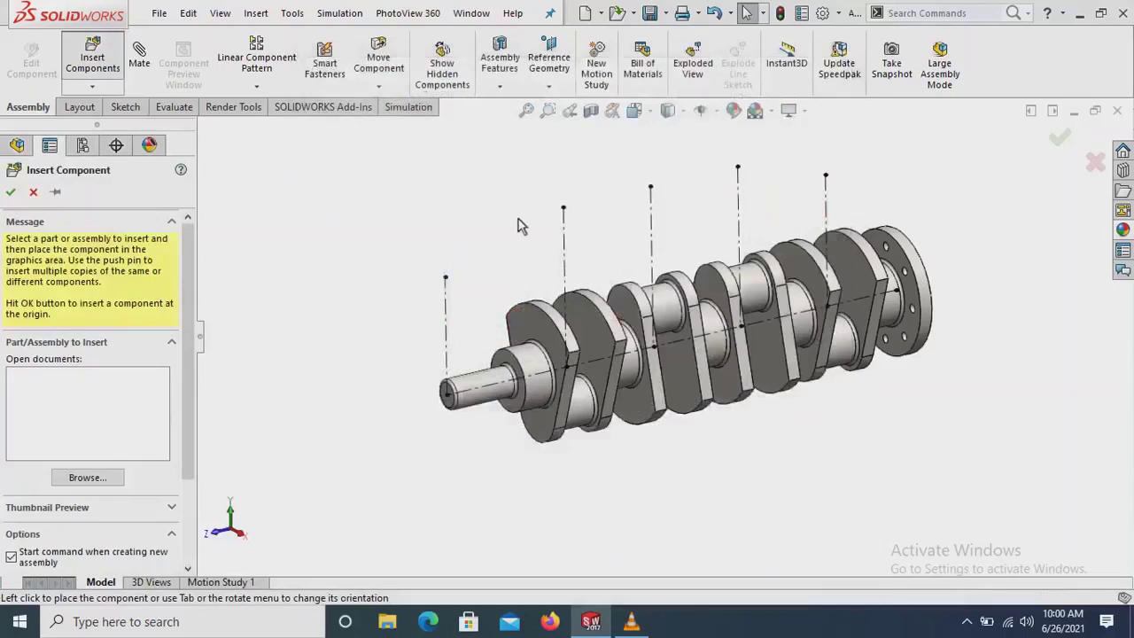
- Place the piston, piston ring, connecting rod, rod cap and piston pin beside the crankshaft
left_click(502, 214)
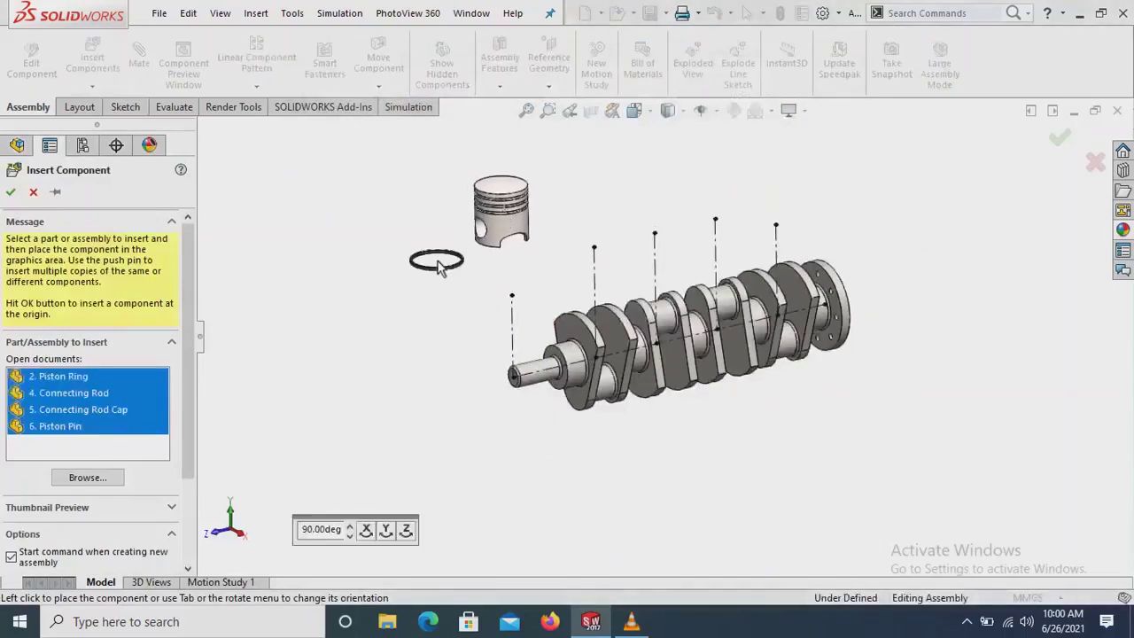
left_click(436, 270)
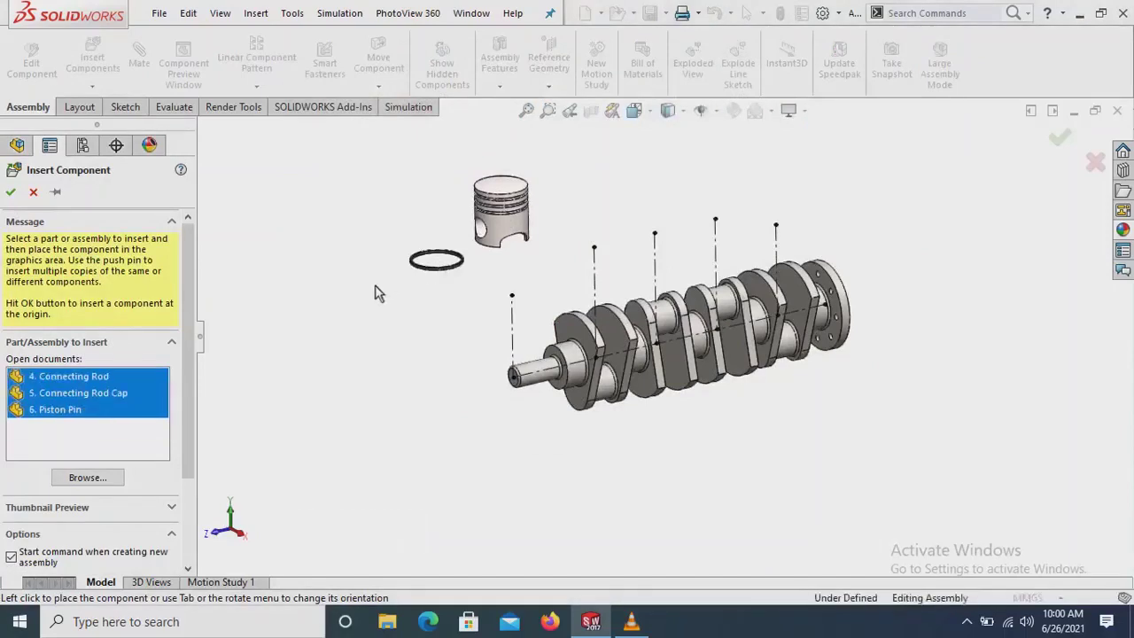
left_click(377, 292)
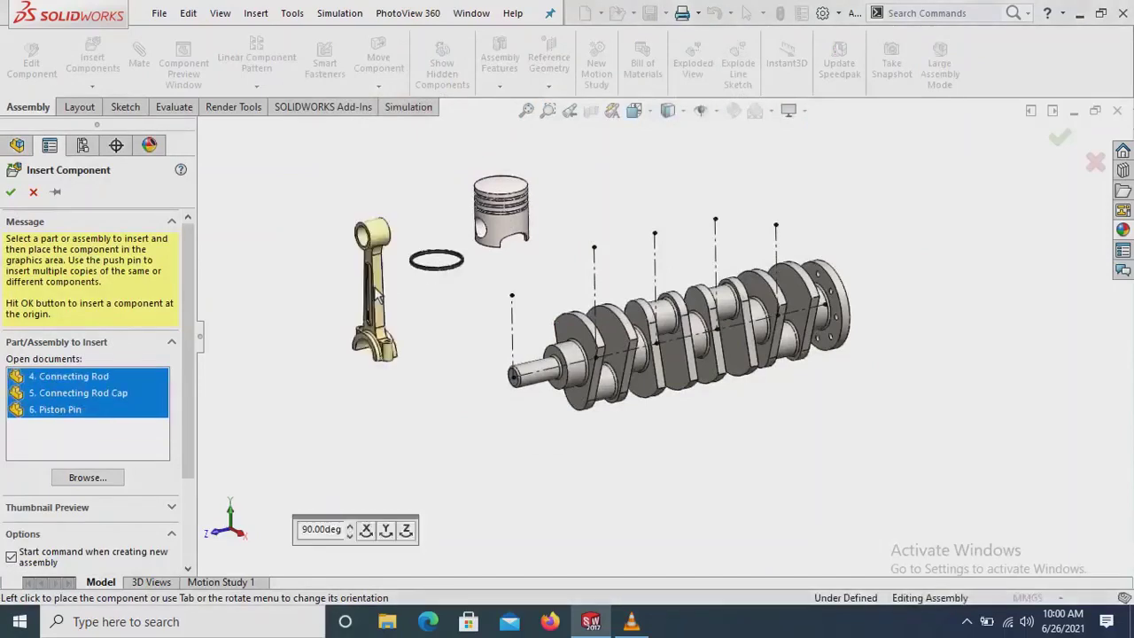
left_click(445, 345)
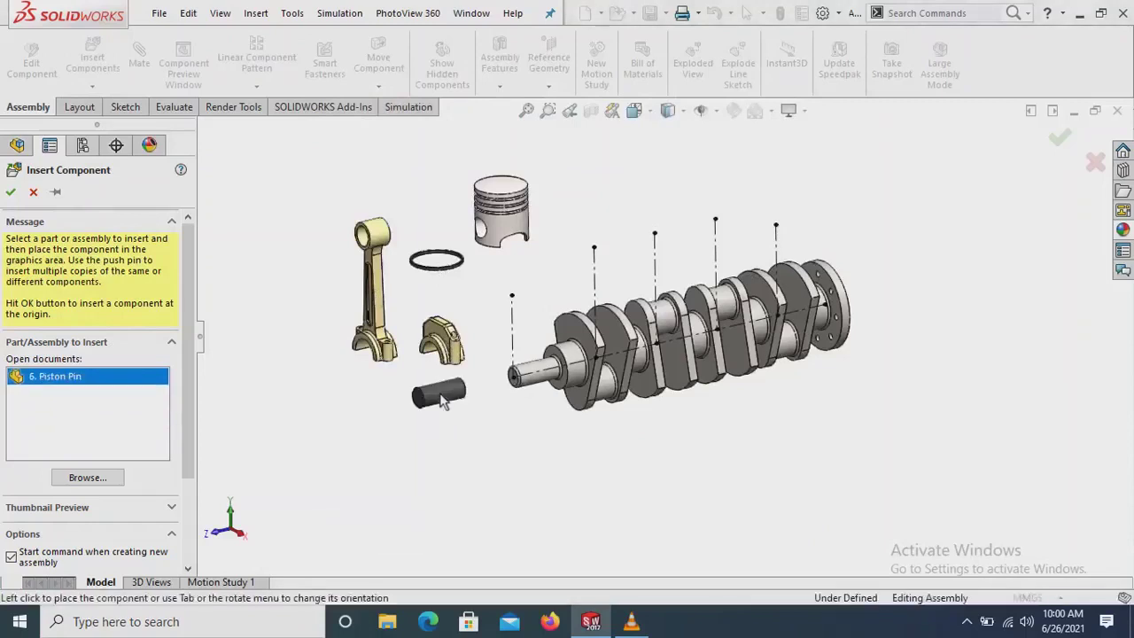
left_click(454, 416)
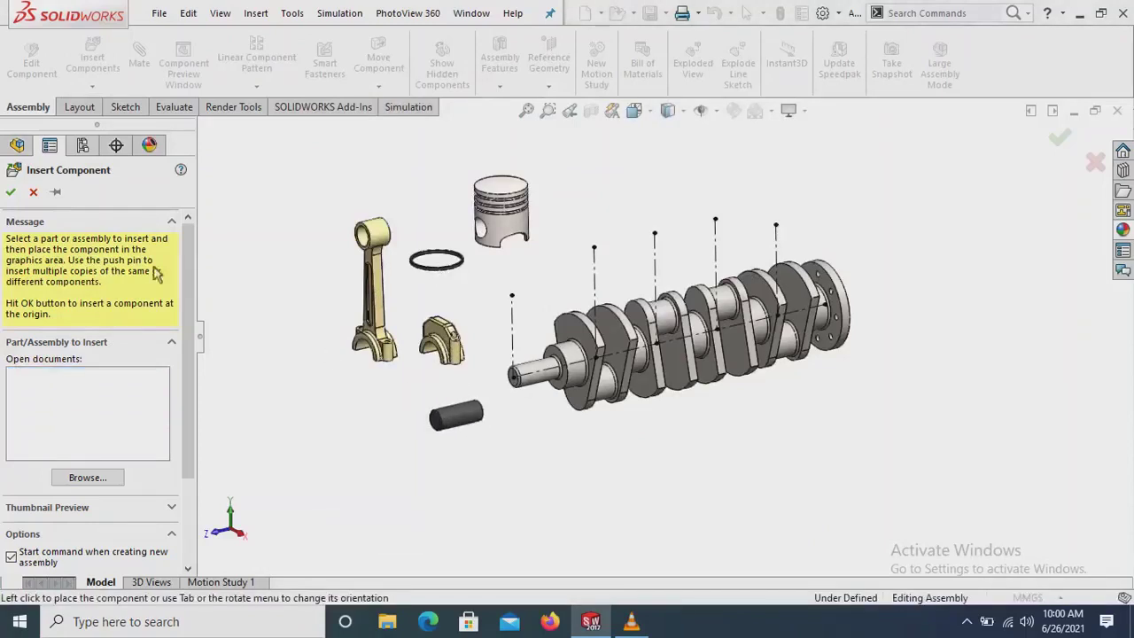
left_click(10, 192)
key("f")
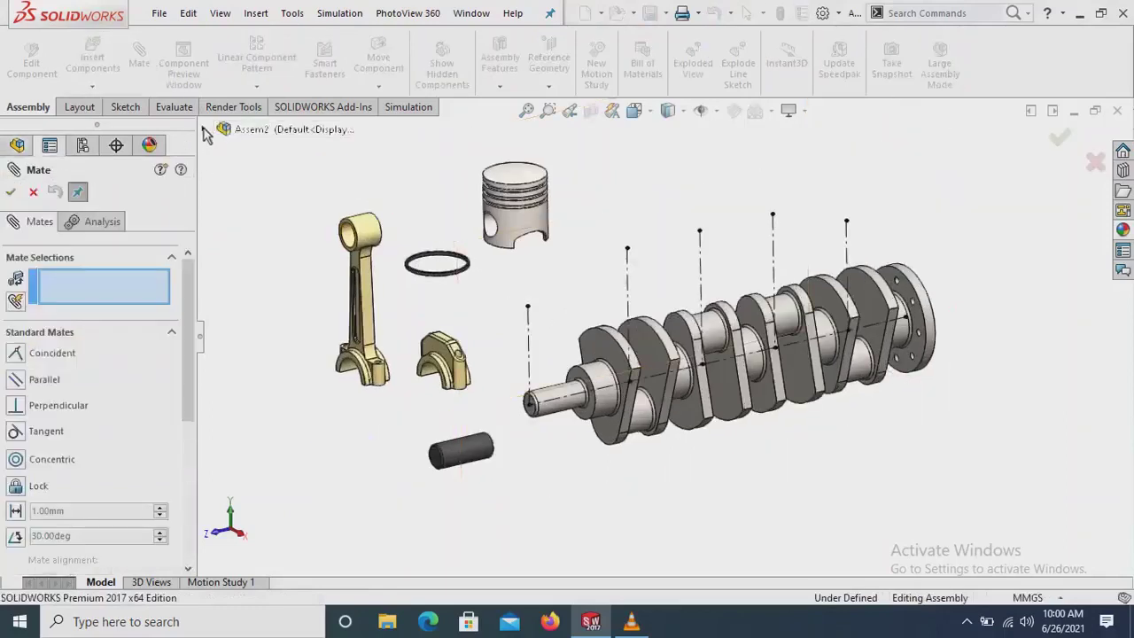
- Mate the Piston and Piston Pin Front Planes as coincident
left_click(204, 130)
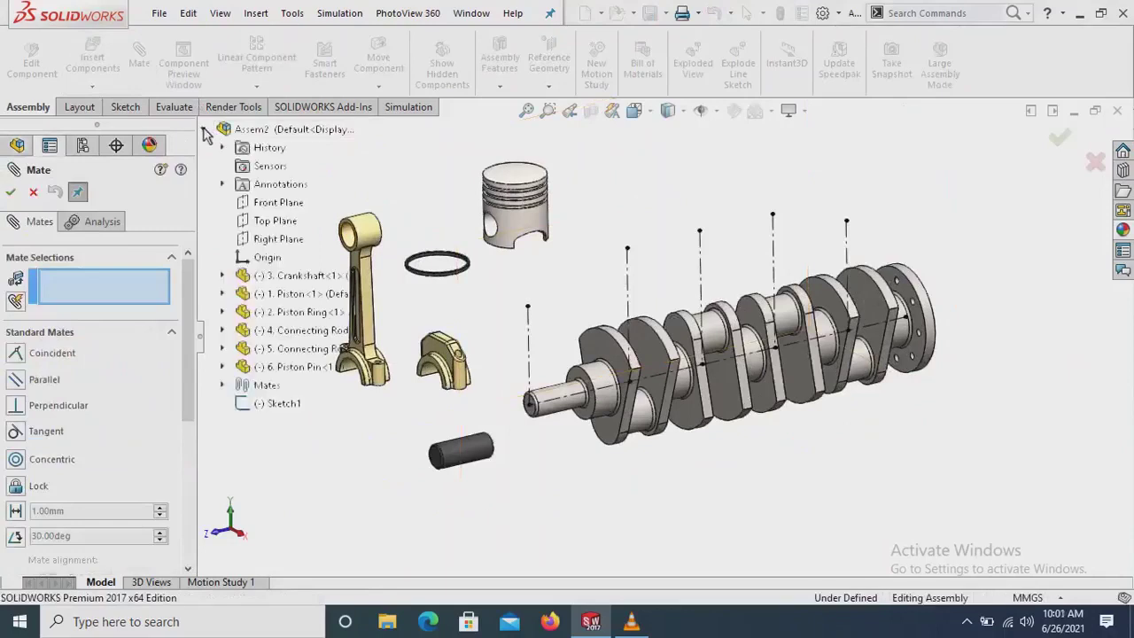
left_click(223, 294)
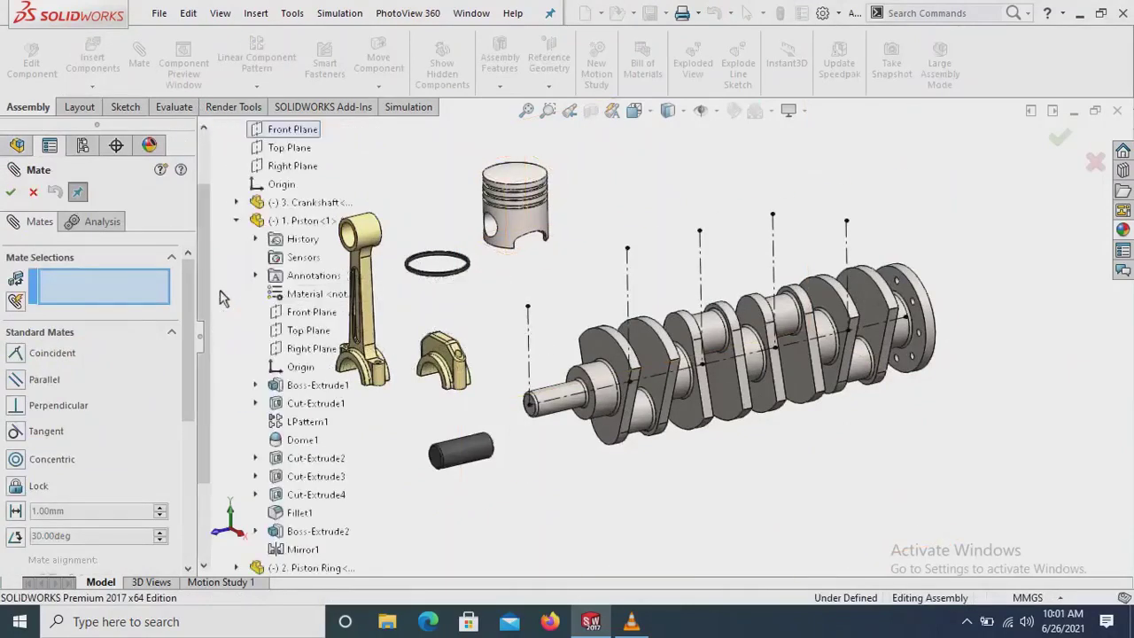
left_click(306, 312)
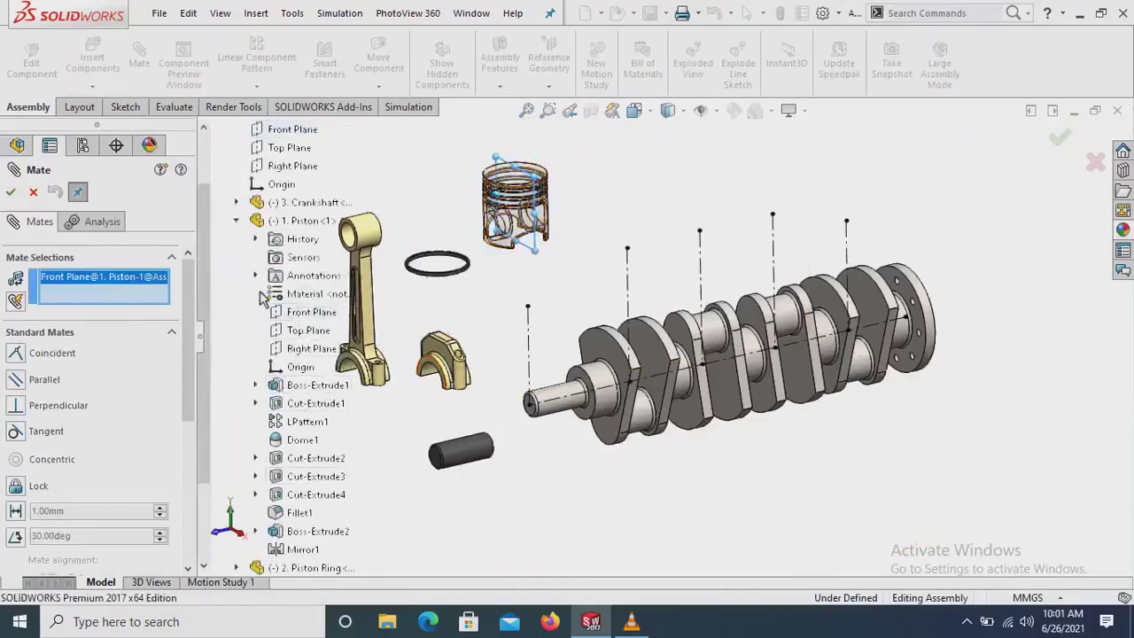
left_click(236, 222)
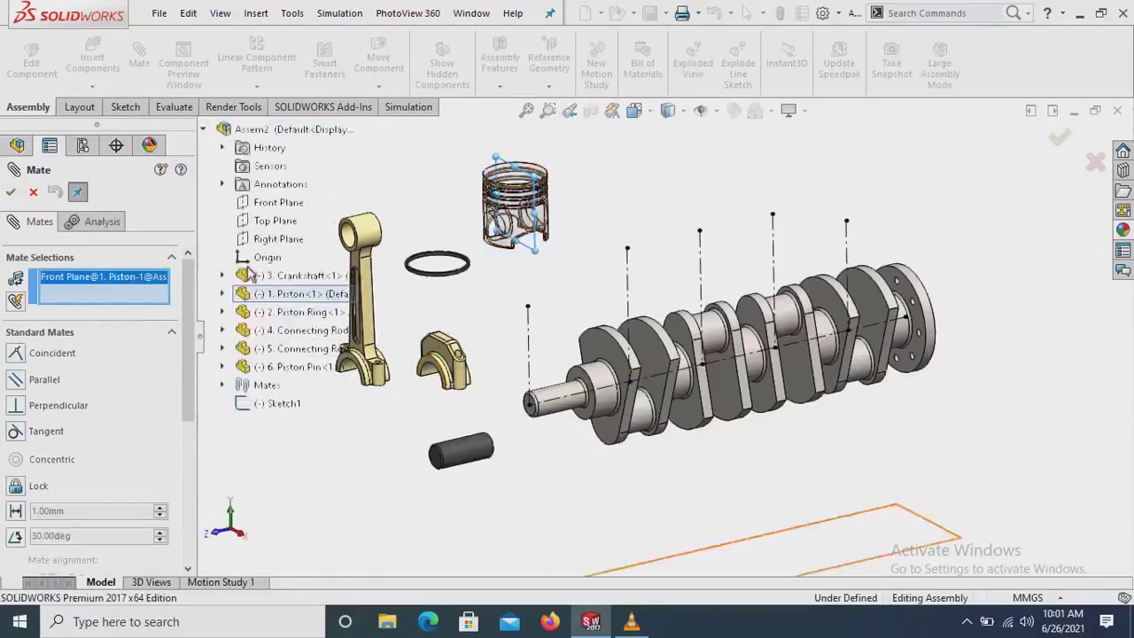
left_click(222, 367)
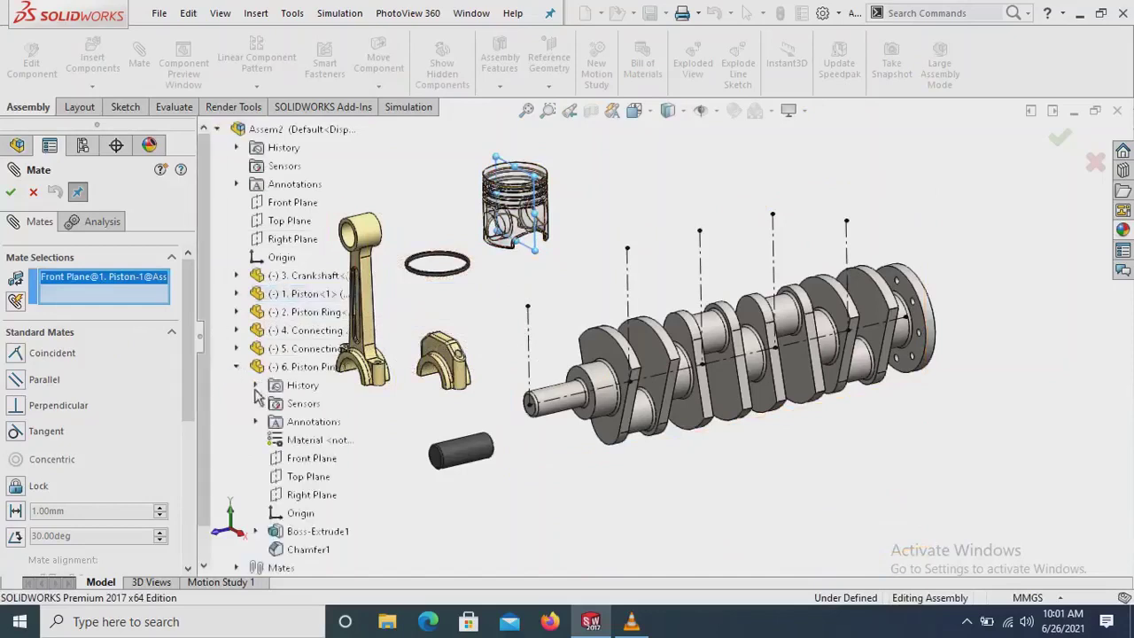
left_click(298, 461)
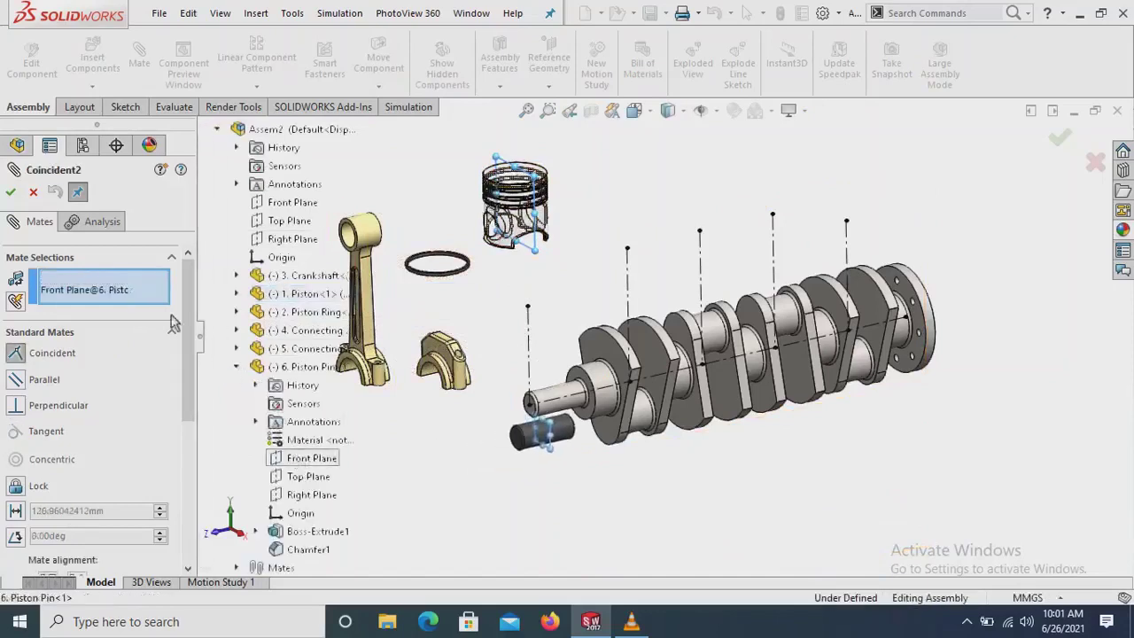
left_click(12, 193)
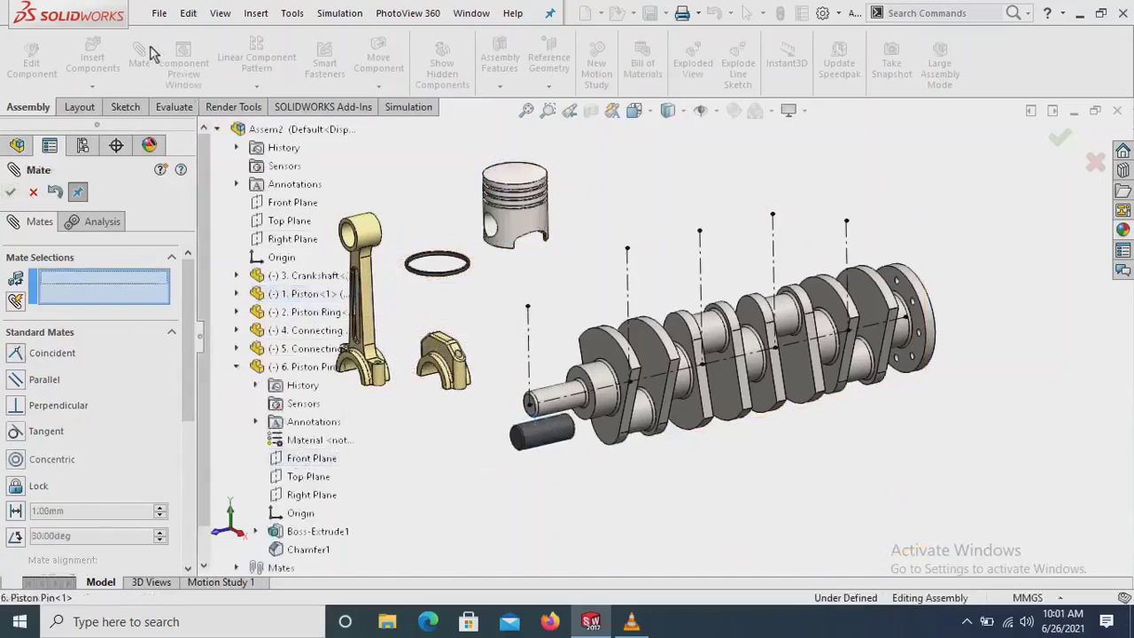
- Make the piston pin concentric with the piston's pin hole
left_click(550, 440)
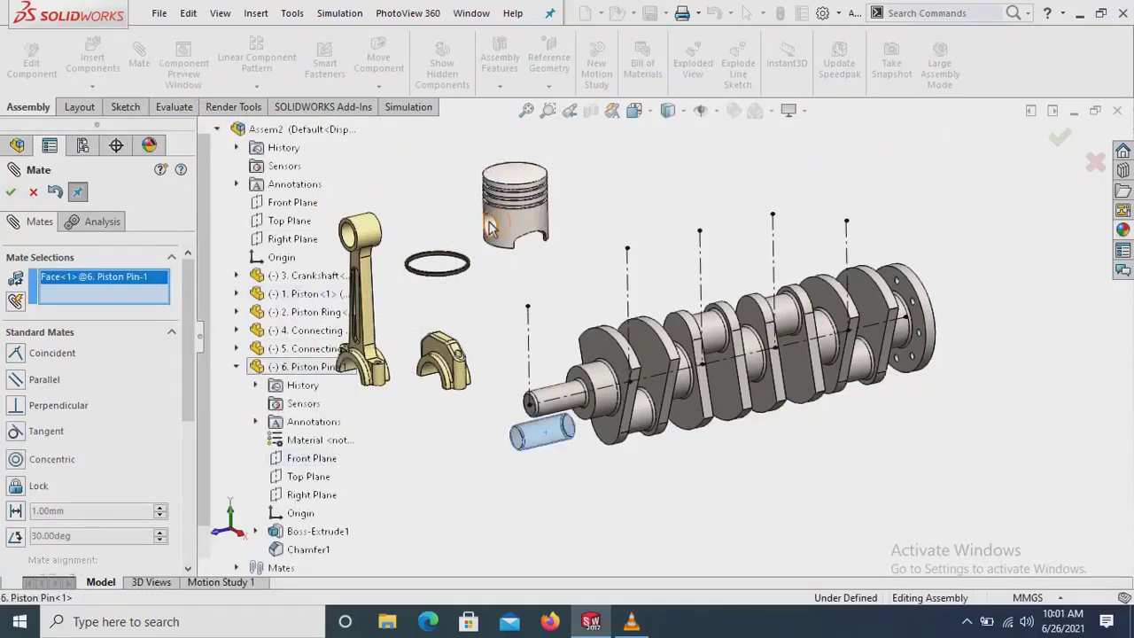
left_click(491, 228)
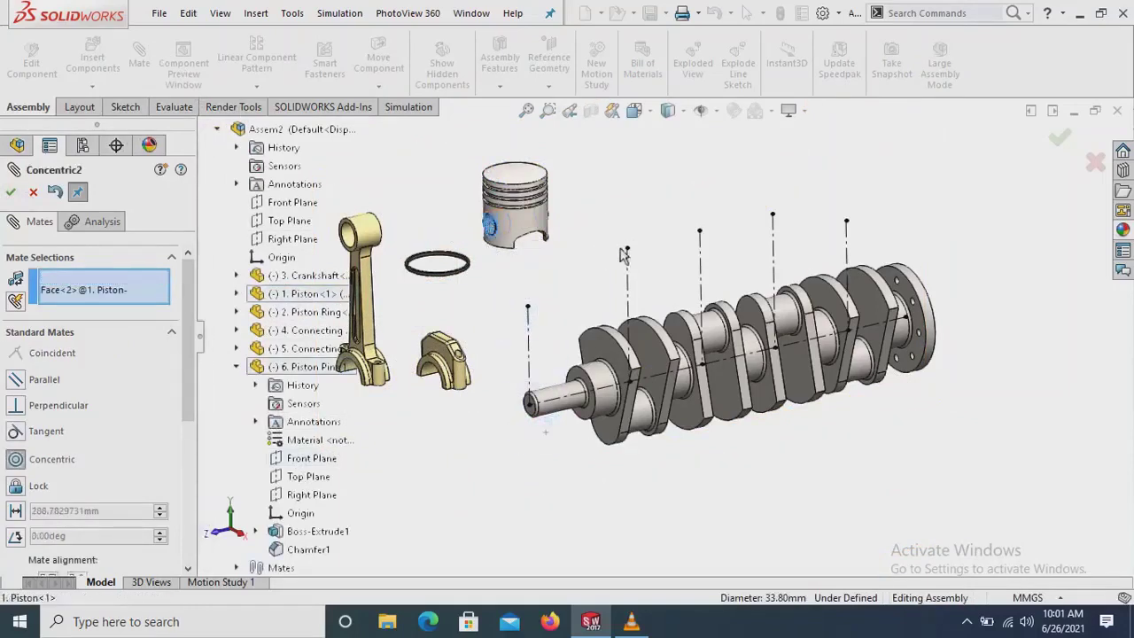
left_click(828, 214)
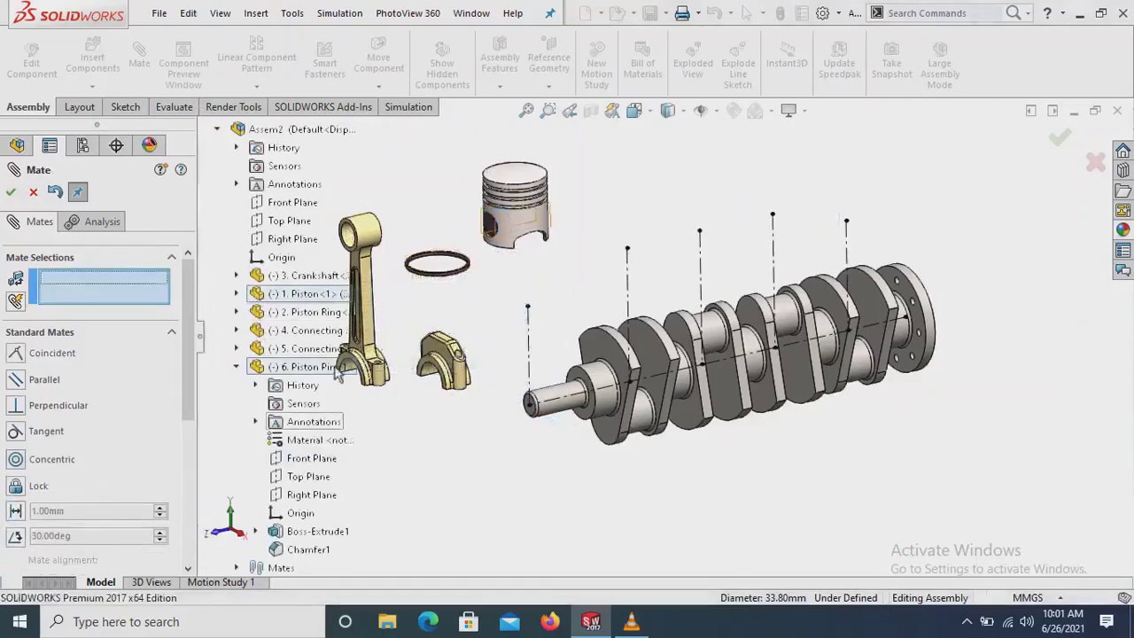
- Mate the piston ring concentric with the piston and slide the piston up through the ring
scroll(429, 254, "down", 2)
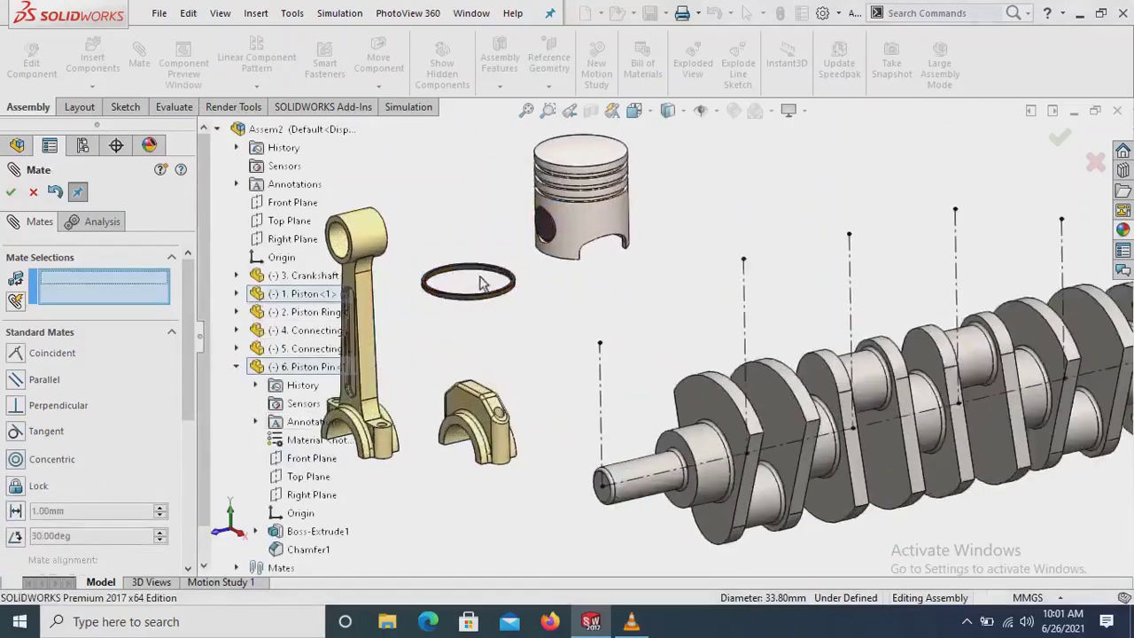
scroll(479, 281, "down", 8)
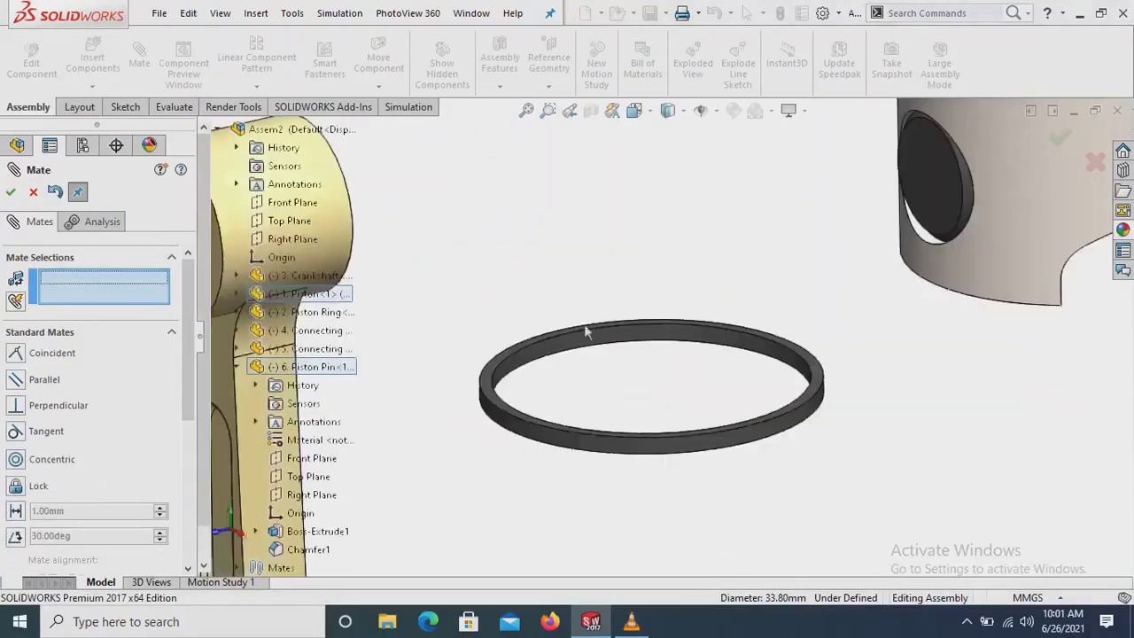
left_click(632, 336)
scroll(632, 336, "up", 3)
scroll(912, 199, "down", 2)
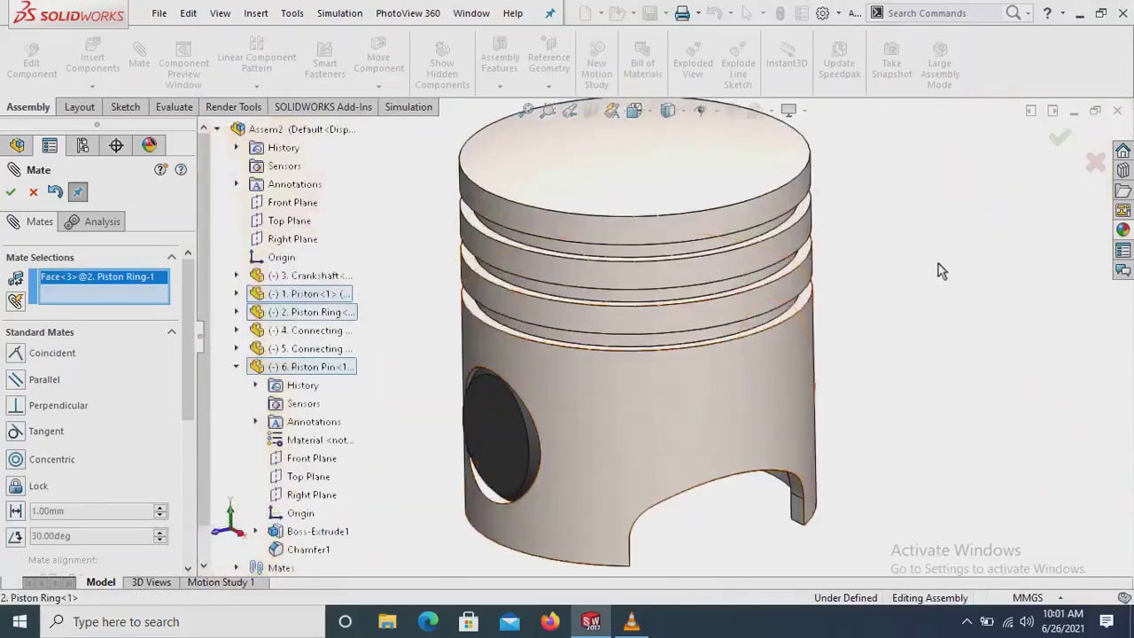
scroll(932, 228, "down", 1)
scroll(895, 213, "down", 2)
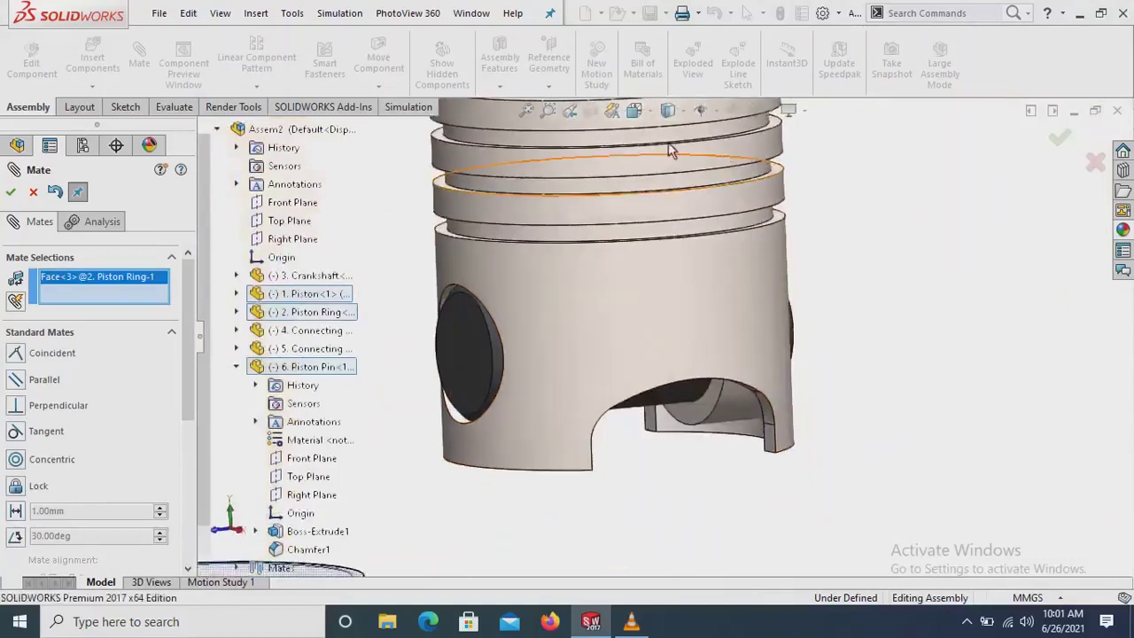
scroll(671, 151, "up", 1)
scroll(665, 141, "up", 1)
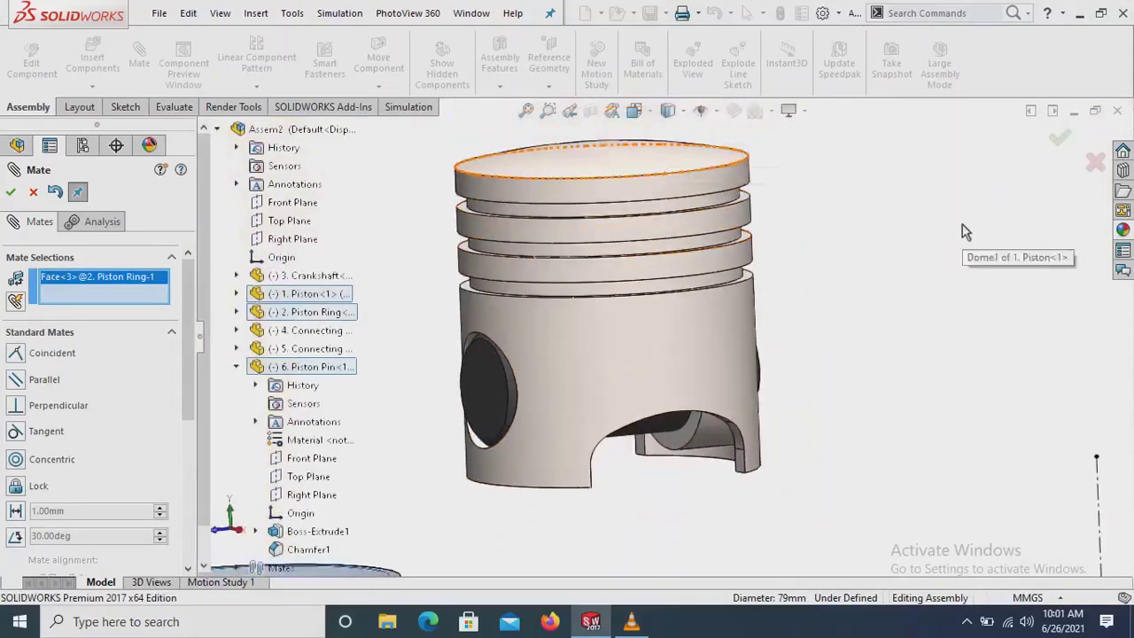
left_click(671, 213)
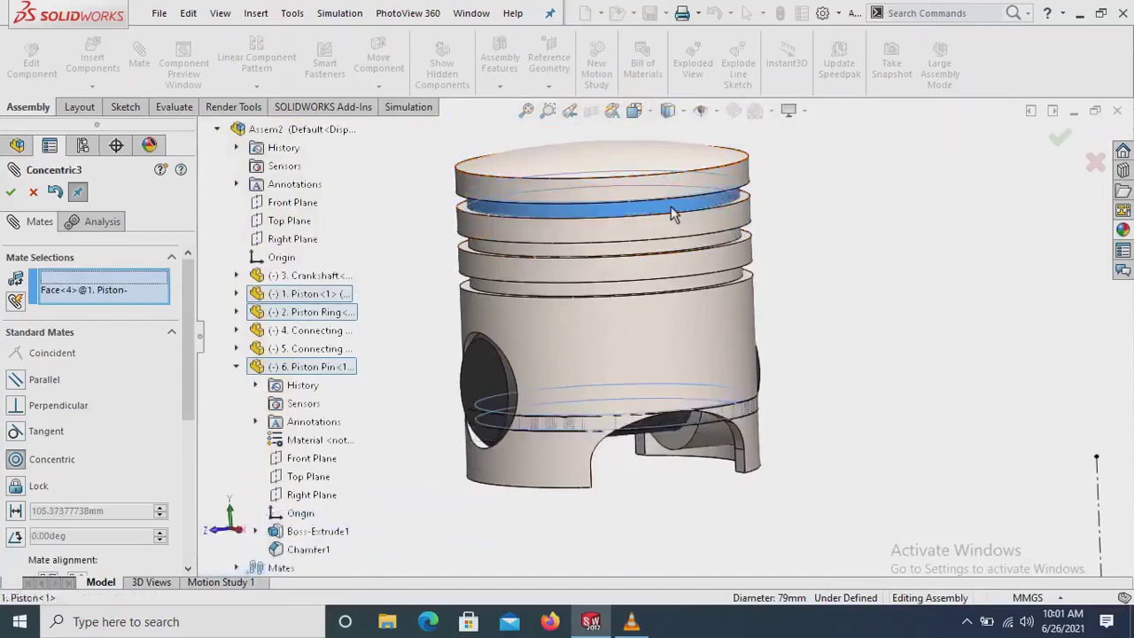
left_click(878, 171)
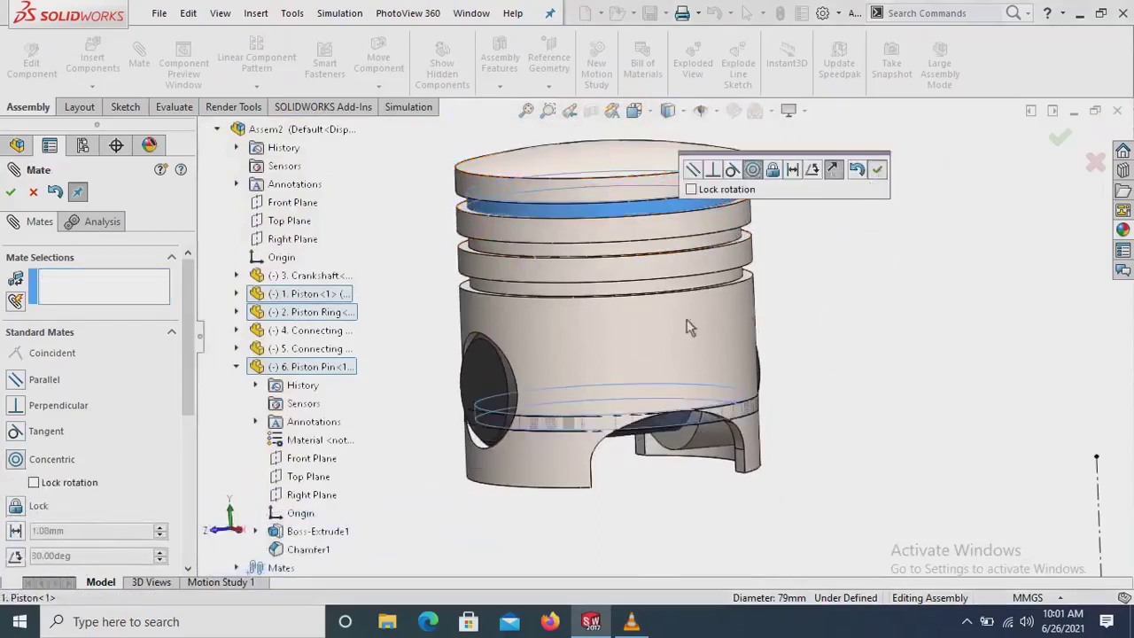
left_click_drag(660, 345, 695, 289)
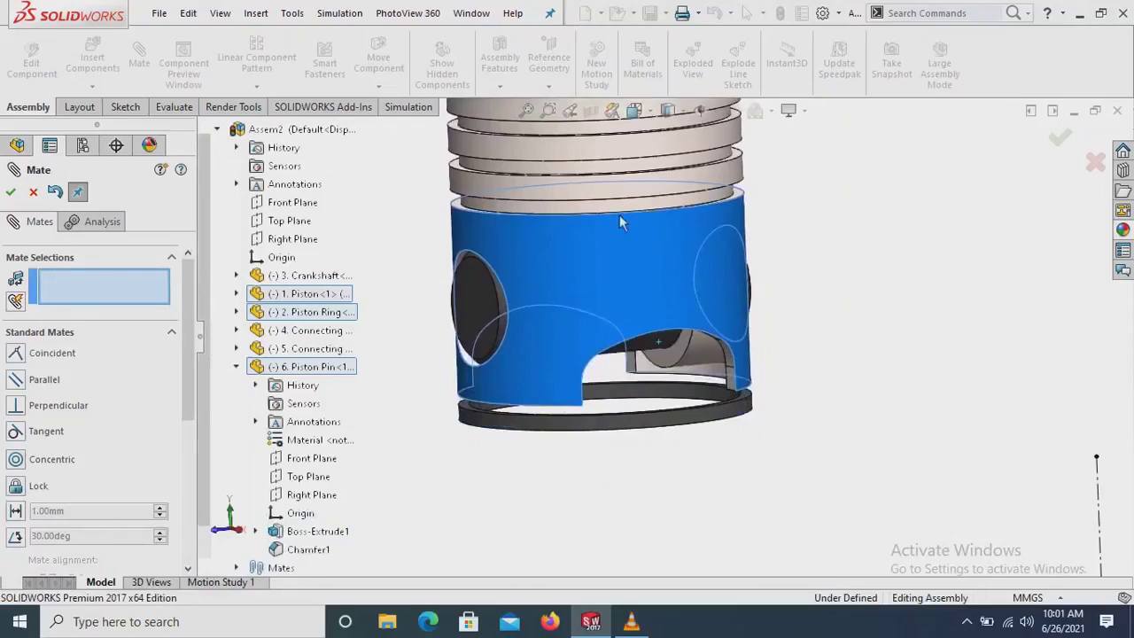
left_click_drag(620, 221, 644, 384)
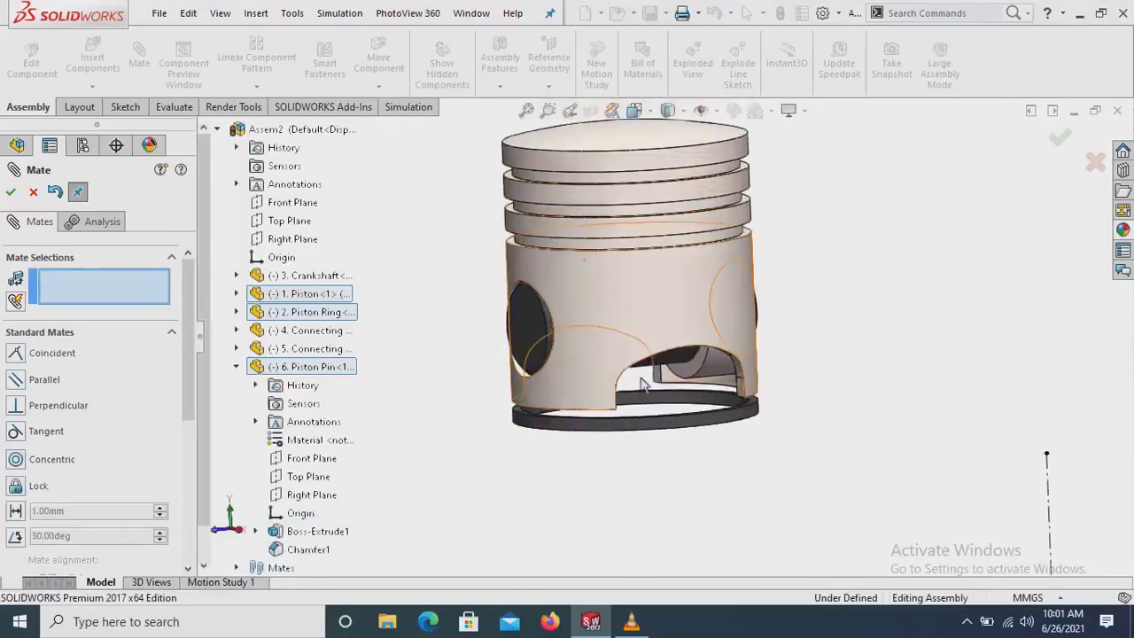
- Add a coincident mate between the ring face and the piston's top groove face, then close Mate
scroll(707, 426, "down", 2)
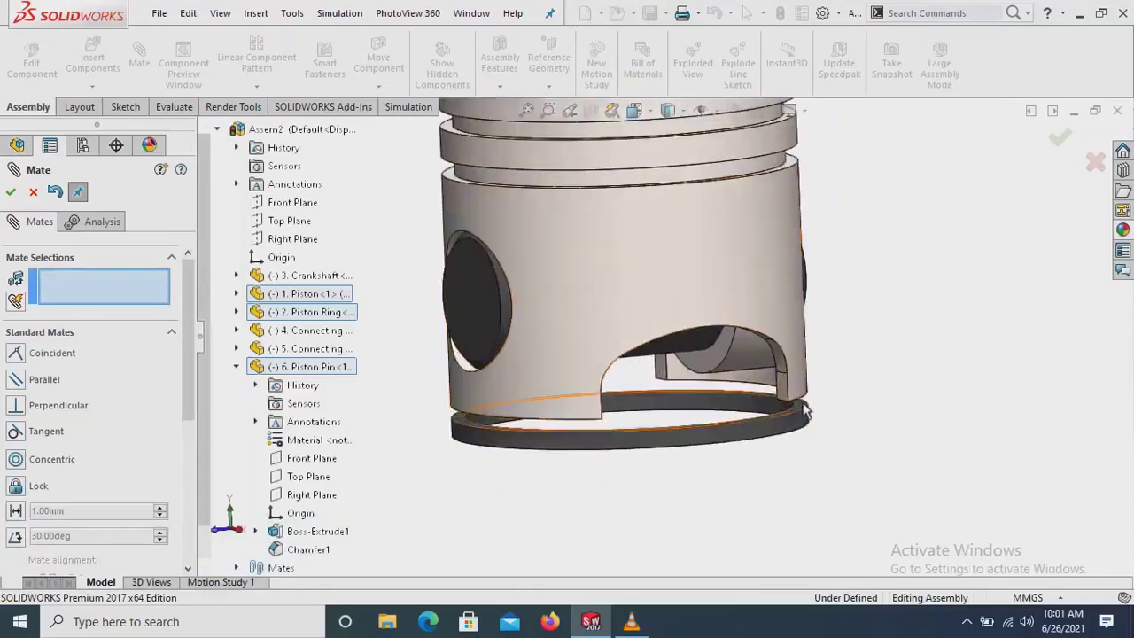
left_click(800, 413)
scroll(662, 186, "up", 2)
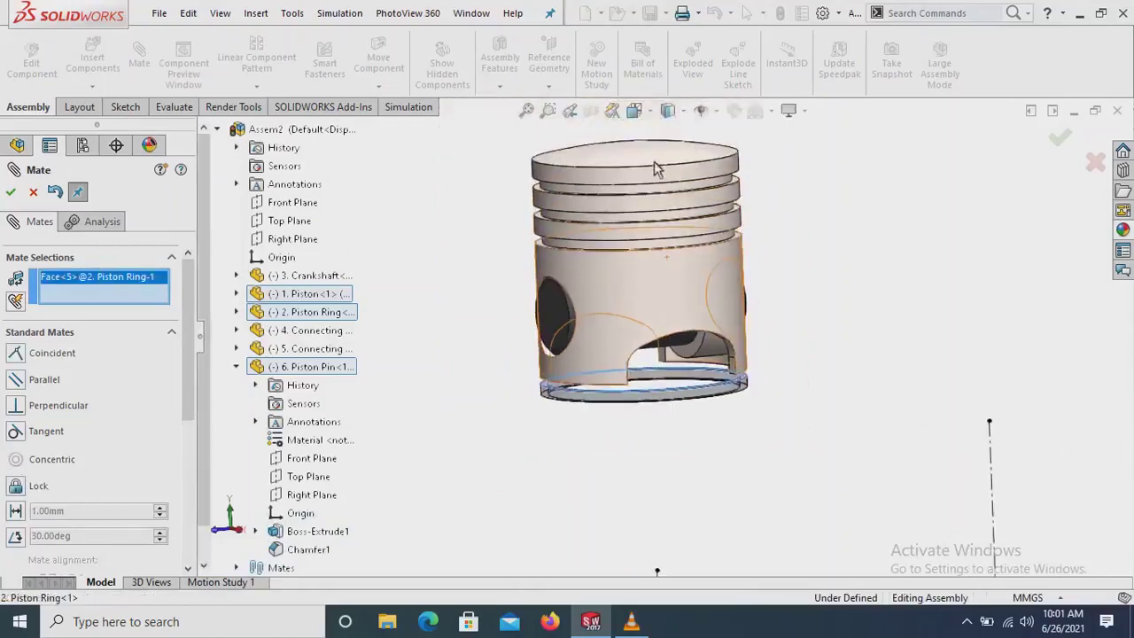
middle_click_drag(663, 167, 684, 185)
scroll(684, 185, "down", 3)
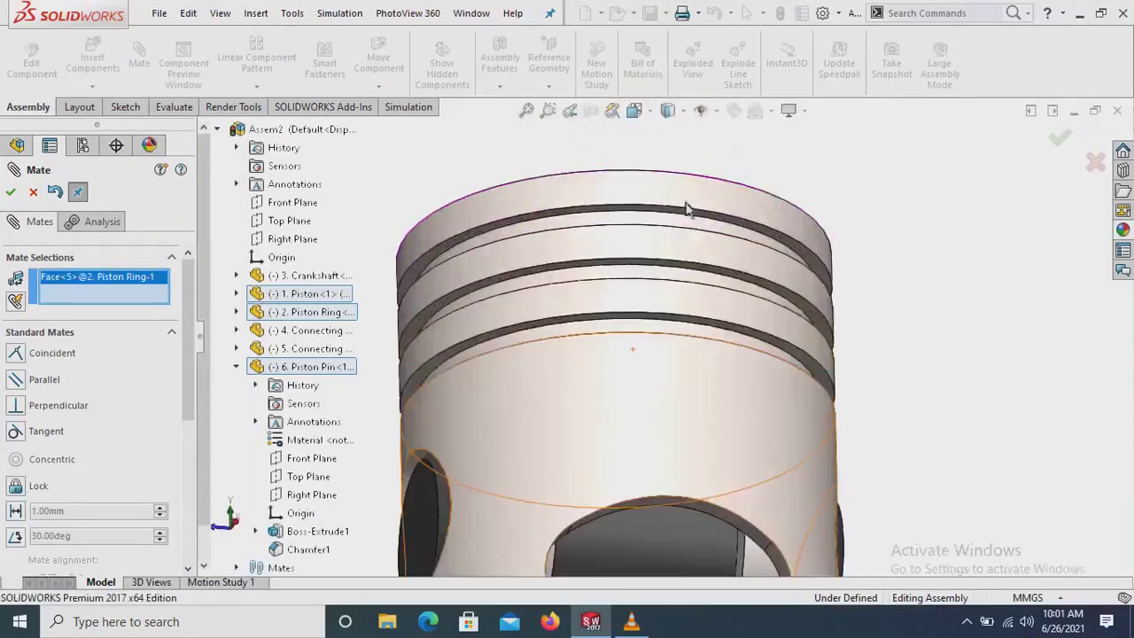
left_click(724, 227)
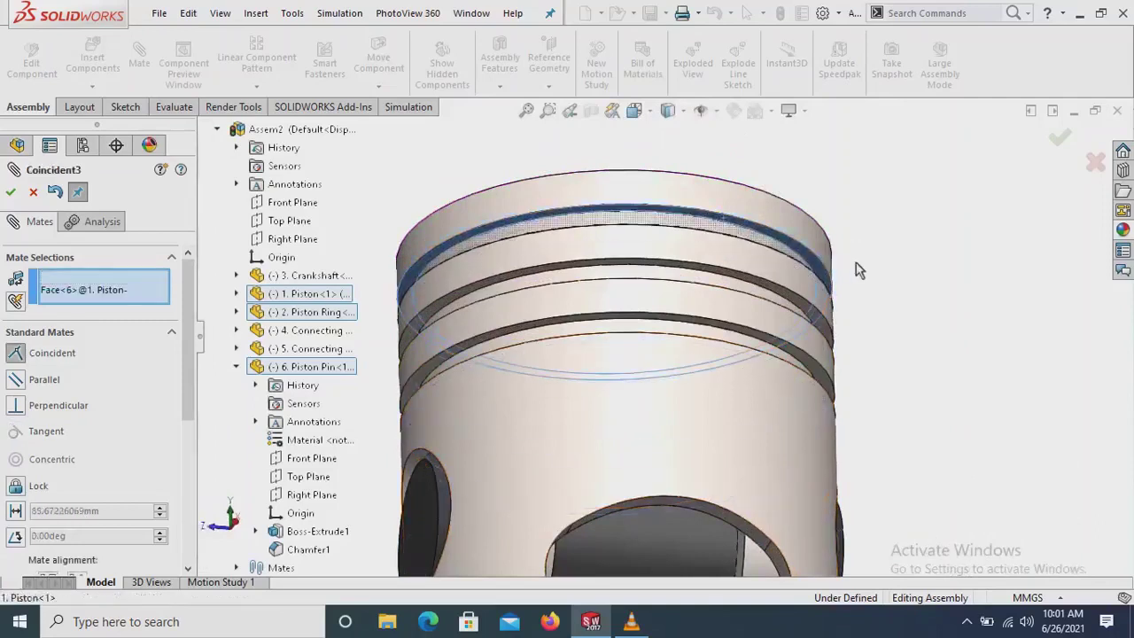
left_click(1039, 225)
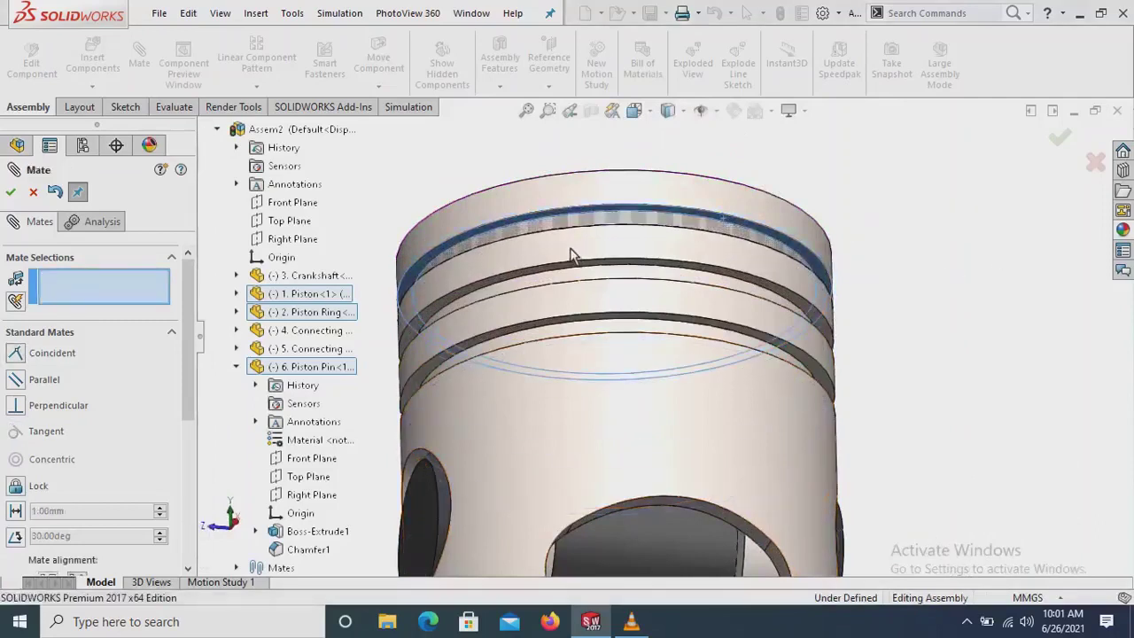
middle_click_drag(585, 266, 593, 304)
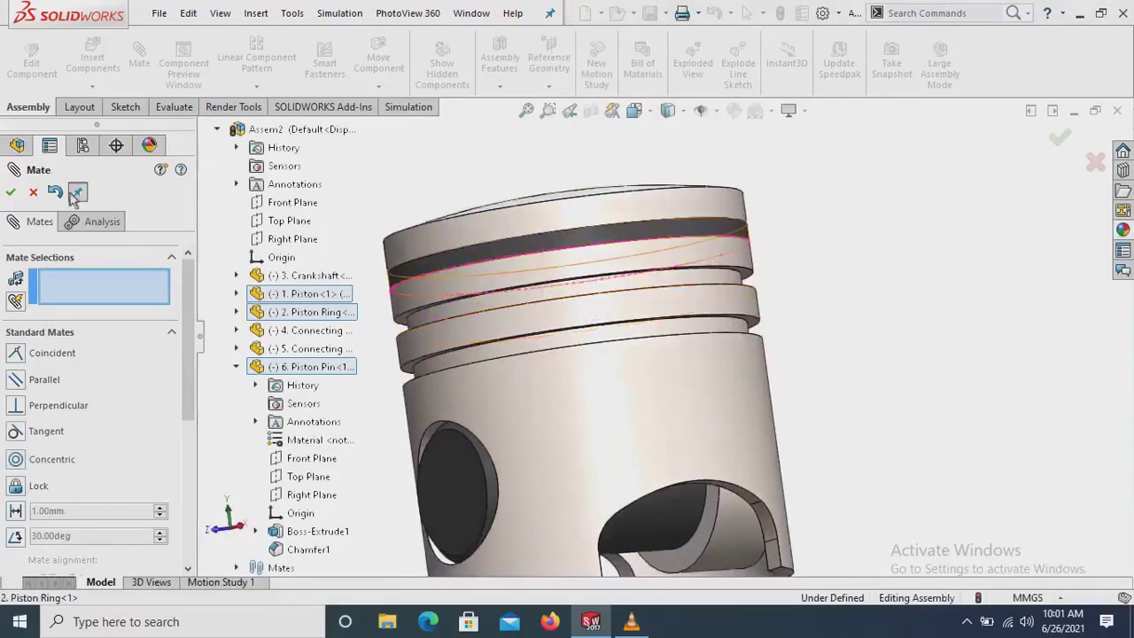
left_click(33, 194)
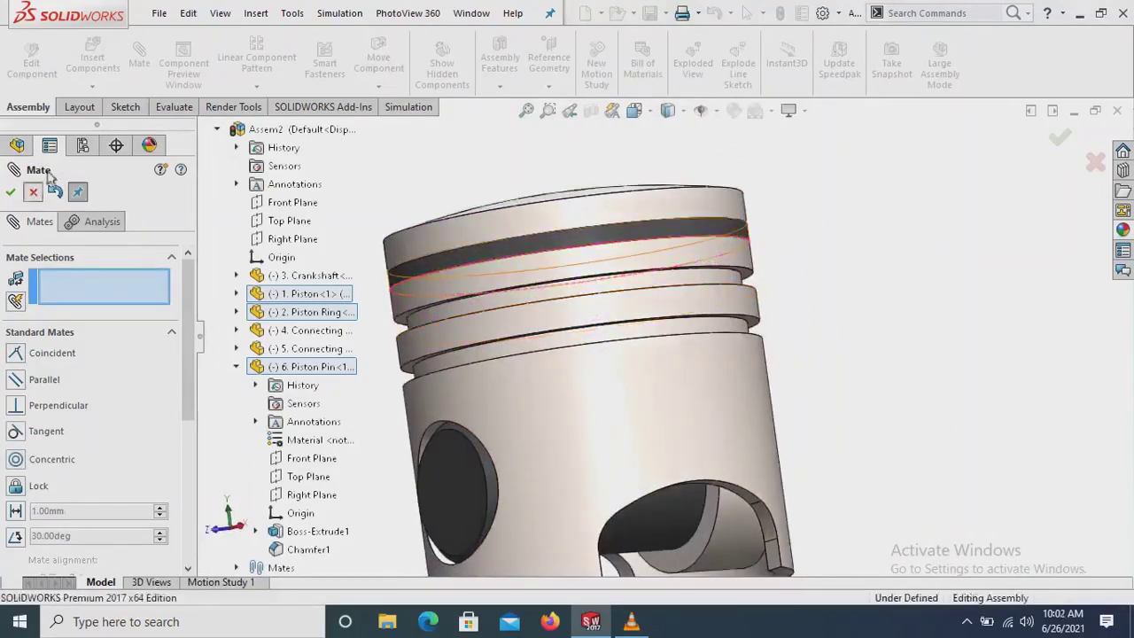
- Start Copy with Mates with the piston ring as the component to copy
left_click(92, 86)
left_click(124, 165)
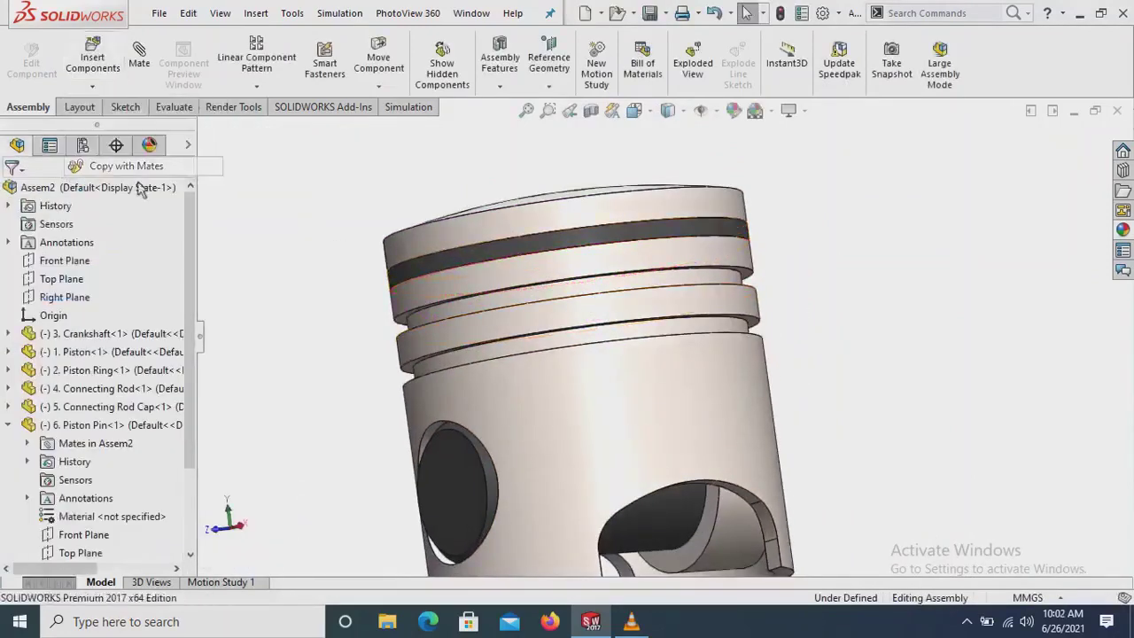
left_click(481, 254)
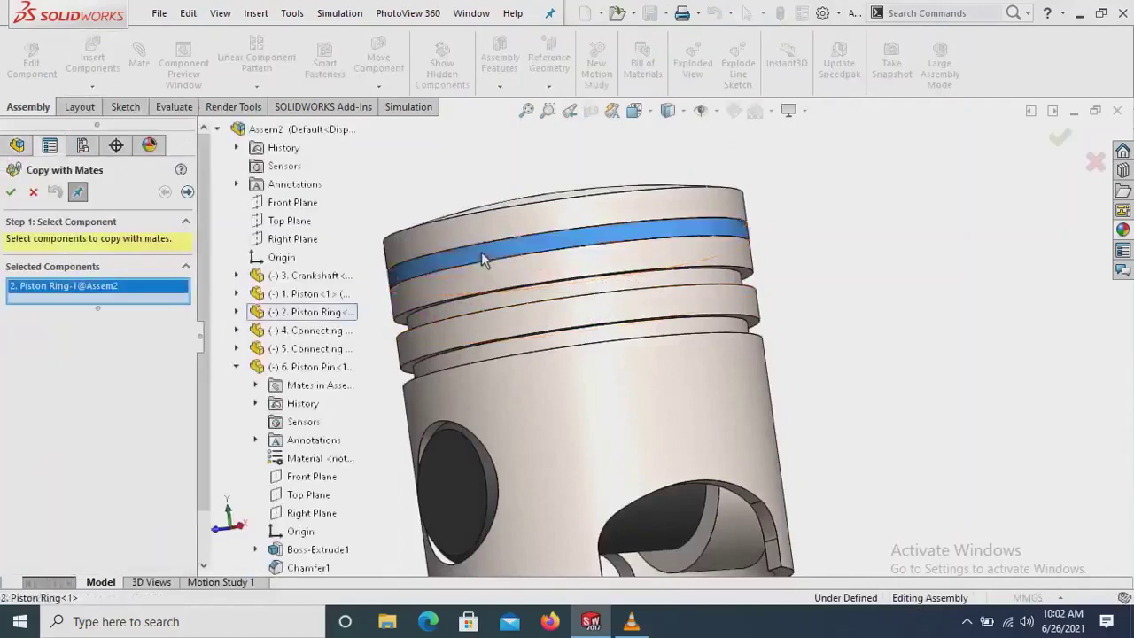
left_click(187, 192)
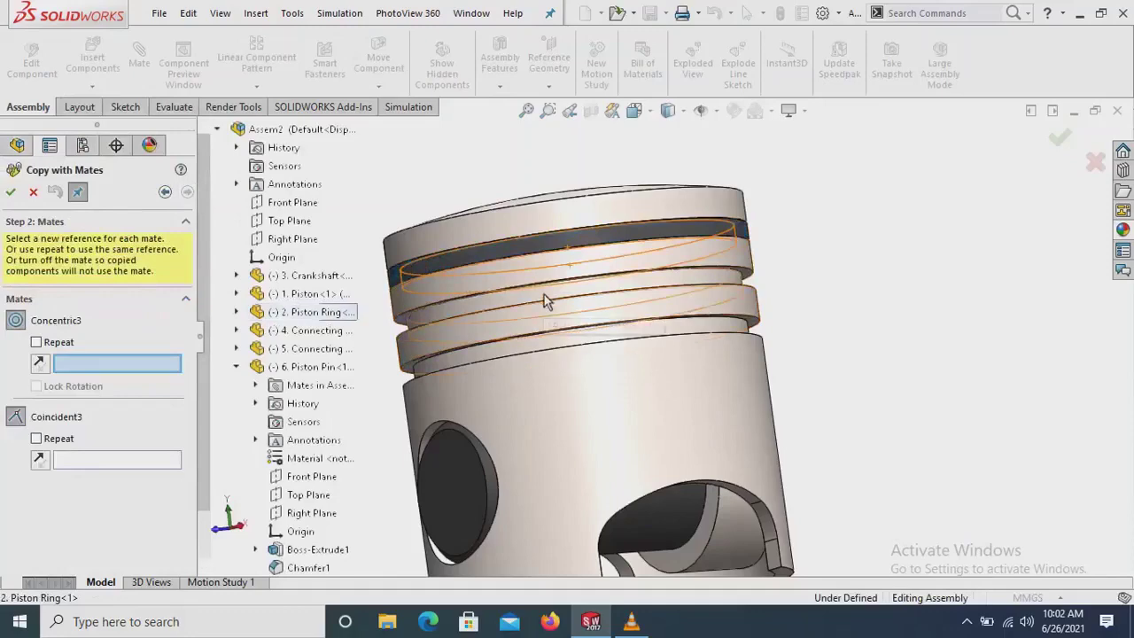
- Place two ring copies by picking new piston faces for the second and third grooves
left_click(545, 301)
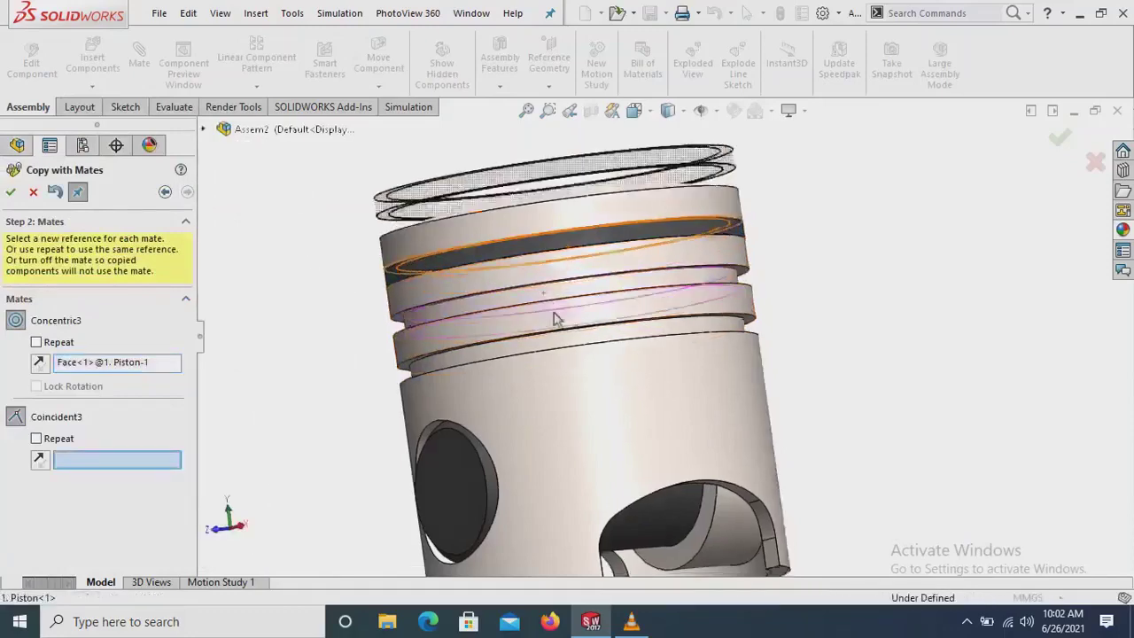
middle_click_drag(547, 304, 544, 228)
scroll(611, 266, "down", 2)
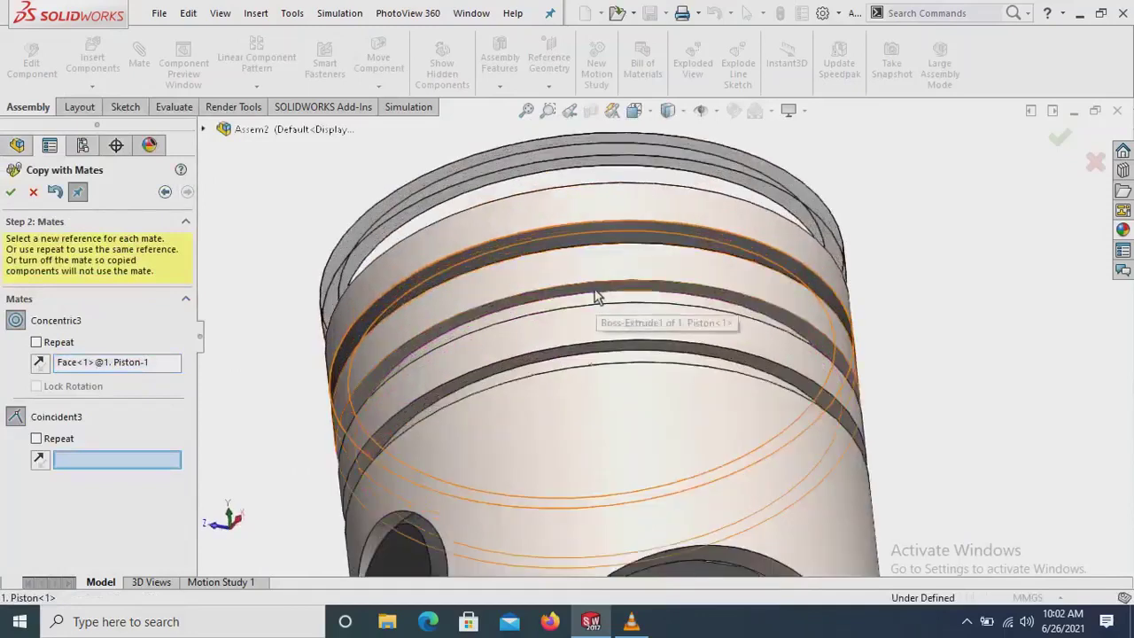
left_click(595, 296)
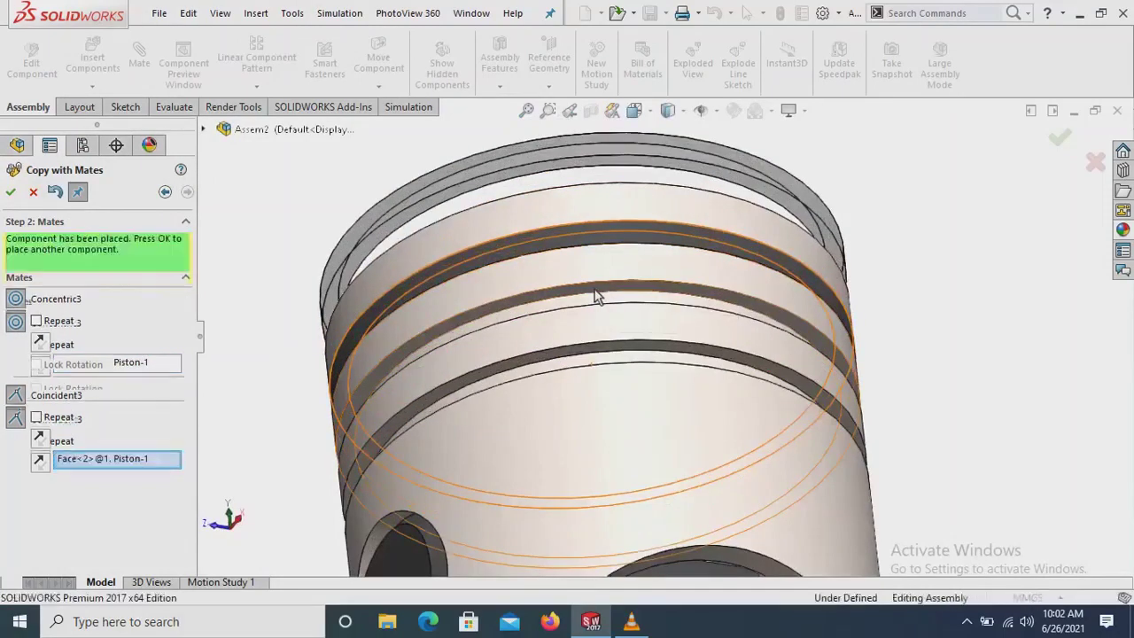
left_click(12, 192)
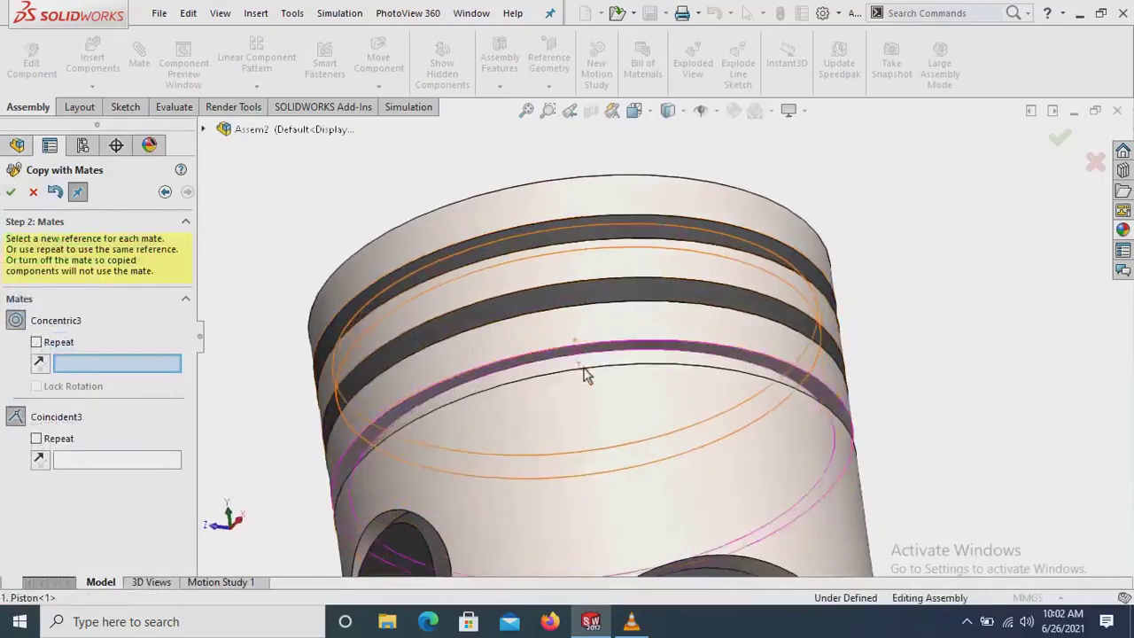
left_click(588, 369)
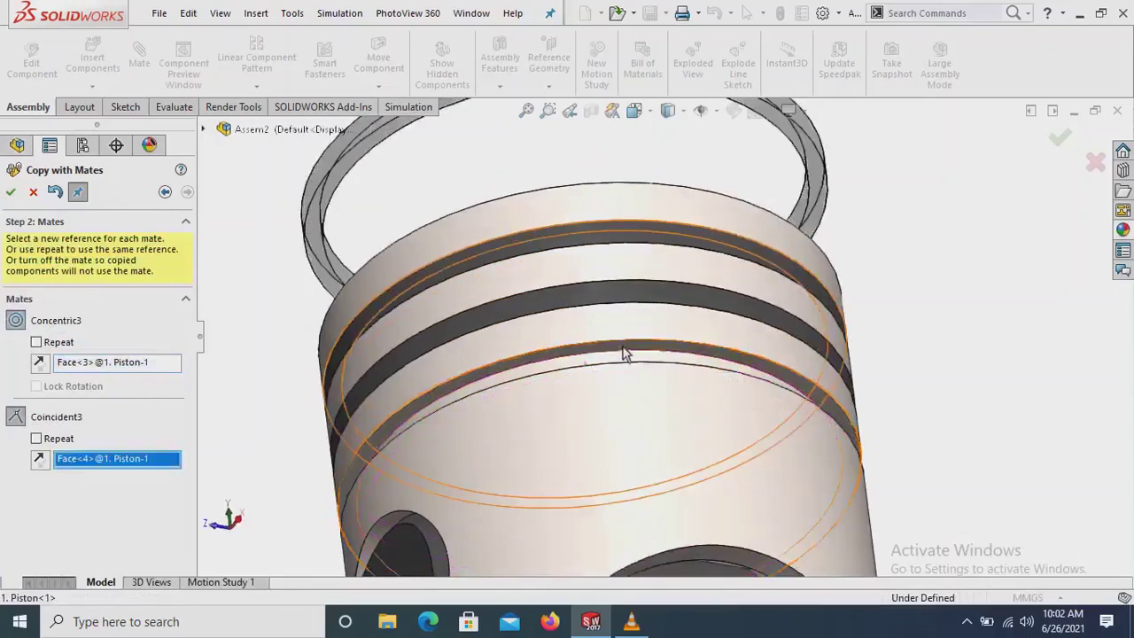
left_click(11, 193)
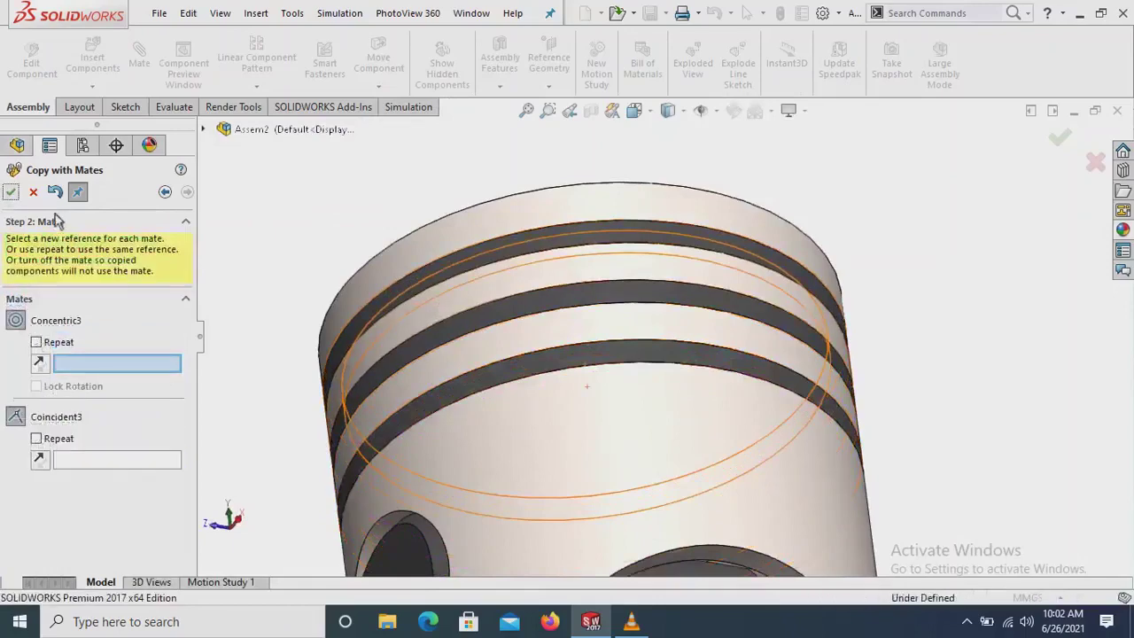
- Close Copy with Mates and orbit the view around the piston
key("Escape")
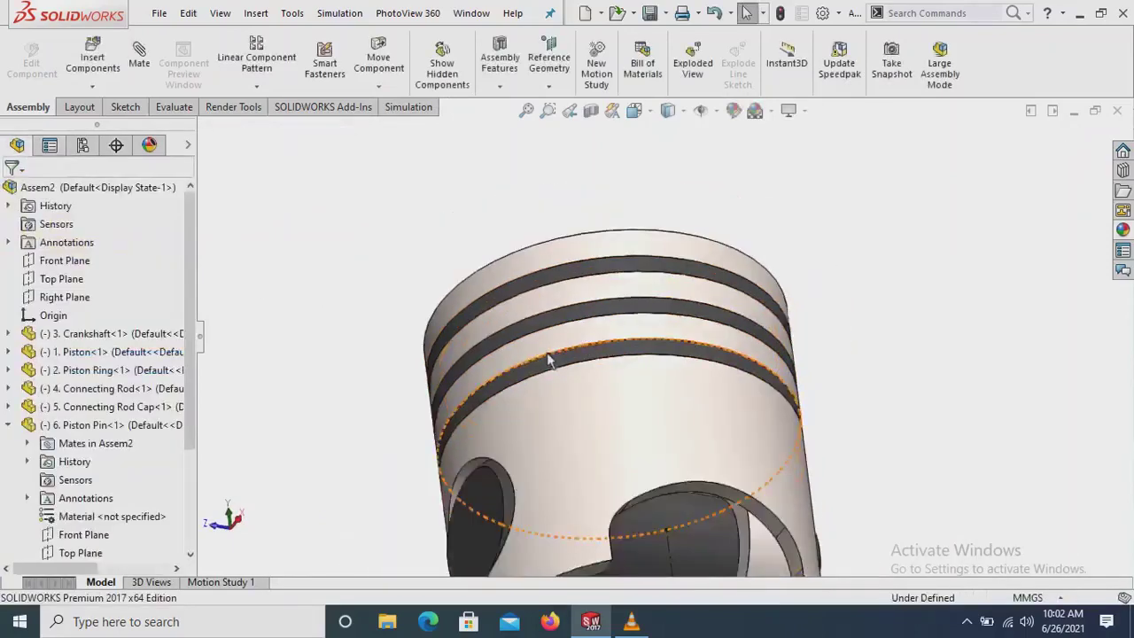
scroll(549, 354, "up", 4)
middle_click_drag(546, 354, 546, 450)
scroll(546, 451, "up", 3)
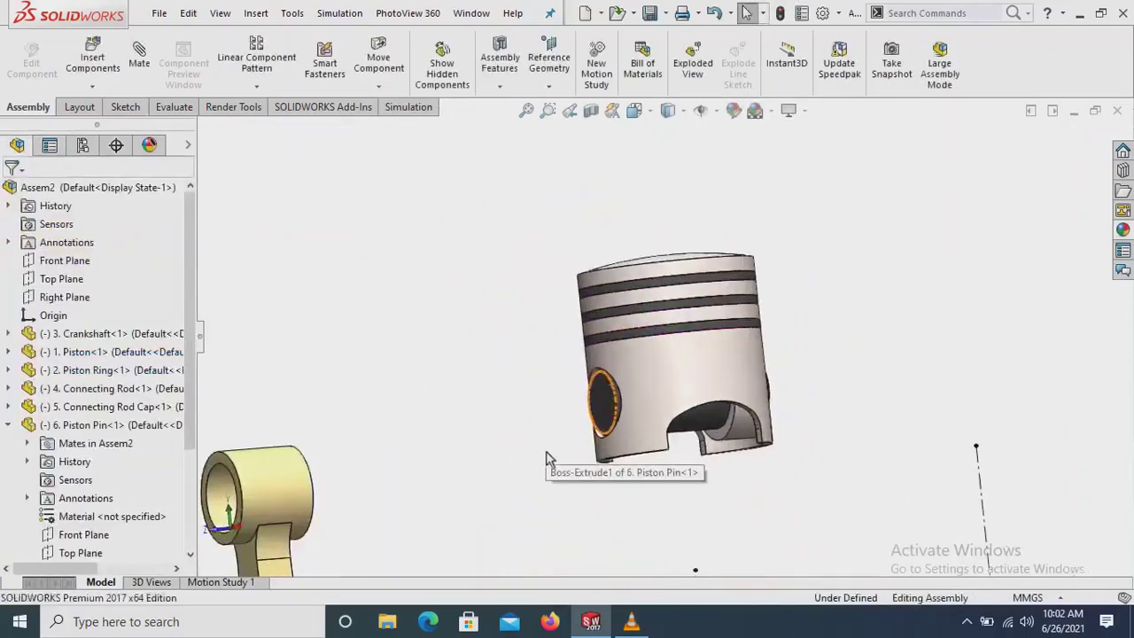
scroll(543, 506, "down", 2)
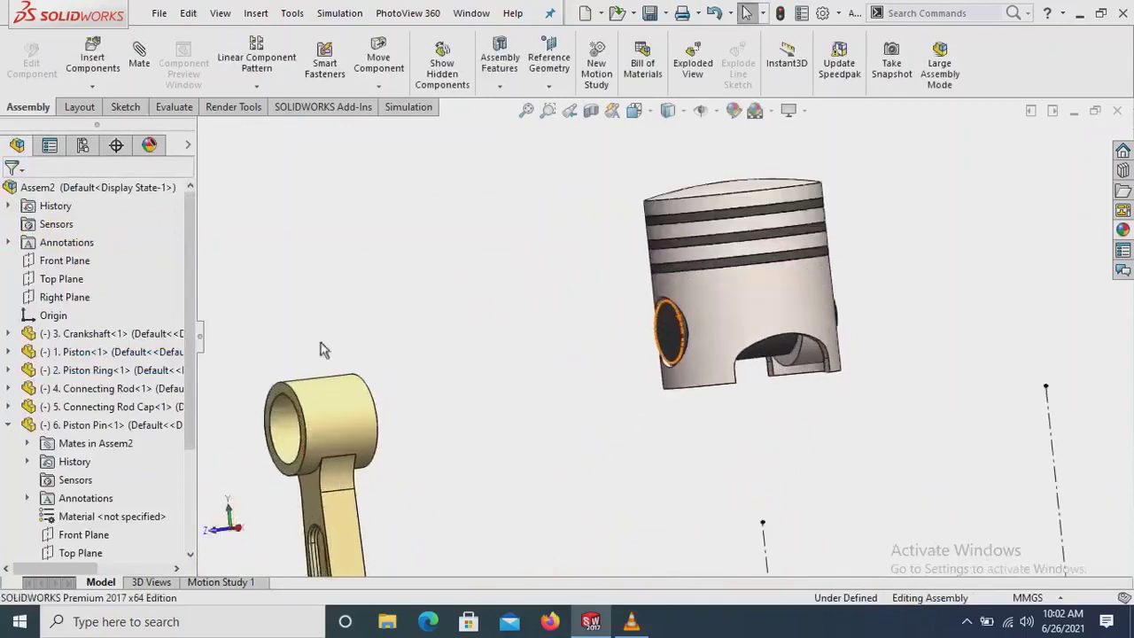
- Mate the connecting rod's Front Plane to the piston's Front Plane
left_click(153, 80)
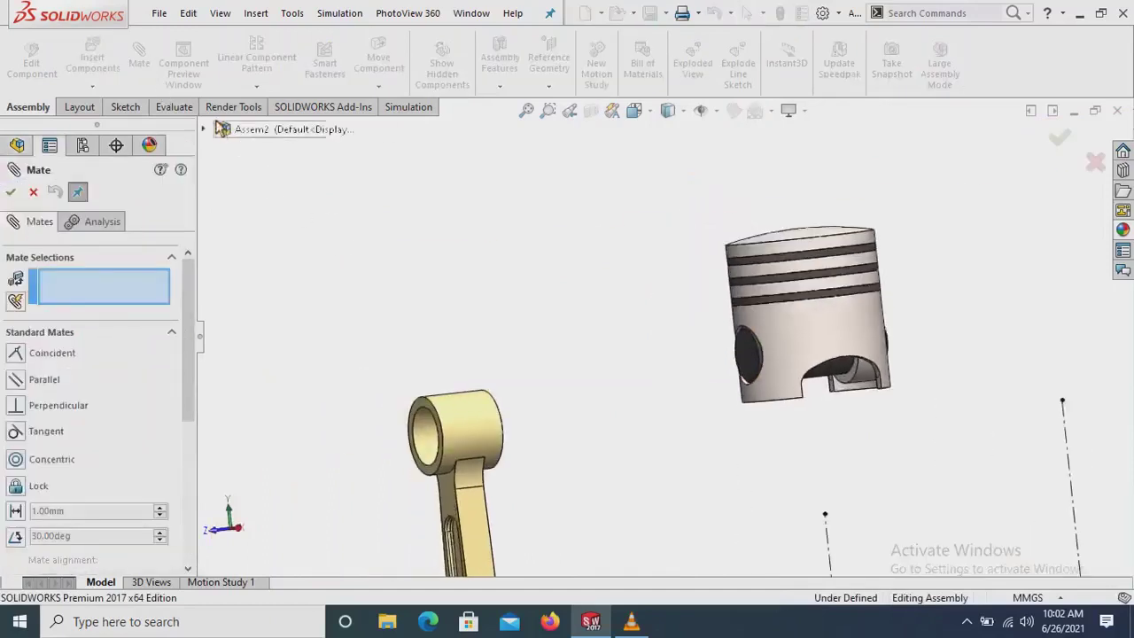
left_click(204, 131)
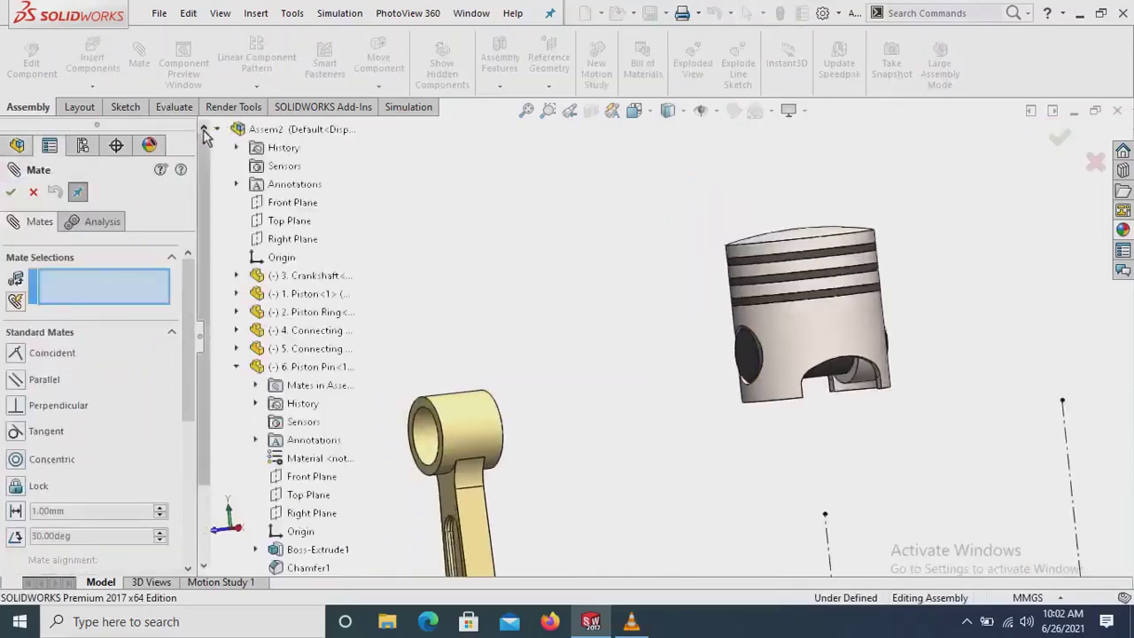
left_click(237, 330)
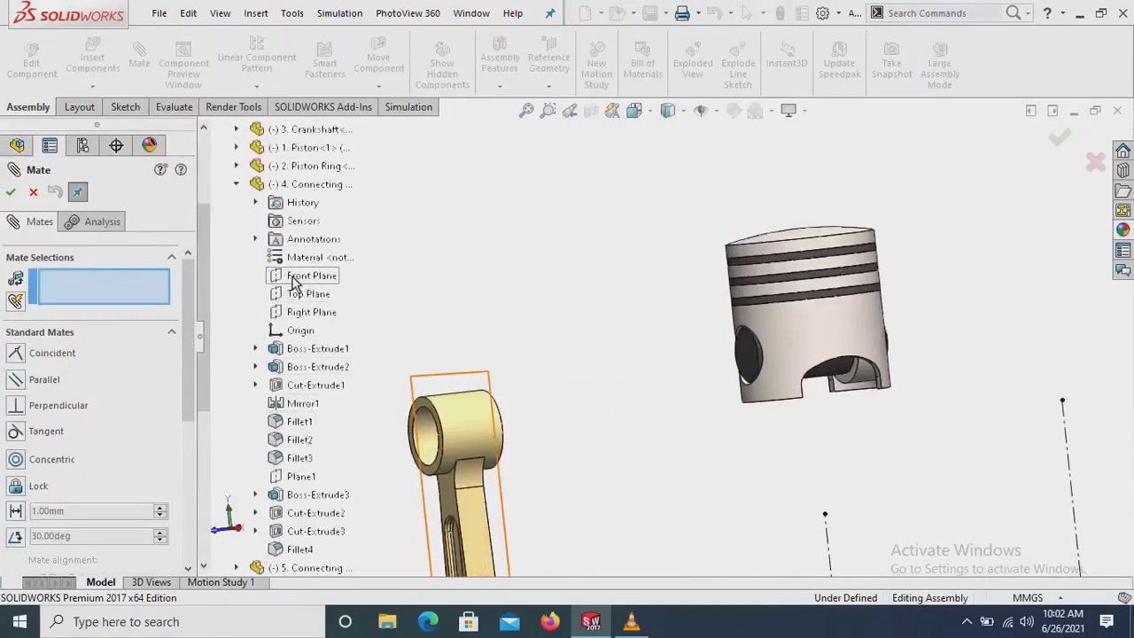
left_click(295, 280)
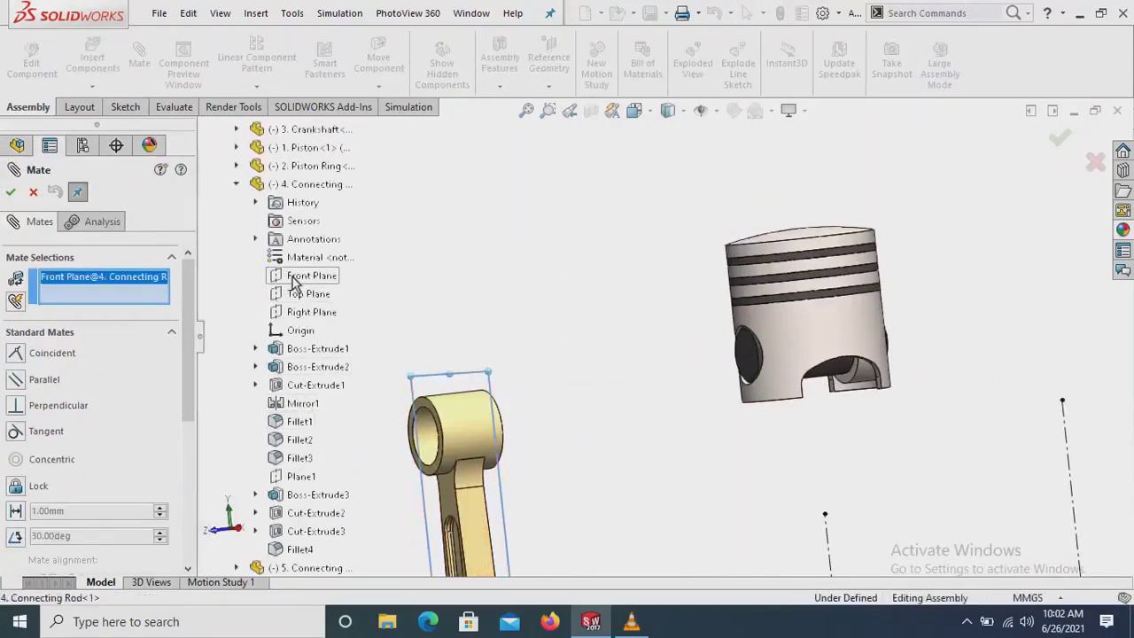
scroll(270, 203, "up", 1)
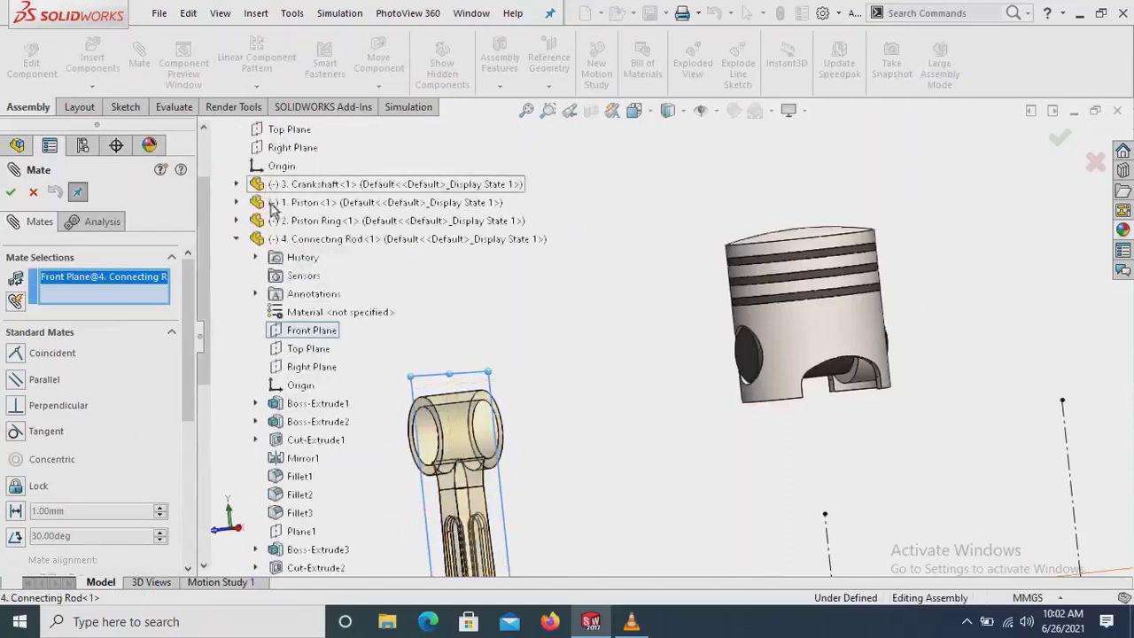
left_click(237, 203)
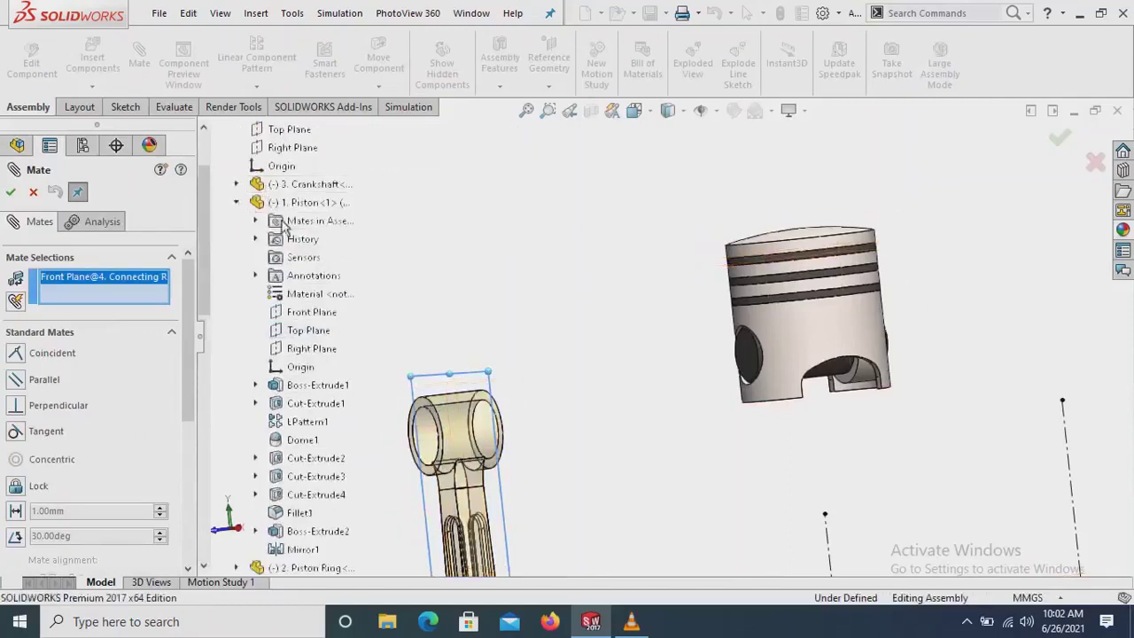
left_click(310, 312)
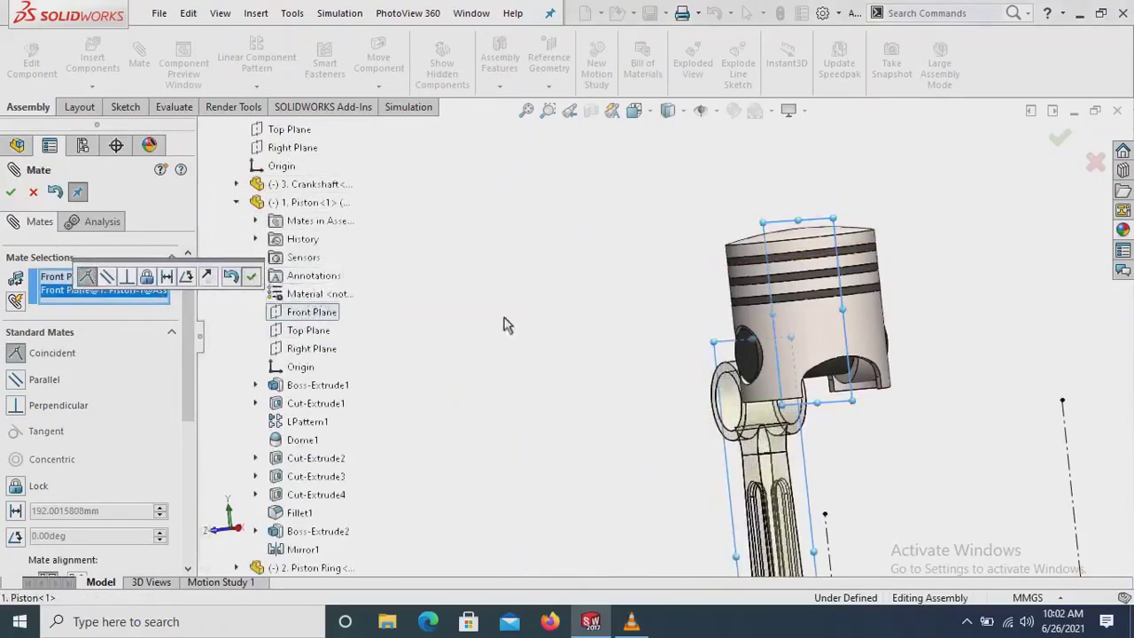
key("Return")
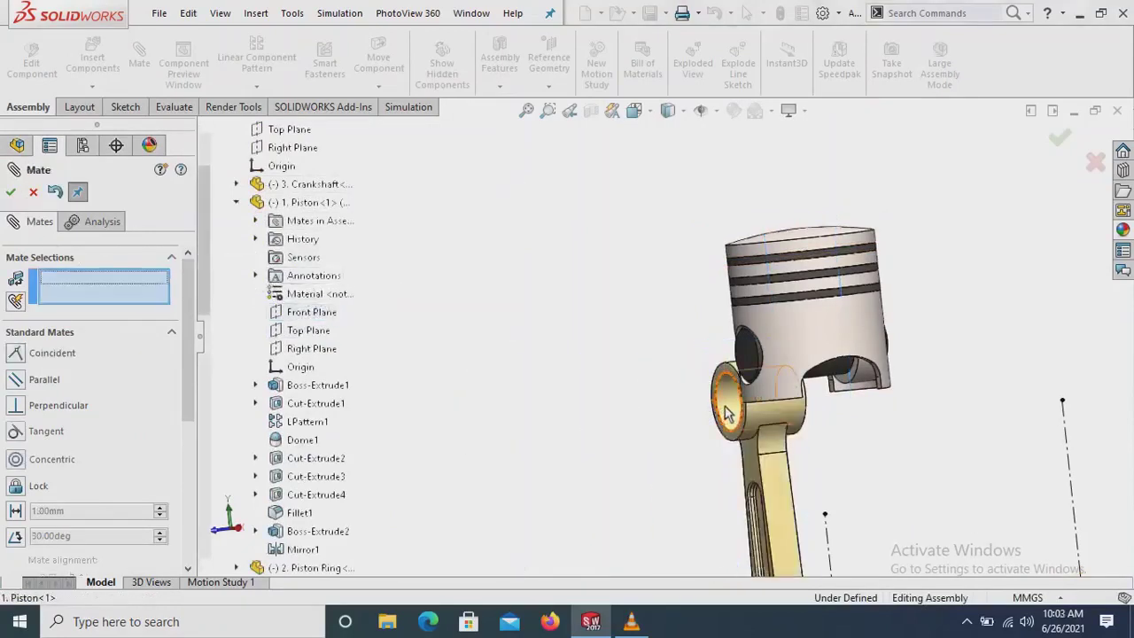
- Mate the rod's small-end pin hole concentric with the piston pin
left_click(764, 406)
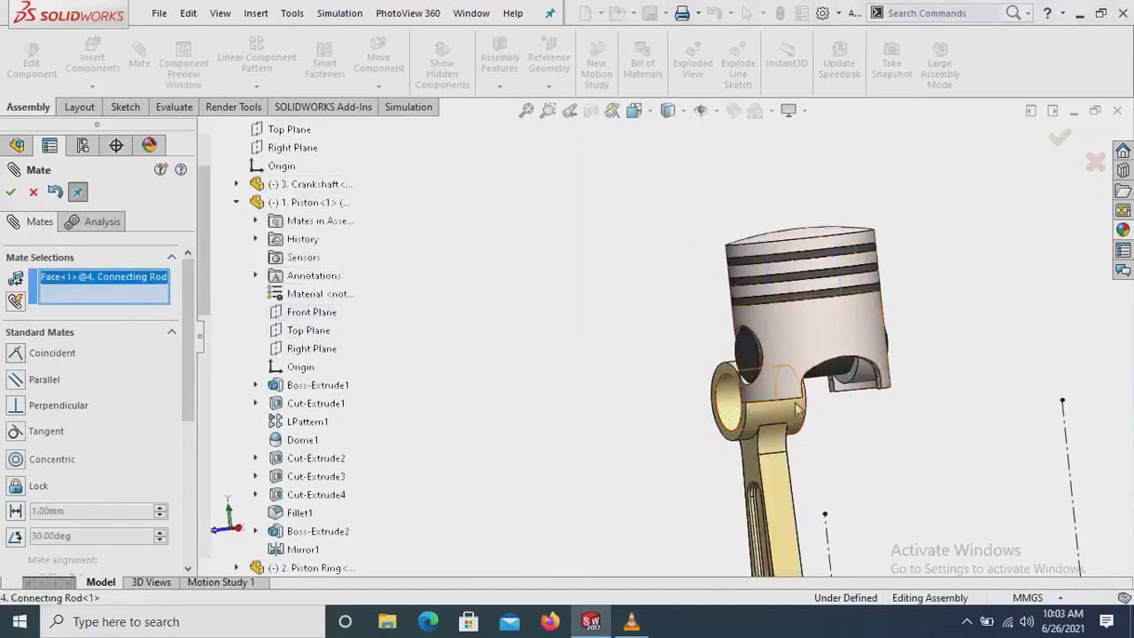
key("Left")
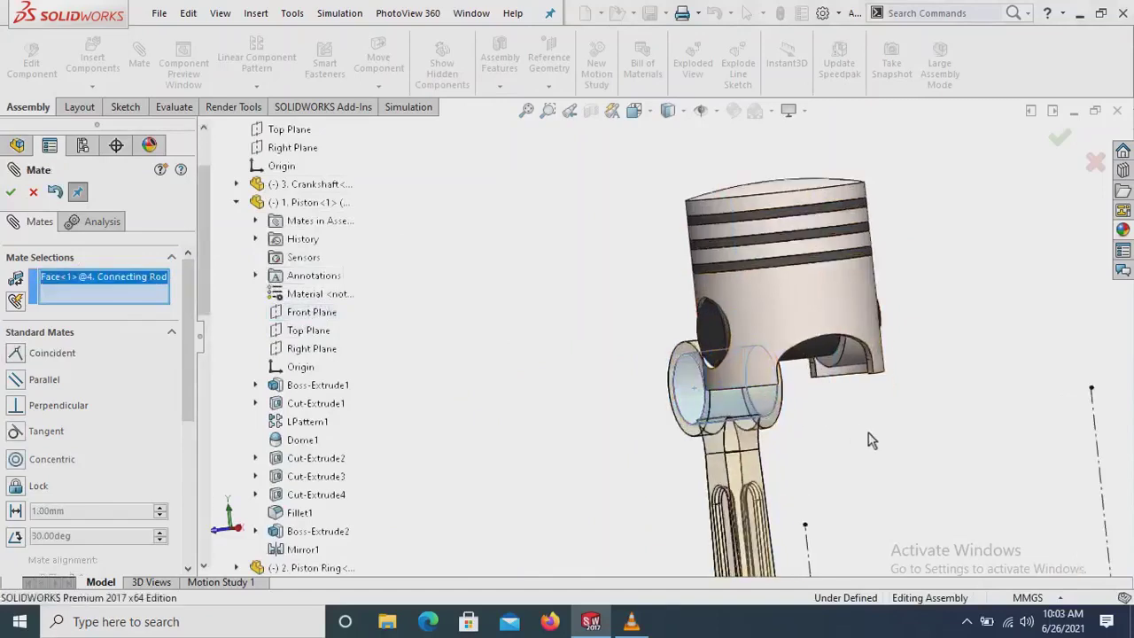
key("Left")
left_click(799, 351)
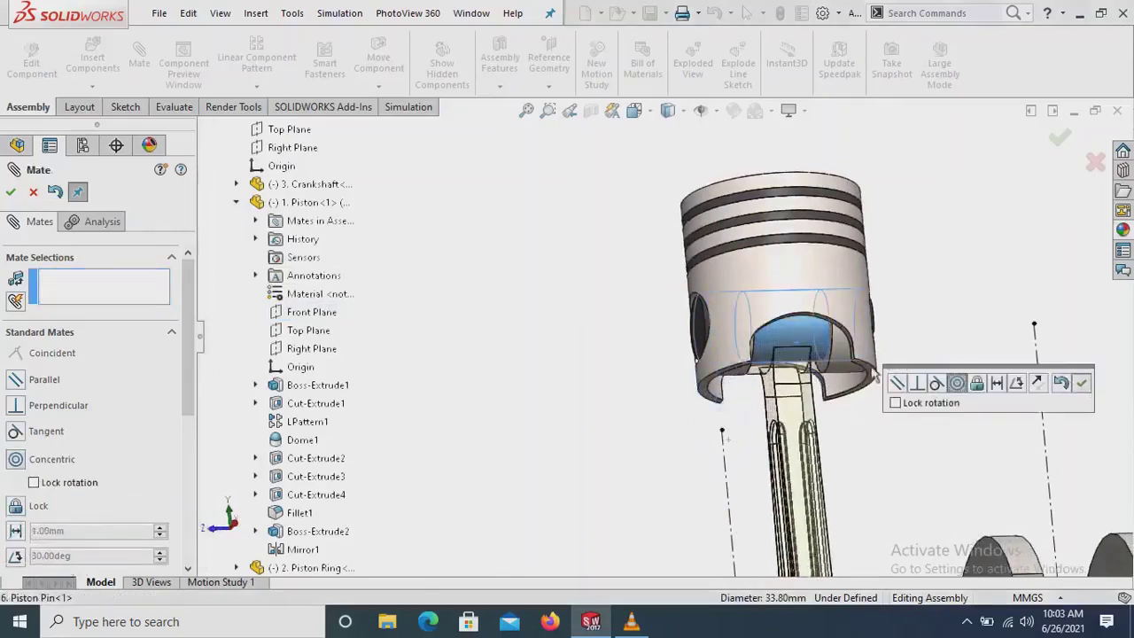
key("Return")
scroll(876, 359, "up", 3)
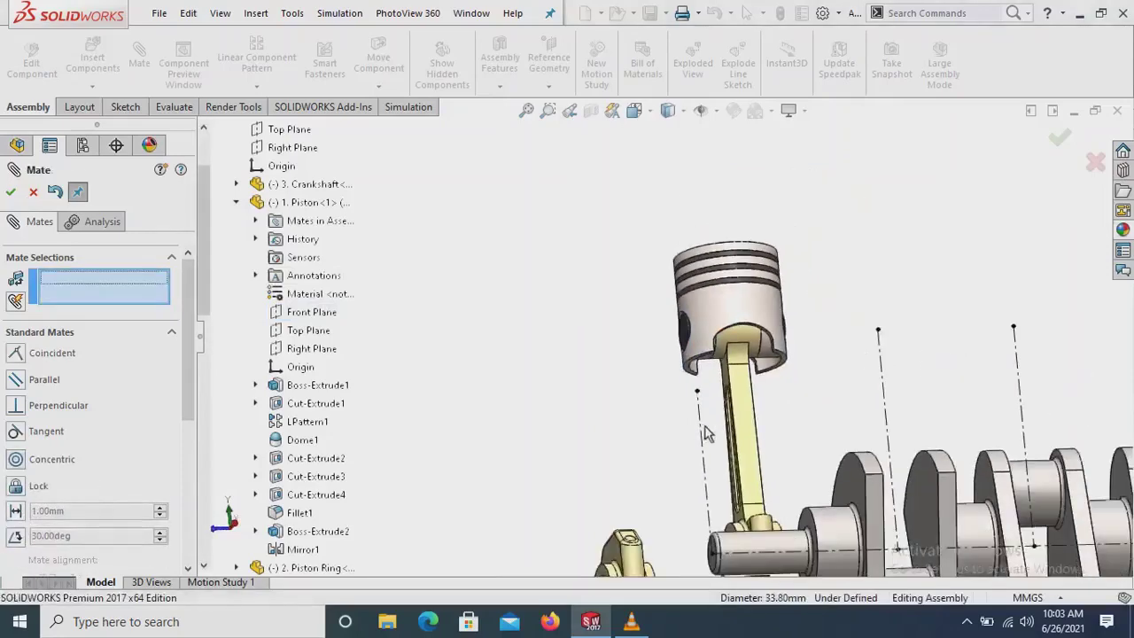
scroll(722, 449, "up", 2)
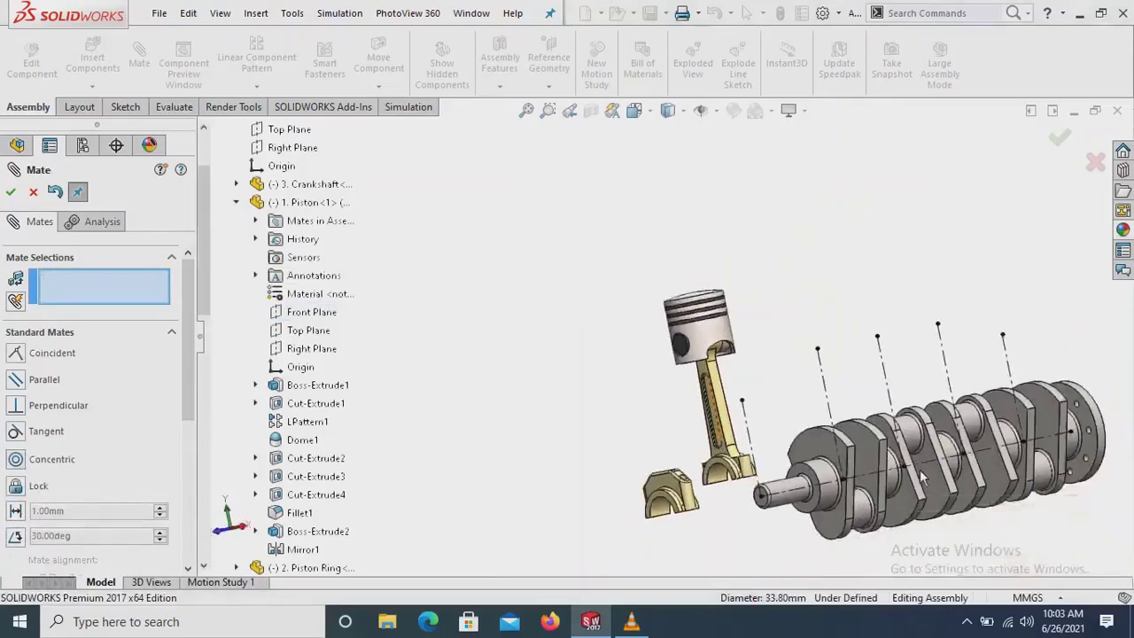
scroll(919, 478, "down", 2)
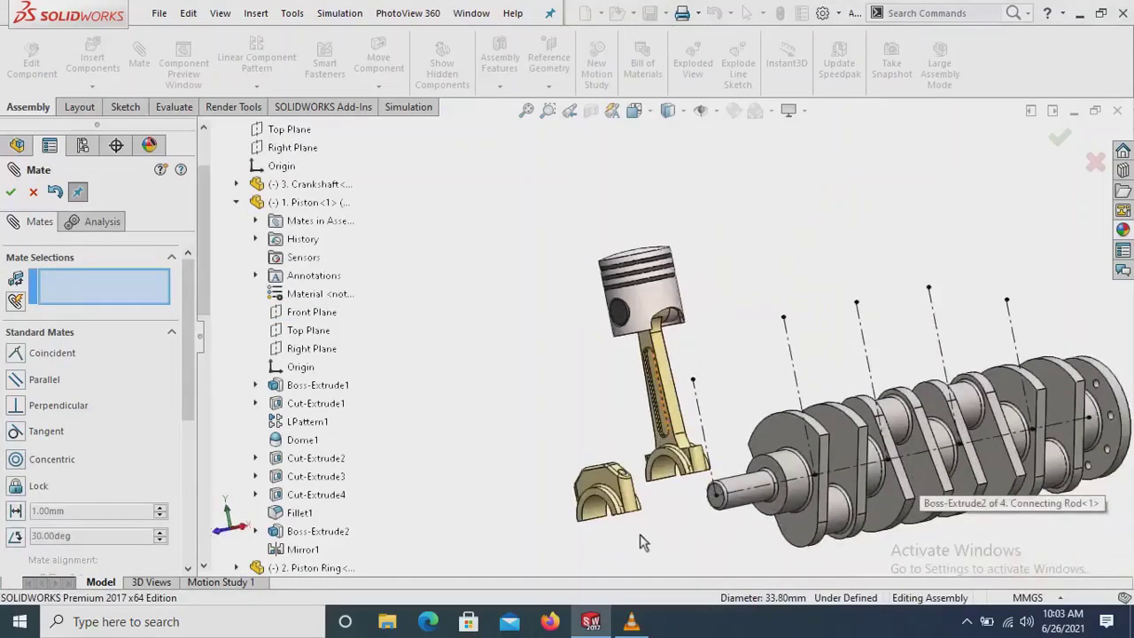
scroll(641, 540, "down", 1)
scroll(656, 505, "down", 1)
scroll(759, 417, "down", 1)
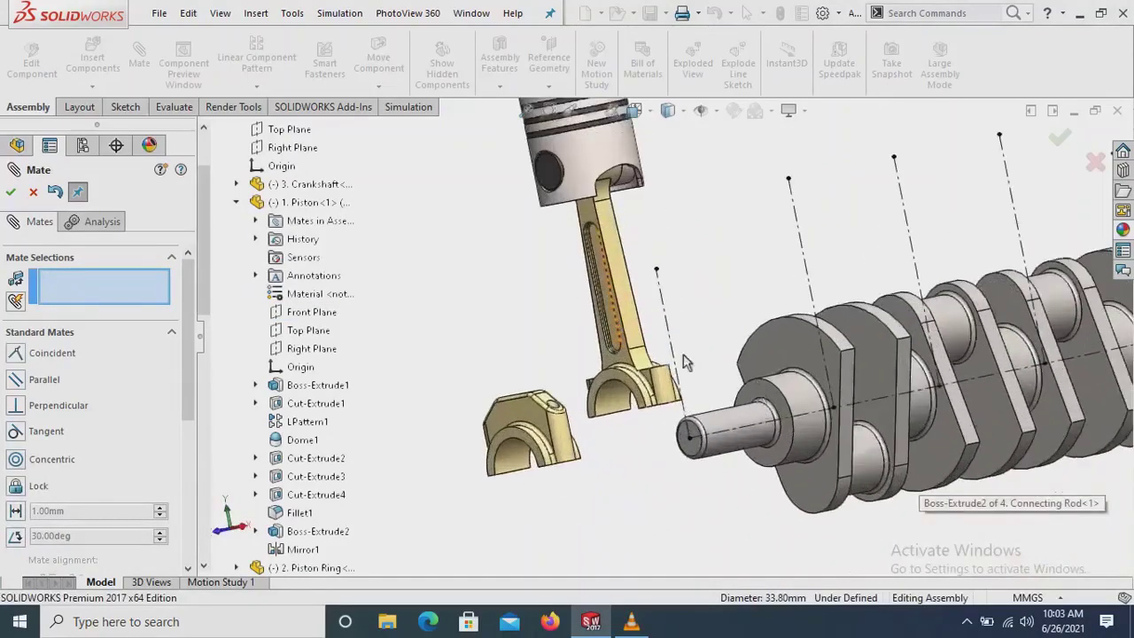
- Close Mate and rotate the rod cap so its half-bore faces the rod's big end
left_click(17, 194)
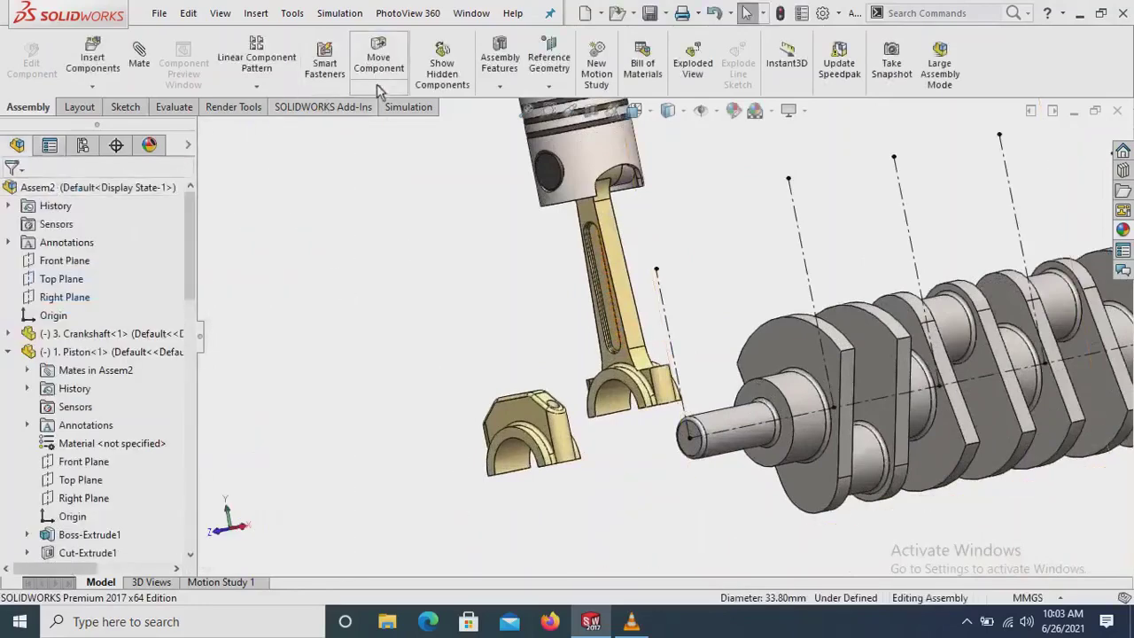
left_click(378, 85)
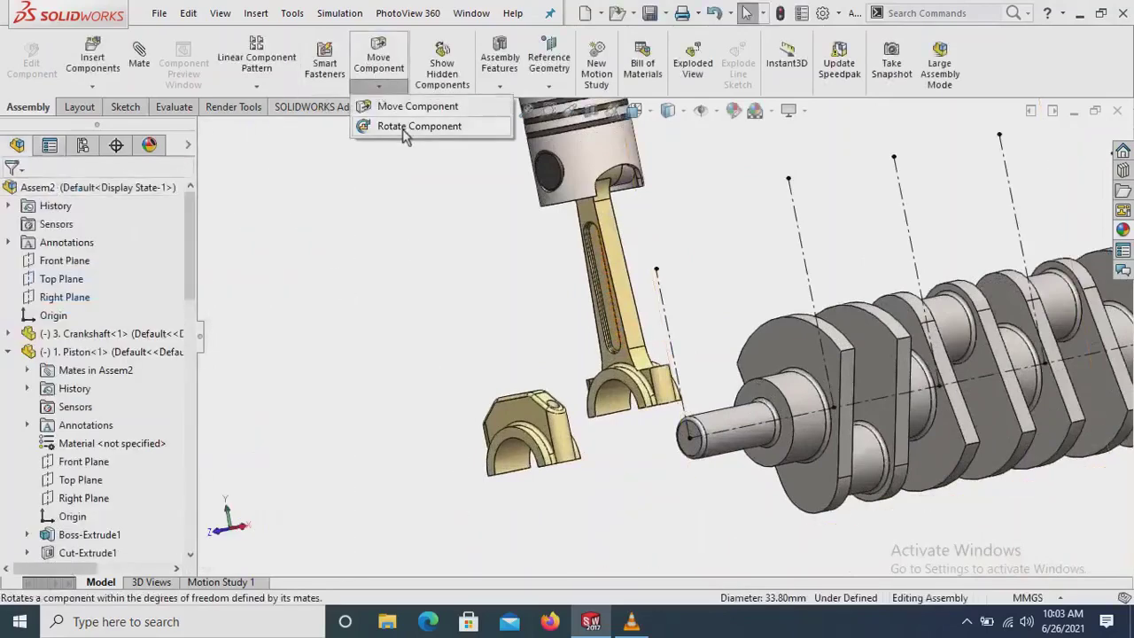
left_click(475, 130)
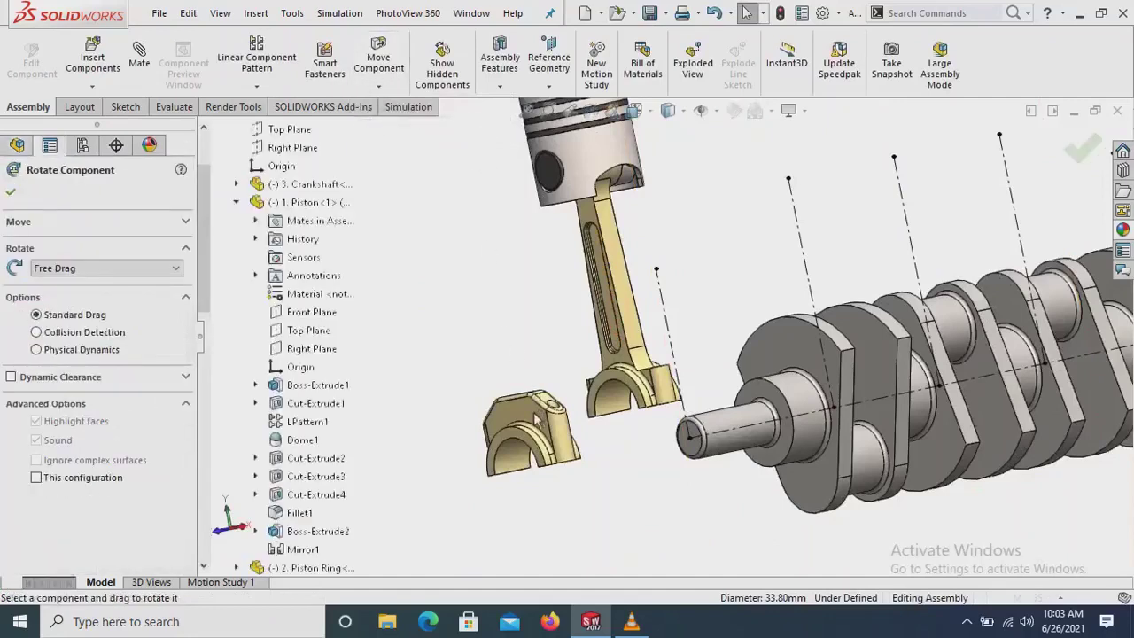
mouse_move(535, 405)
left_mouse_down()
mouse_move(476, 410)
mouse_move(475, 464)
mouse_move(531, 590)
mouse_move(602, 531)
mouse_move(701, 476)
left_mouse_up()
mouse_move(660, 354)
left_mouse_down()
mouse_move(731, 164)
mouse_move(531, 268)
mouse_move(428, 235)
left_mouse_up()
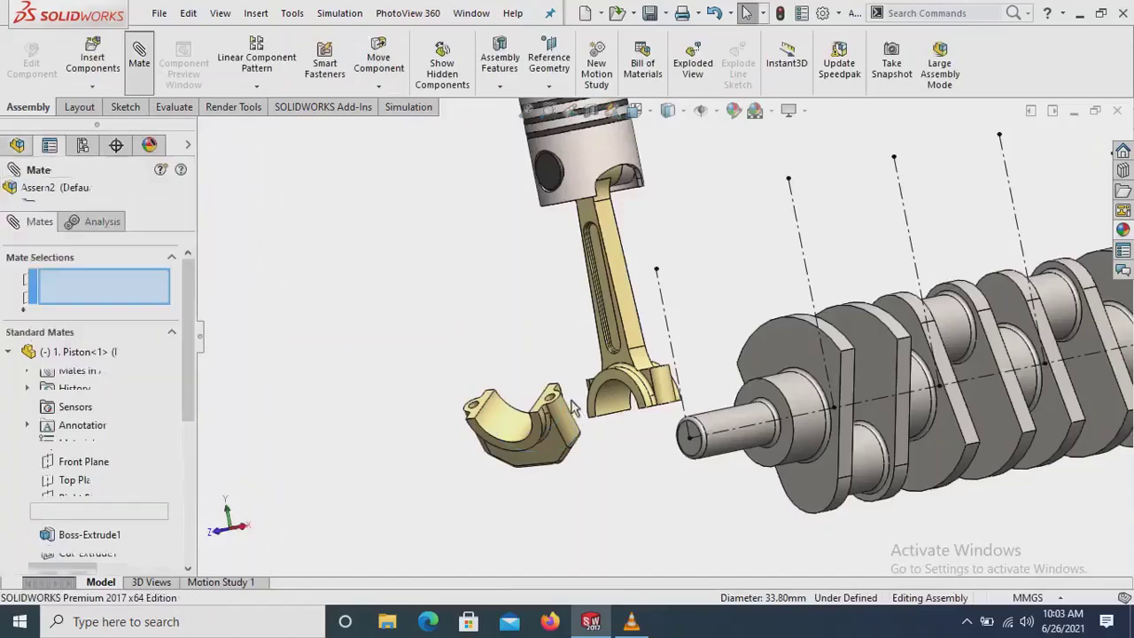
- Mate the cap's first bolt hole concentric with the rod's matching bolt hole
scroll(576, 416, "down", 2)
scroll(574, 399, "down", 2)
scroll(571, 377, "down", 2)
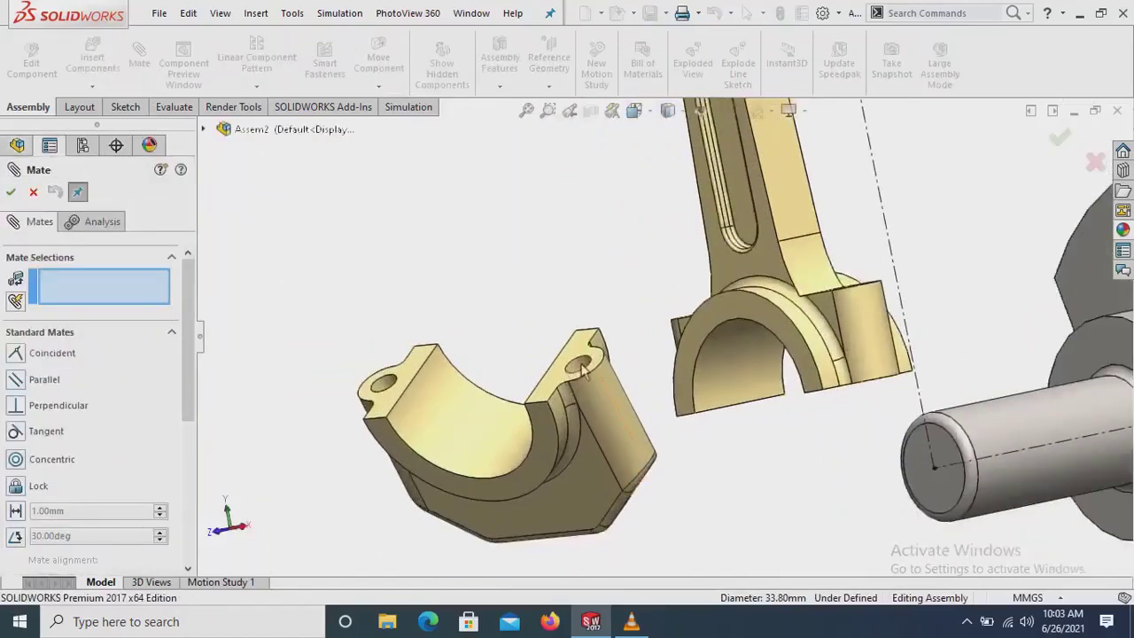
left_click(583, 372)
mouse_move(815, 368)
middle_mouse_down()
mouse_move(811, 355)
mouse_move(850, 372)
middle_mouse_up()
left_click(875, 389)
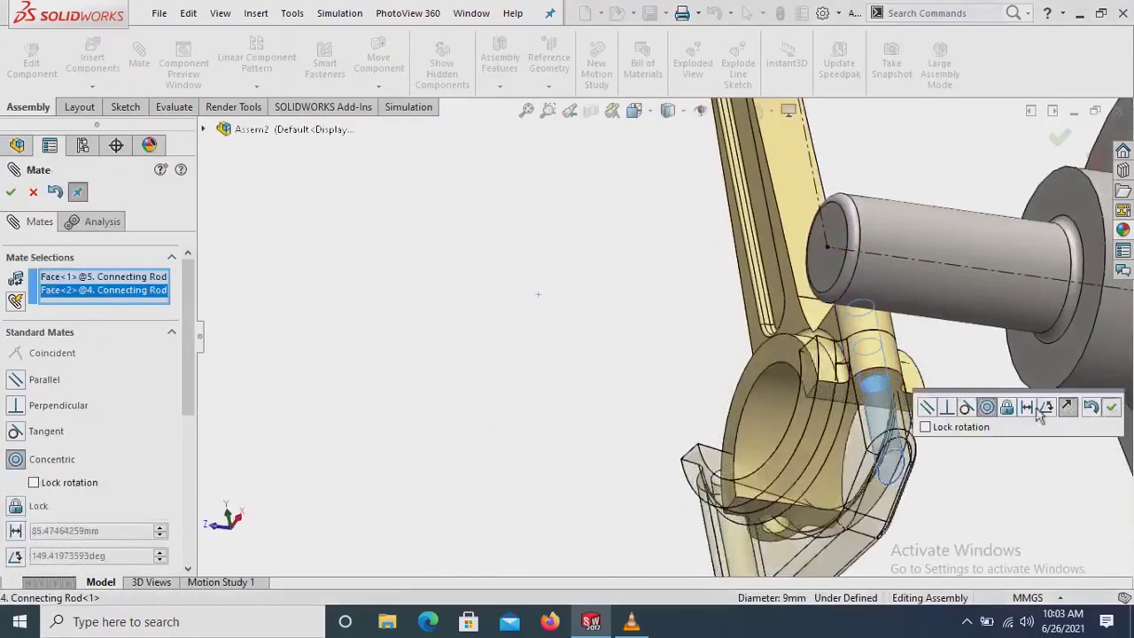
left_click(1110, 406)
- Mate the second pair of rod and cap bolt holes concentric
middle_click_drag(822, 475, 763, 455)
left_click(808, 510)
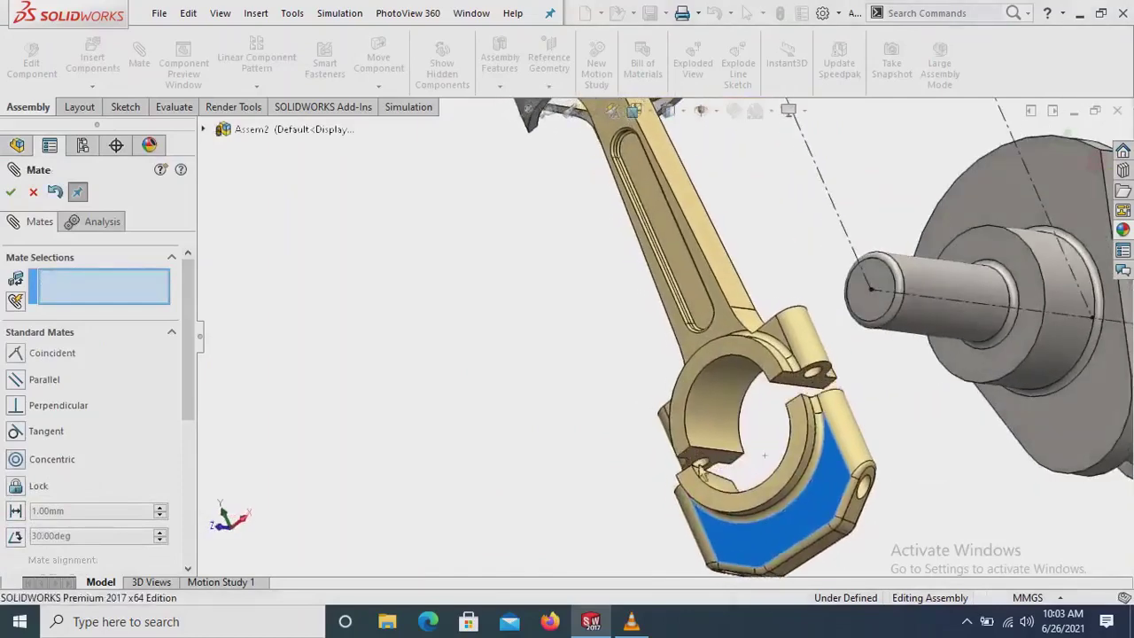
scroll(763, 455, "down", 3)
scroll(733, 442, "down", 2)
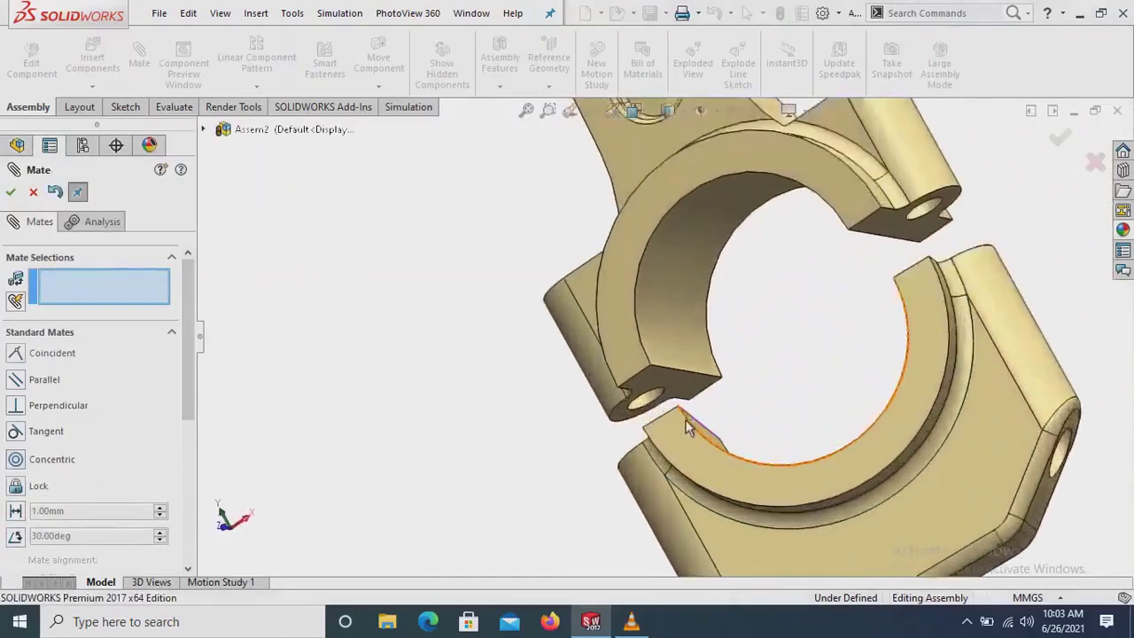
scroll(687, 427, "down", 3)
left_click(620, 372)
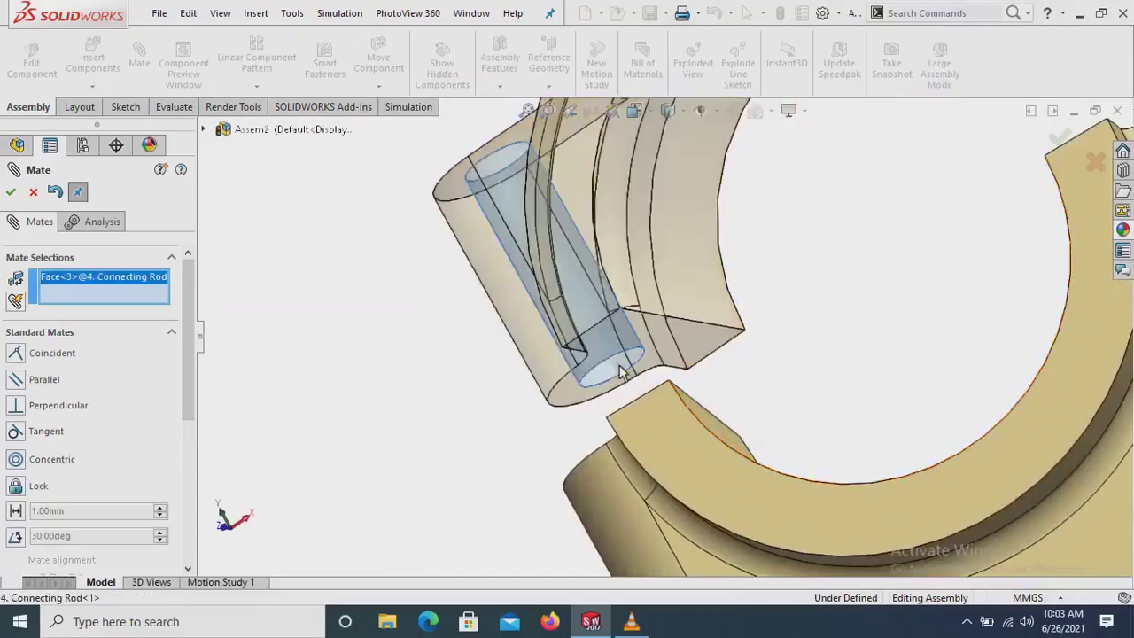
middle_click_drag(620, 372, 735, 469)
left_click(760, 498)
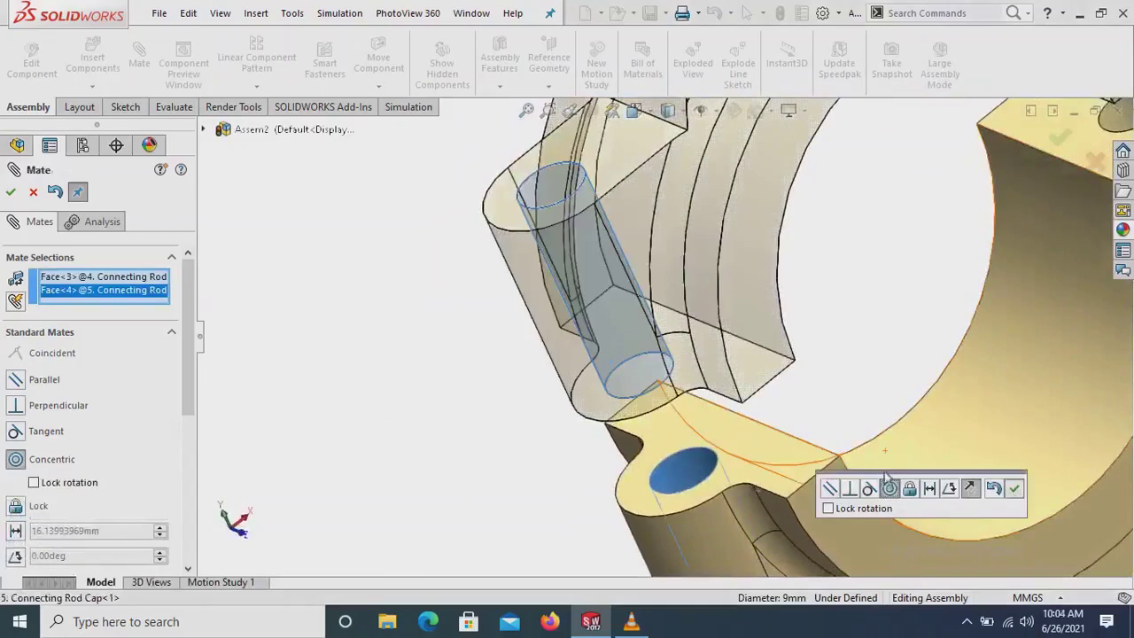
left_click(889, 485)
- Make the cap's flat face coincident with the rod's big-end face
left_click(787, 459)
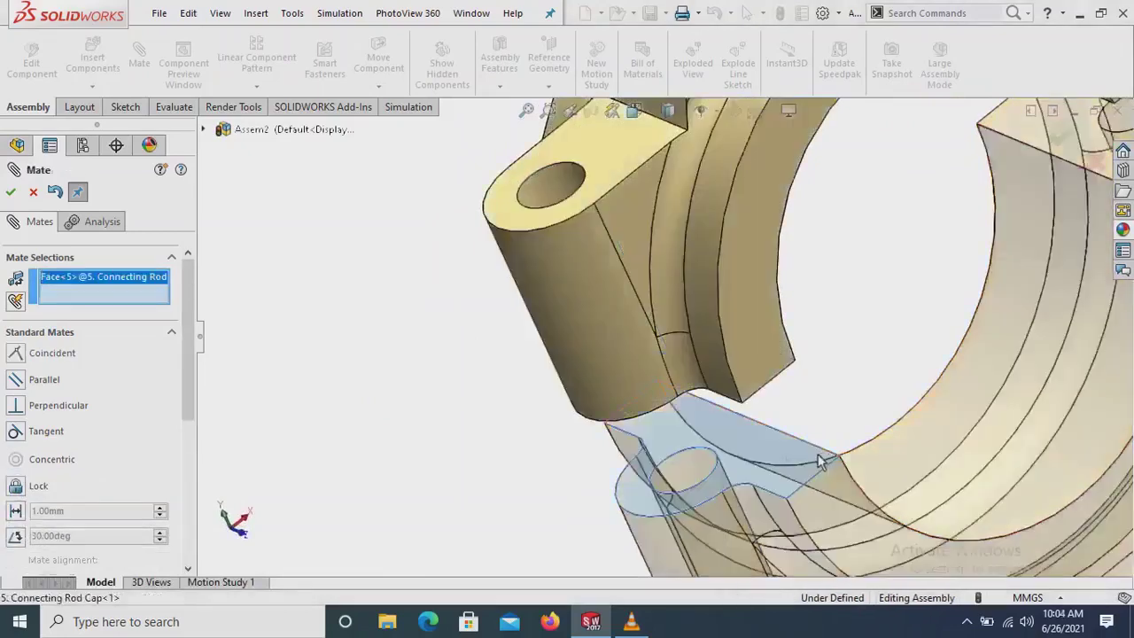
middle_click_drag(820, 461, 764, 383)
left_click(762, 376)
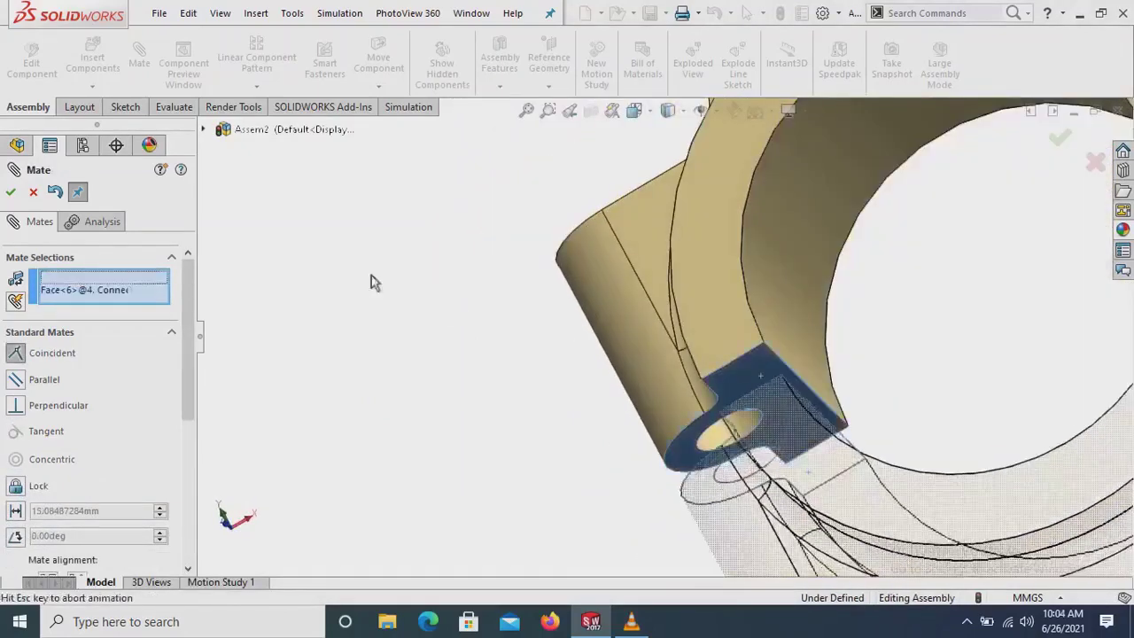
left_click(784, 301)
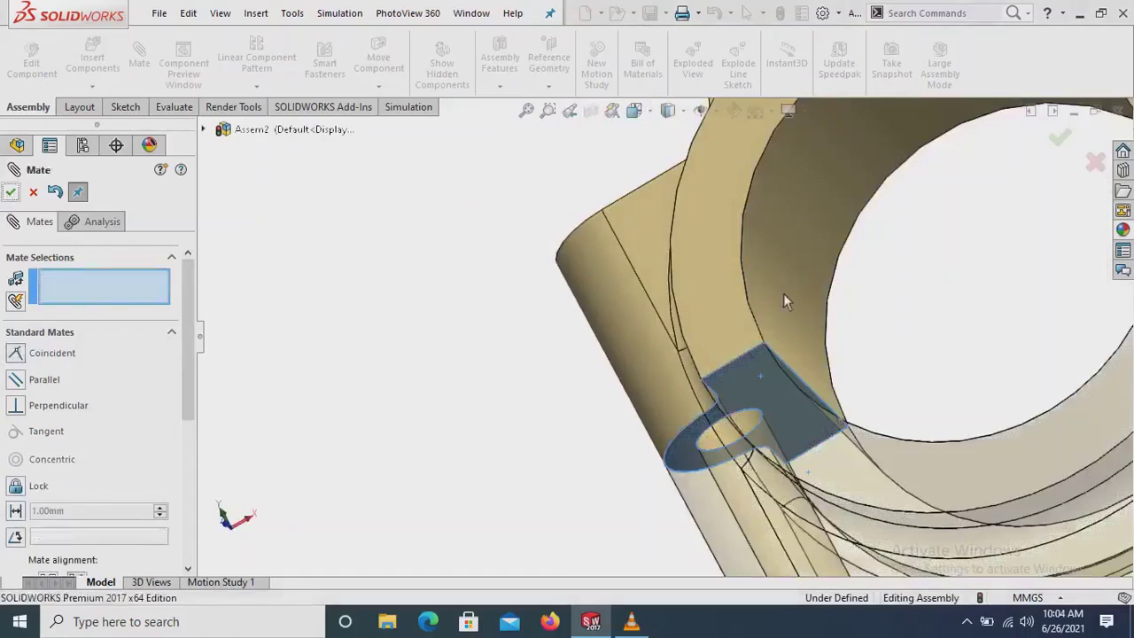
scroll(910, 230, "up", 5)
scroll(910, 230, "down", 2)
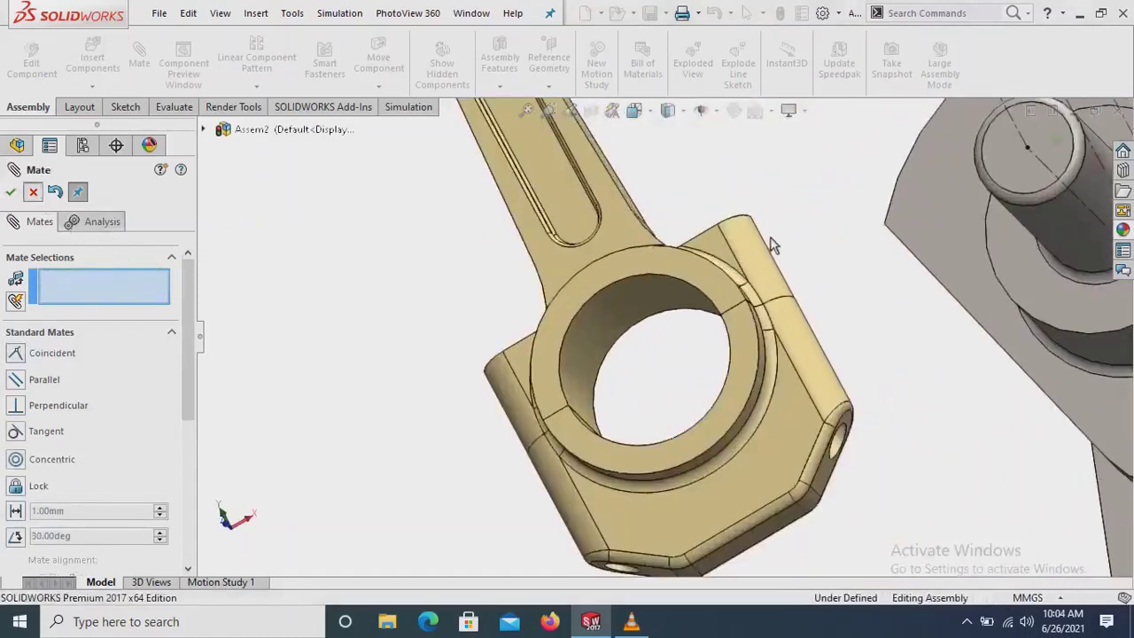
- Close Mate, zoom out to frame piston, rod and crankshaft, and start a new mate
key("Escape")
scroll(770, 245, "up", 6)
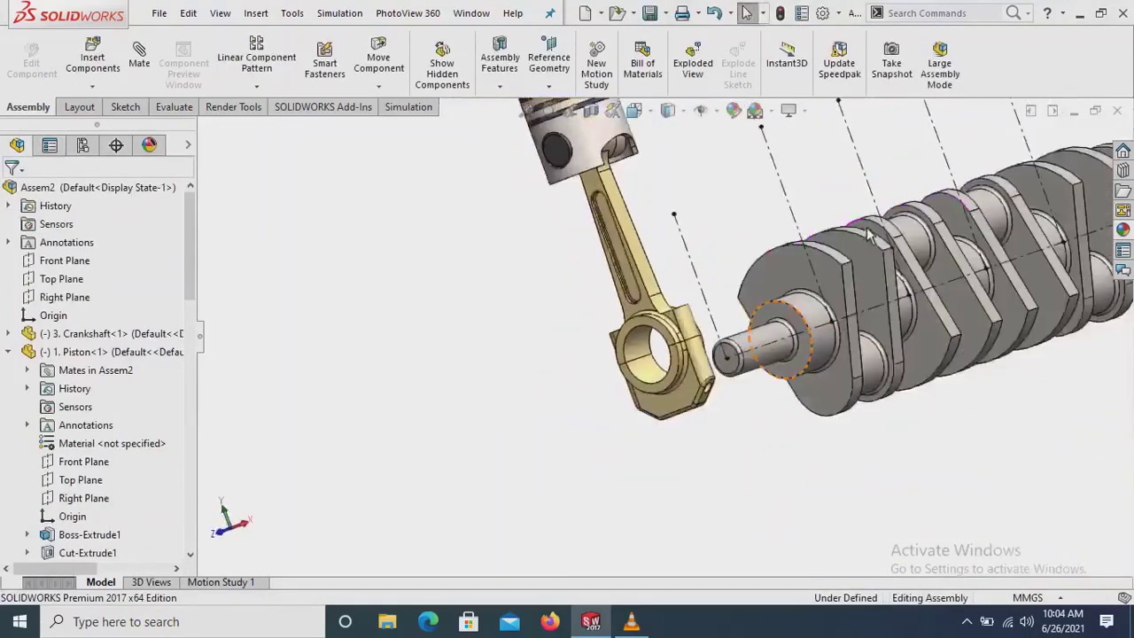
middle_click_drag(869, 234, 870, 301)
scroll(871, 301, "down", 2)
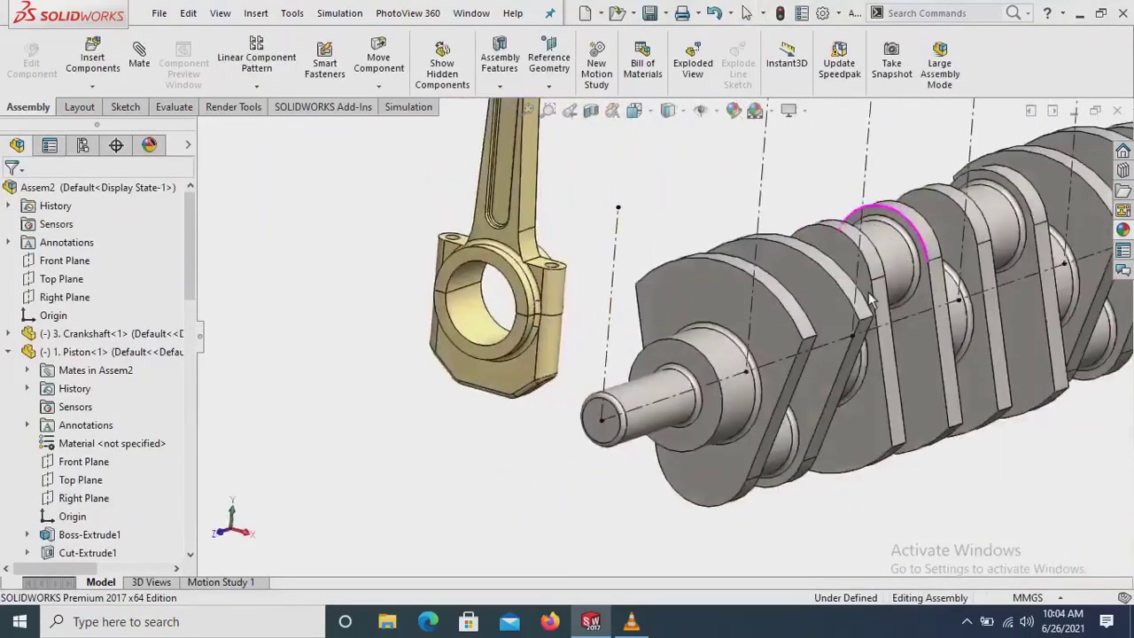
scroll(824, 208, "up", 2)
scroll(820, 208, "down", 1)
scroll(624, 181, "up", 1)
scroll(589, 188, "down", 2)
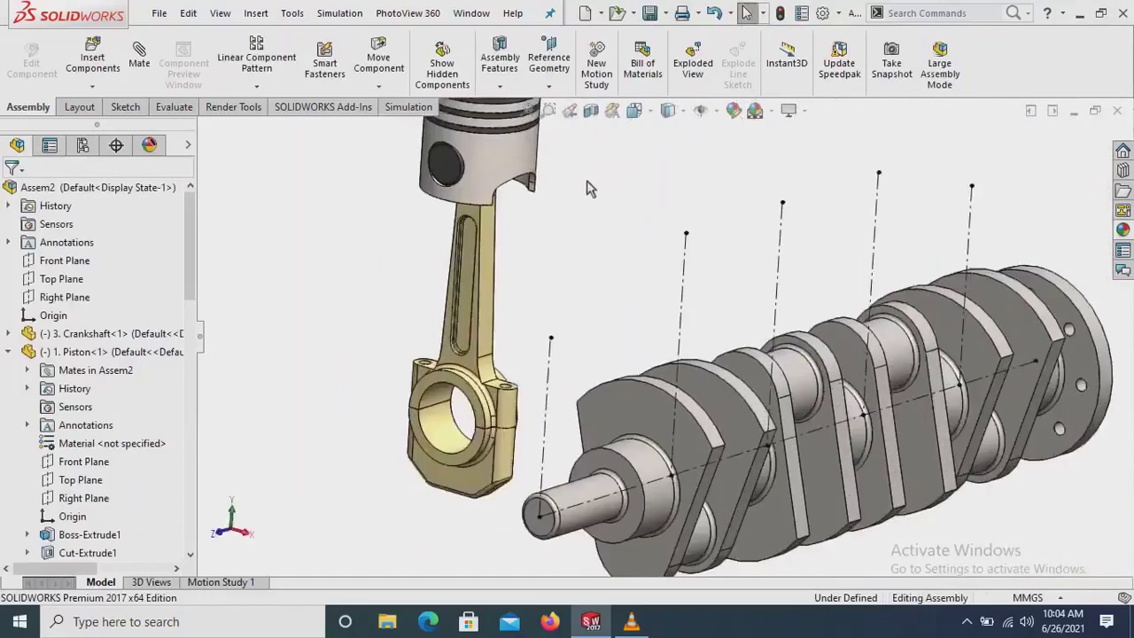
scroll(642, 296, "up", 1)
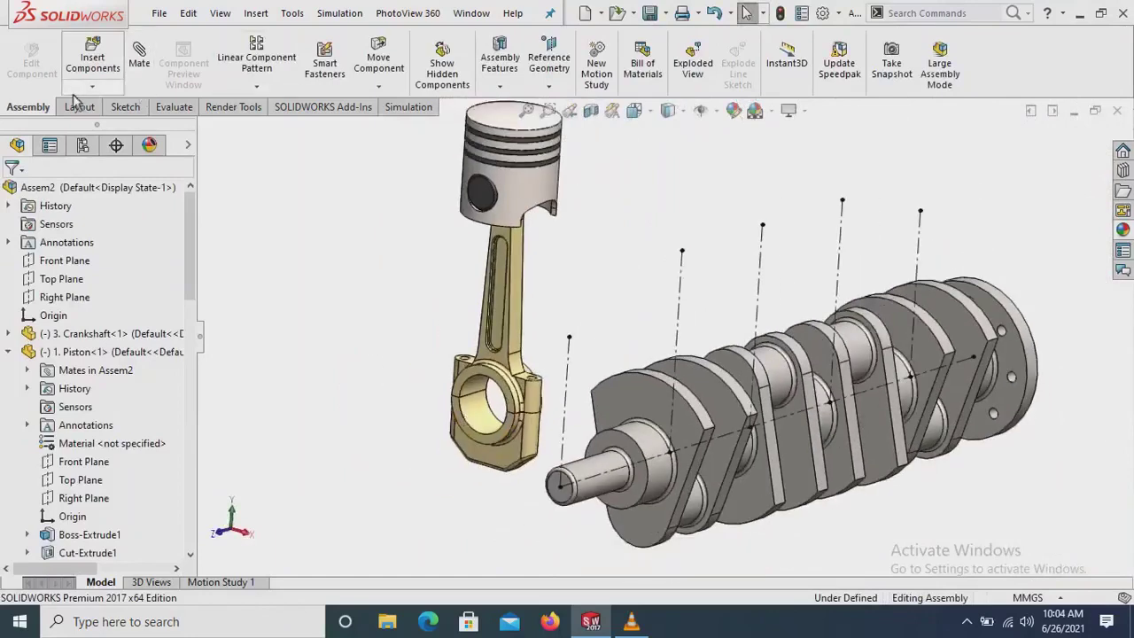
left_click(140, 73)
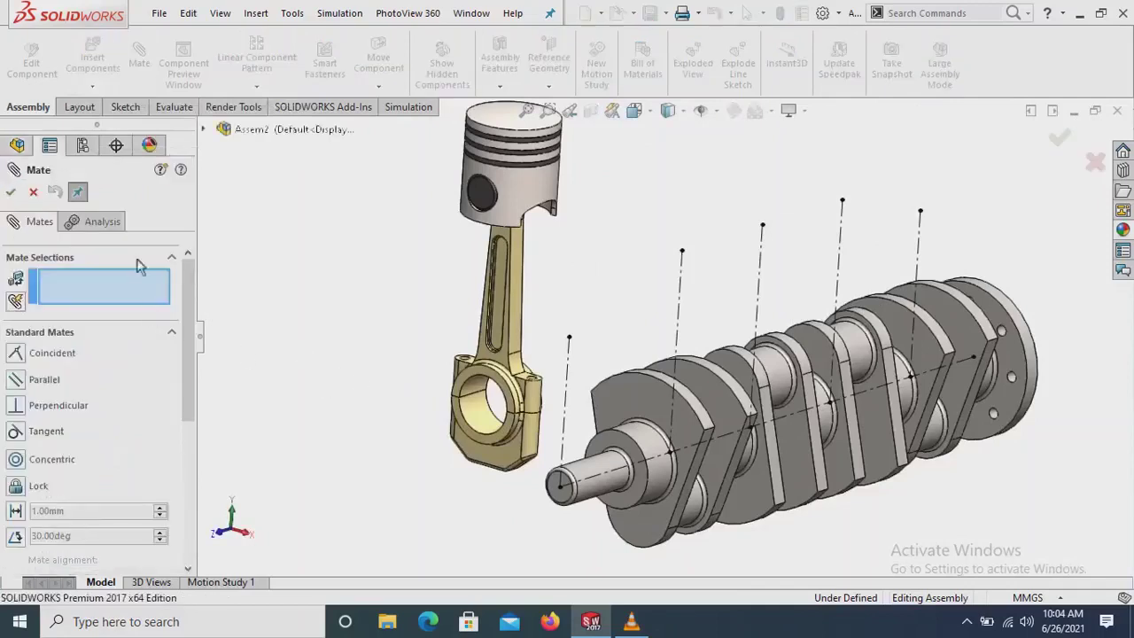
- Choose the Width advanced mate and select both side faces of the connecting rod
left_click(172, 335)
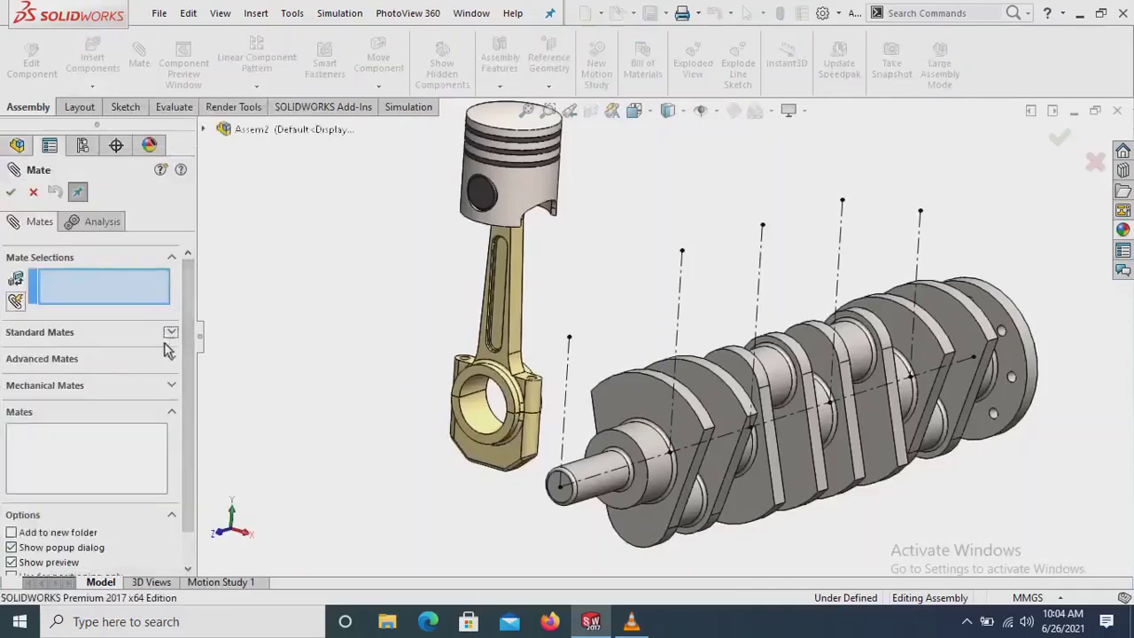
left_click(172, 361)
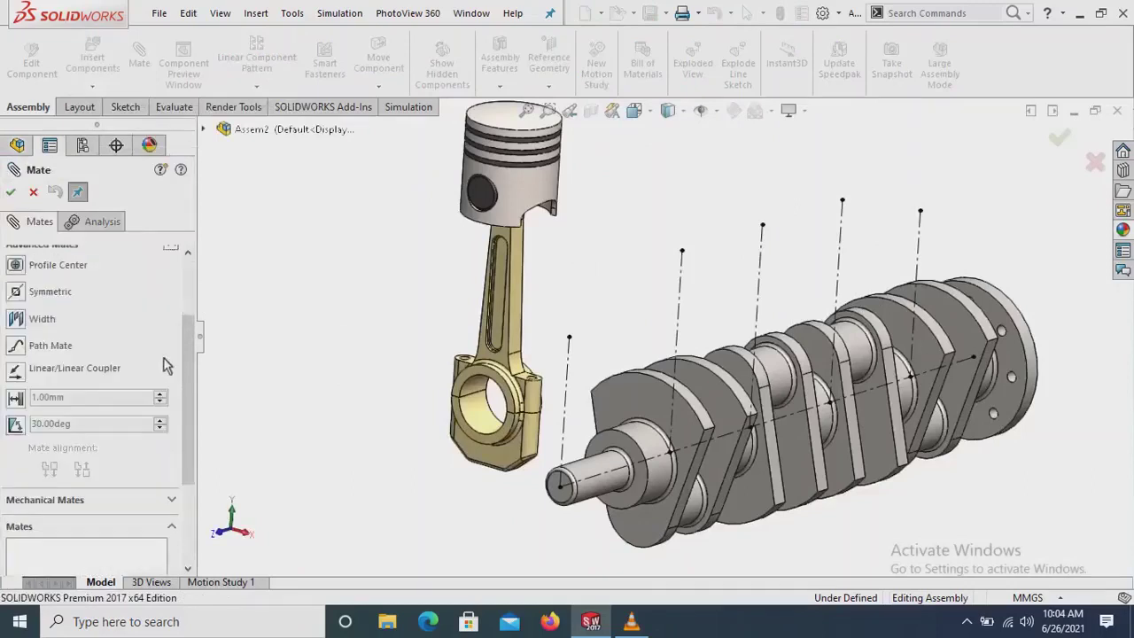
left_click(16, 319)
scroll(509, 363, "down", 2)
scroll(530, 352, "down", 2)
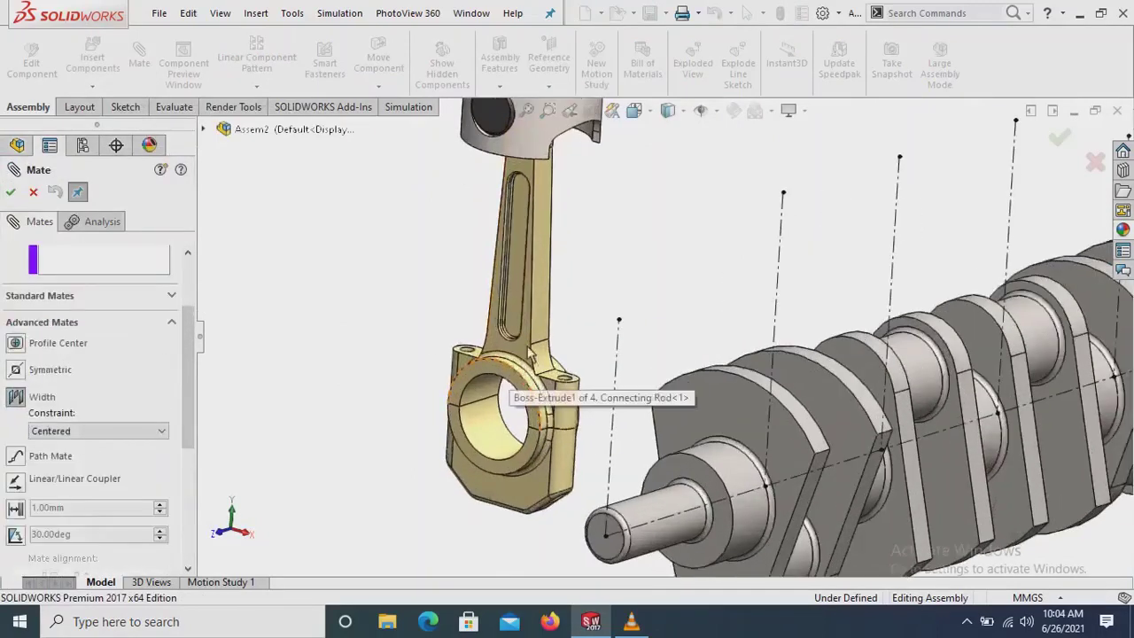
left_click(590, 326)
middle_click_drag(590, 324, 534, 305)
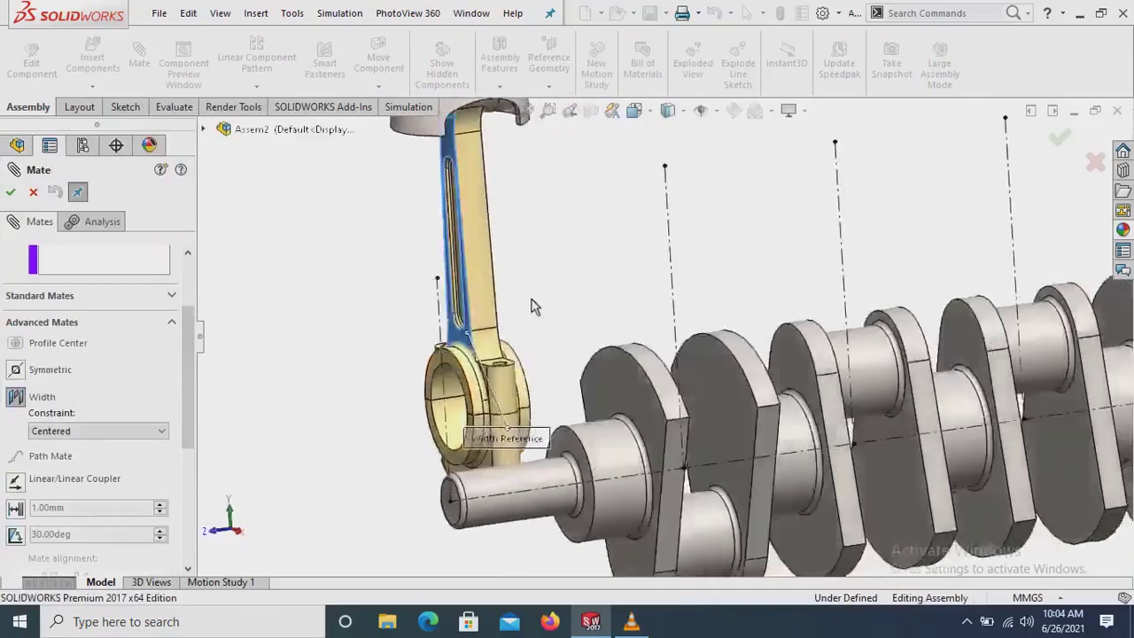
scroll(532, 309, "down", 1)
scroll(558, 324, "down", 3)
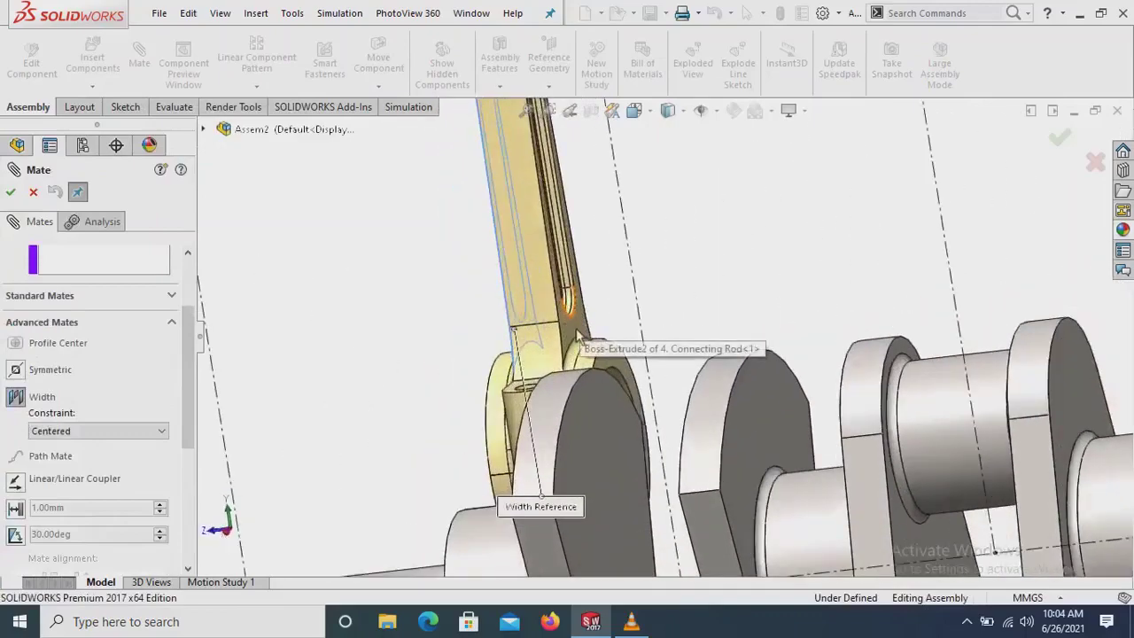
left_click(574, 333)
- Pick the first pair of crank web faces as tab references and confirm Width1
scroll(325, 373, "up", 2)
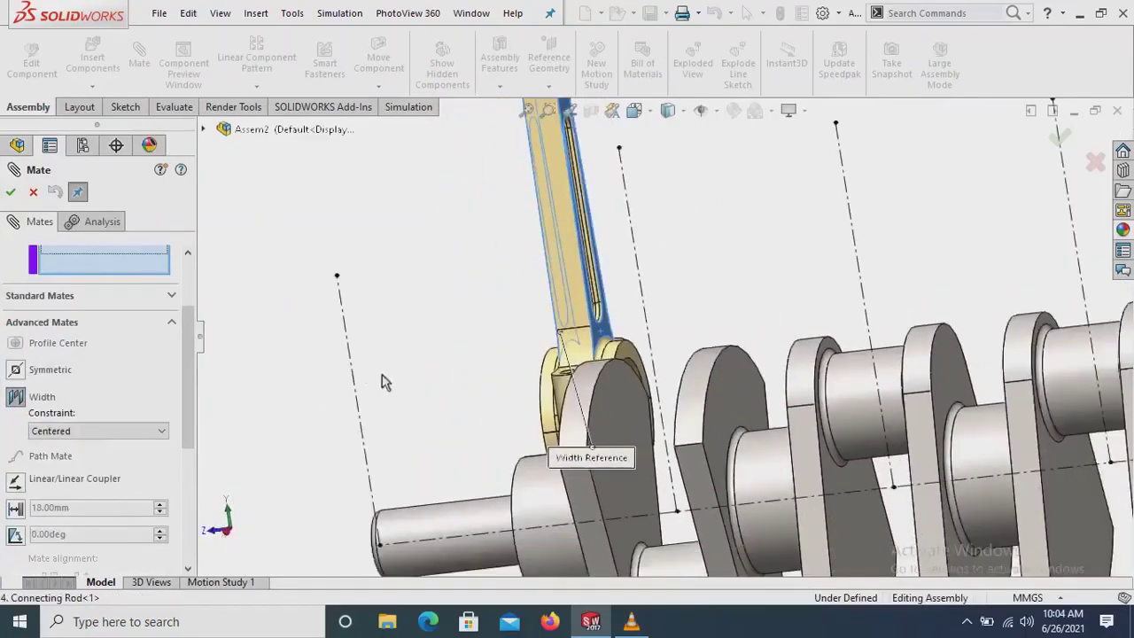
middle_click_drag(450, 382, 747, 473)
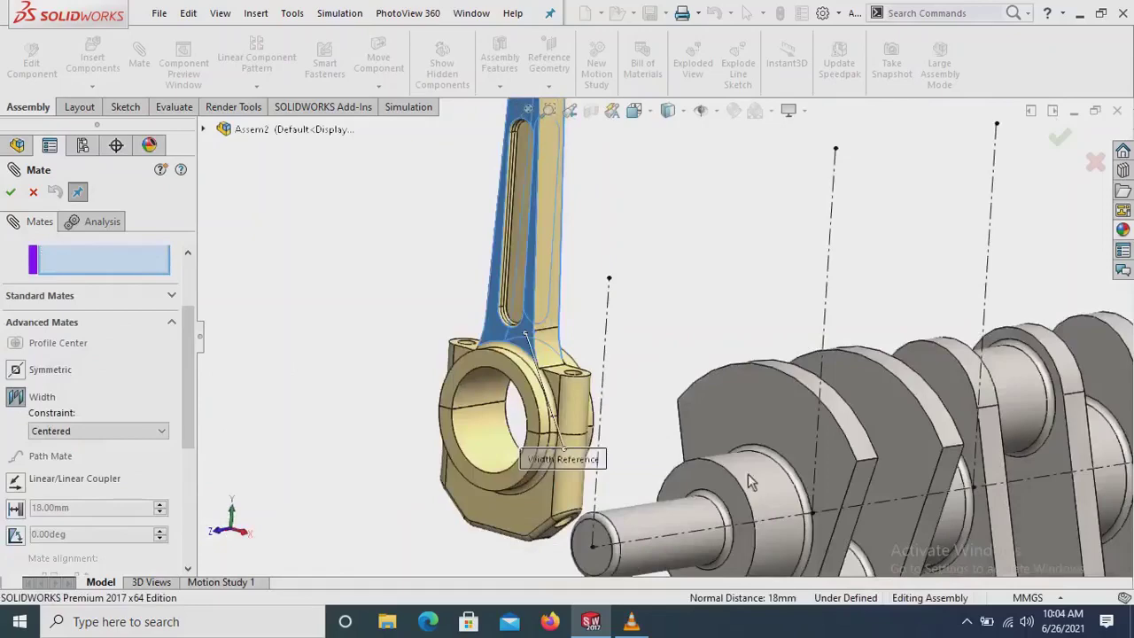
left_click(895, 434)
scroll(890, 439, "up", 1)
middle_click_drag(890, 439, 811, 442)
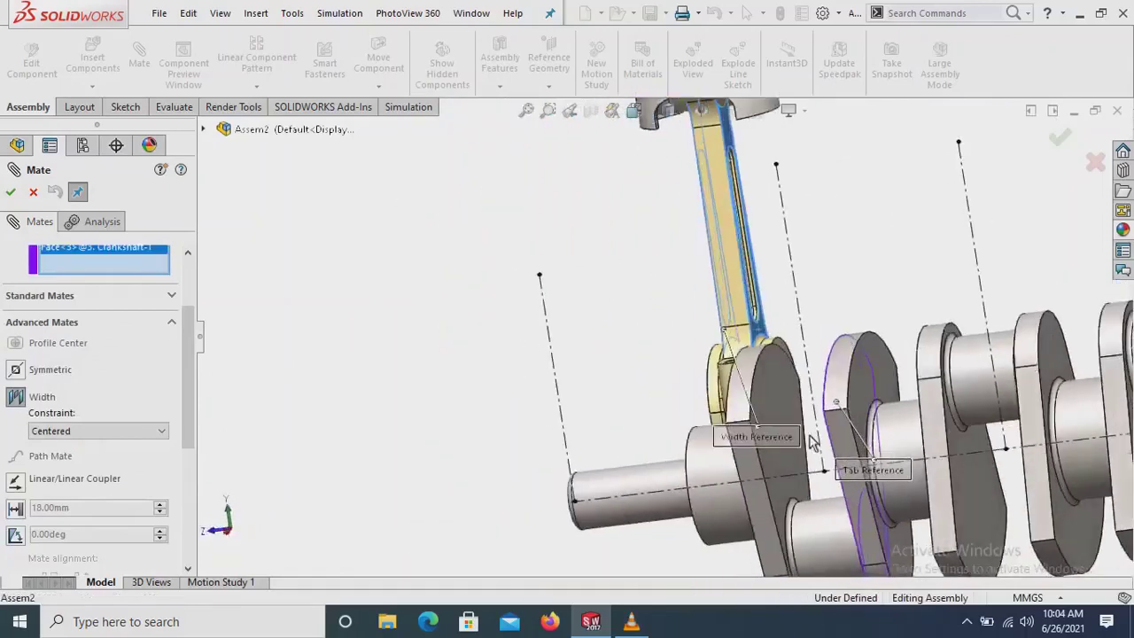
left_click(779, 409)
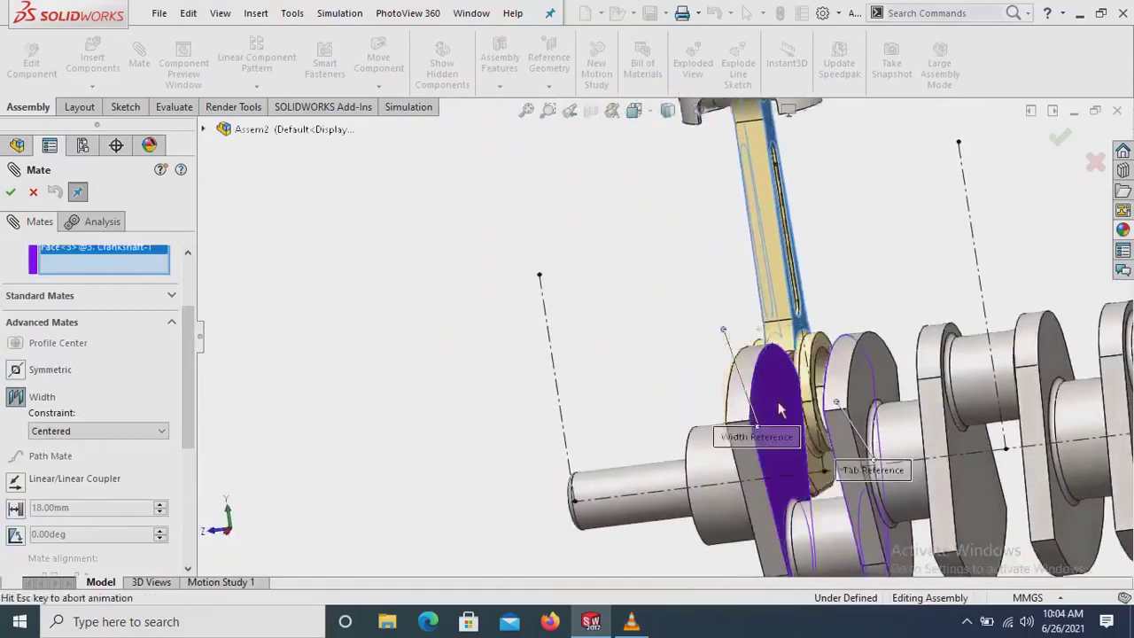
left_click(892, 401)
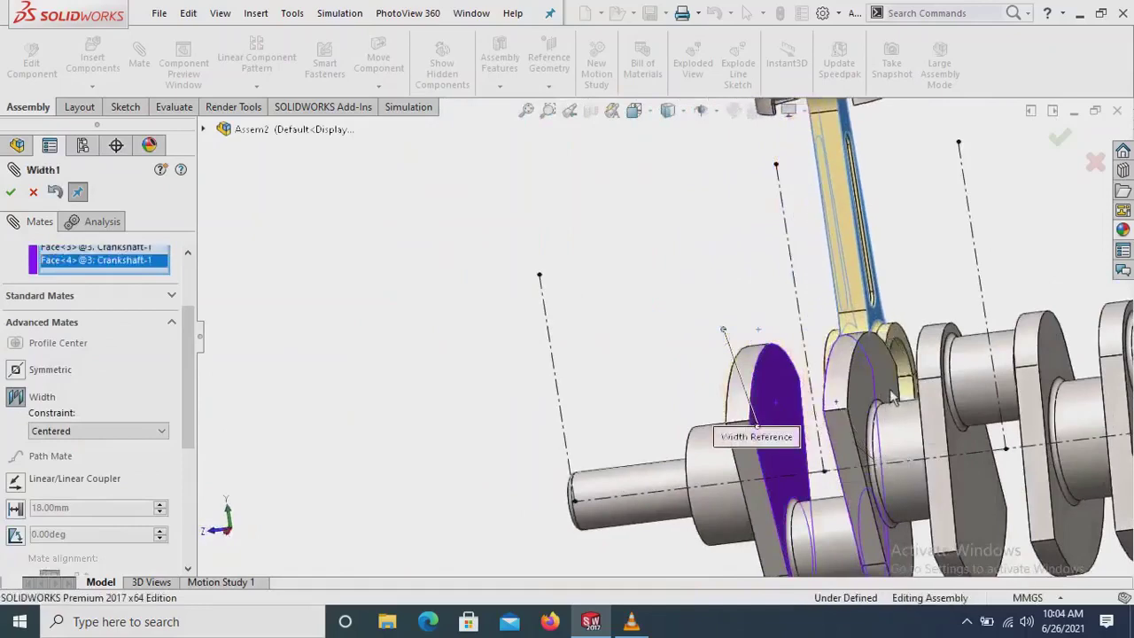
scroll(892, 400, "down", 2)
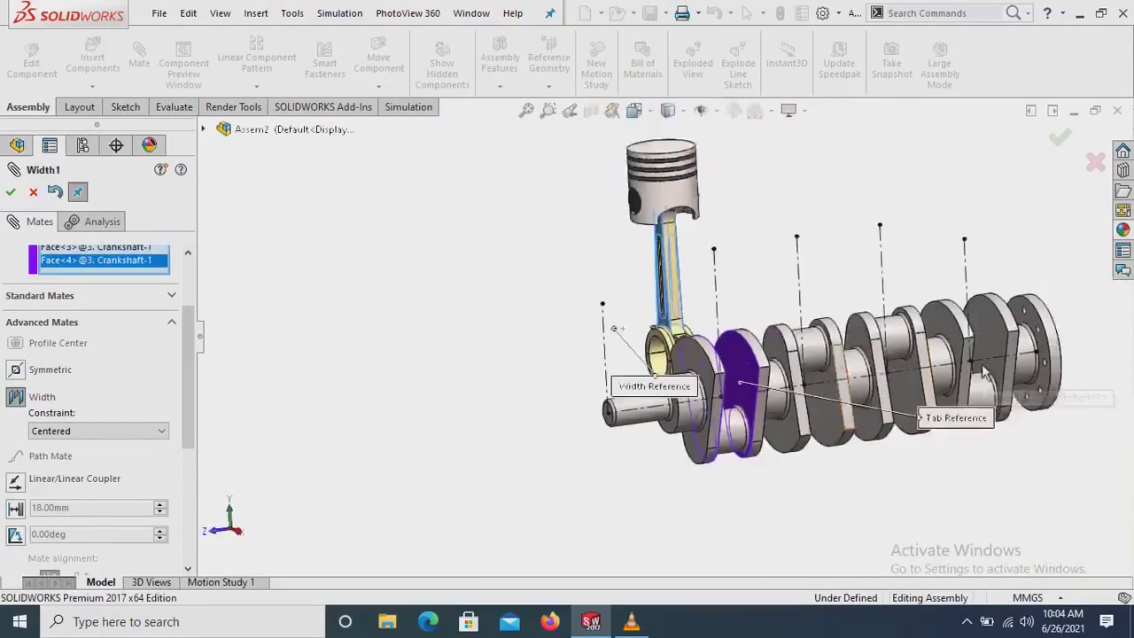
middle_click_drag(939, 387, 567, 272, "ctrl")
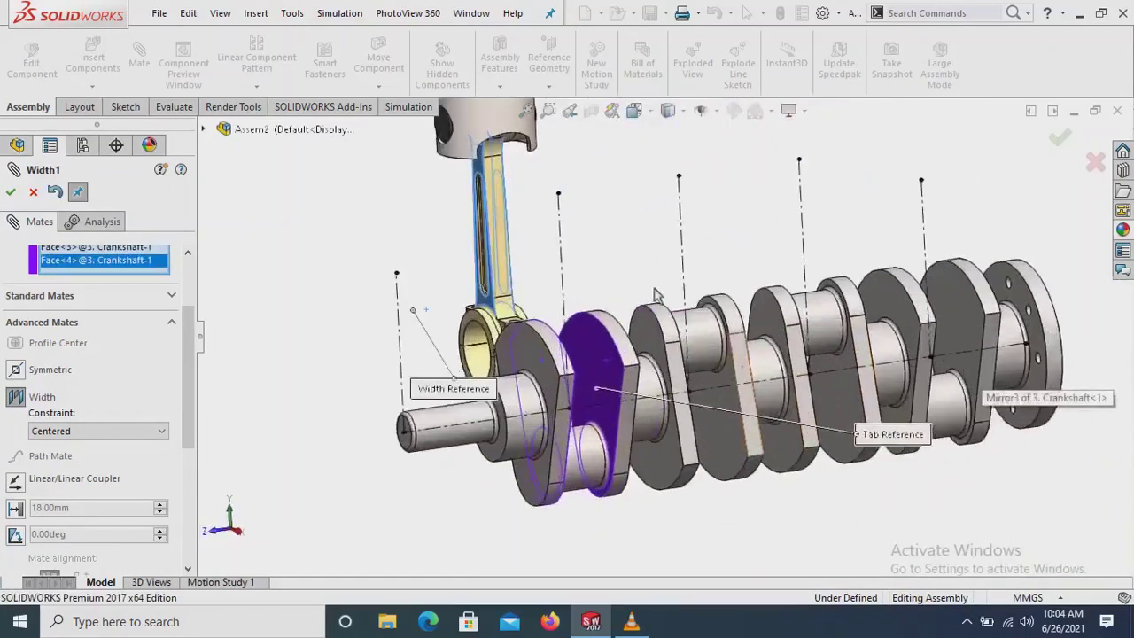
left_click(11, 192)
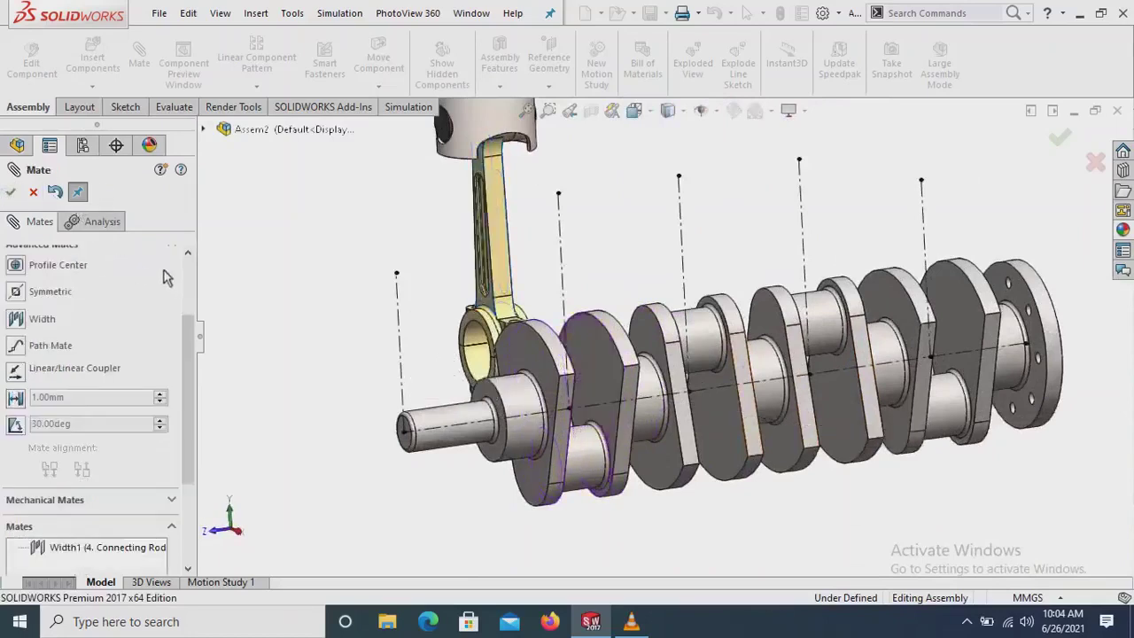
scroll(166, 278, "up", 3)
- Add Concentric9 between the rod cap's bore and the first crankpin surface
left_click(174, 331)
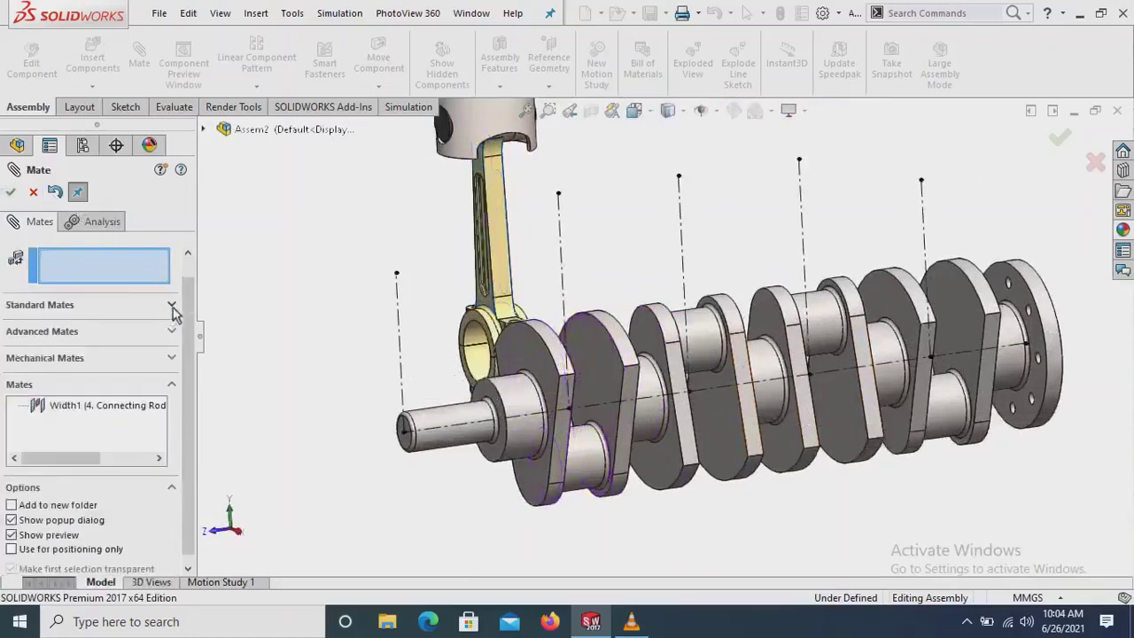
left_click(171, 312)
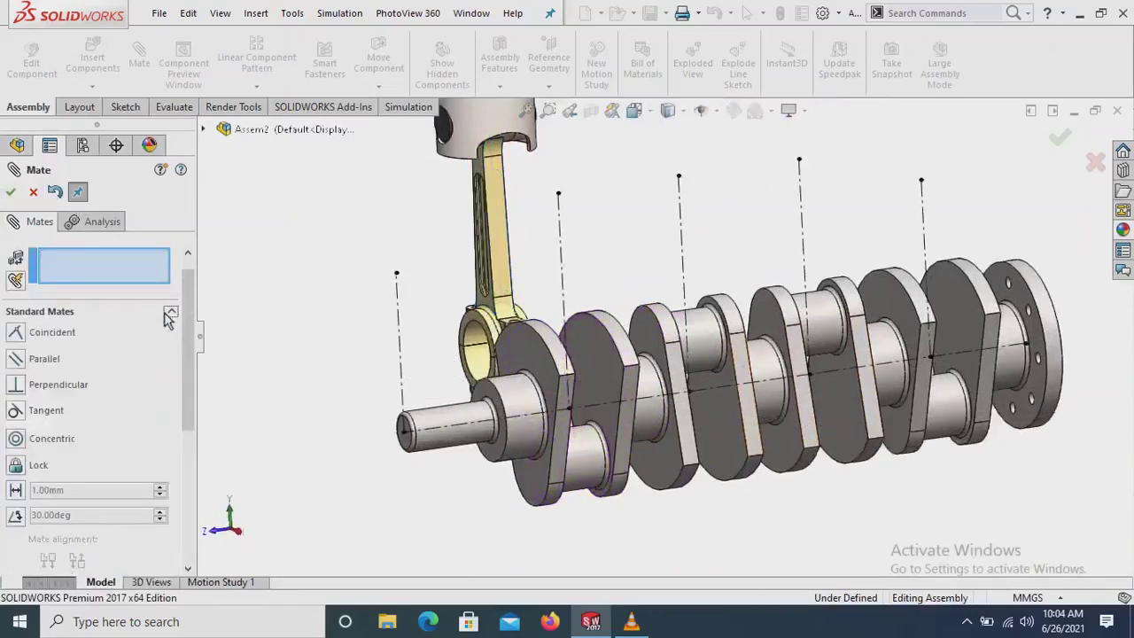
left_click(16, 440)
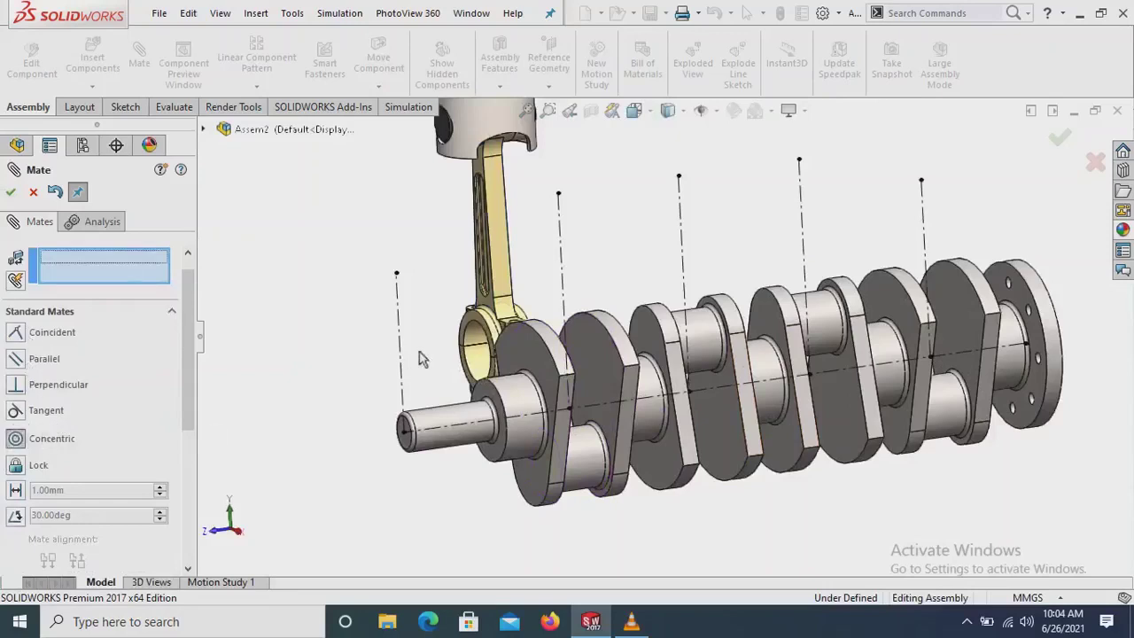
left_click(478, 358)
left_click(586, 461)
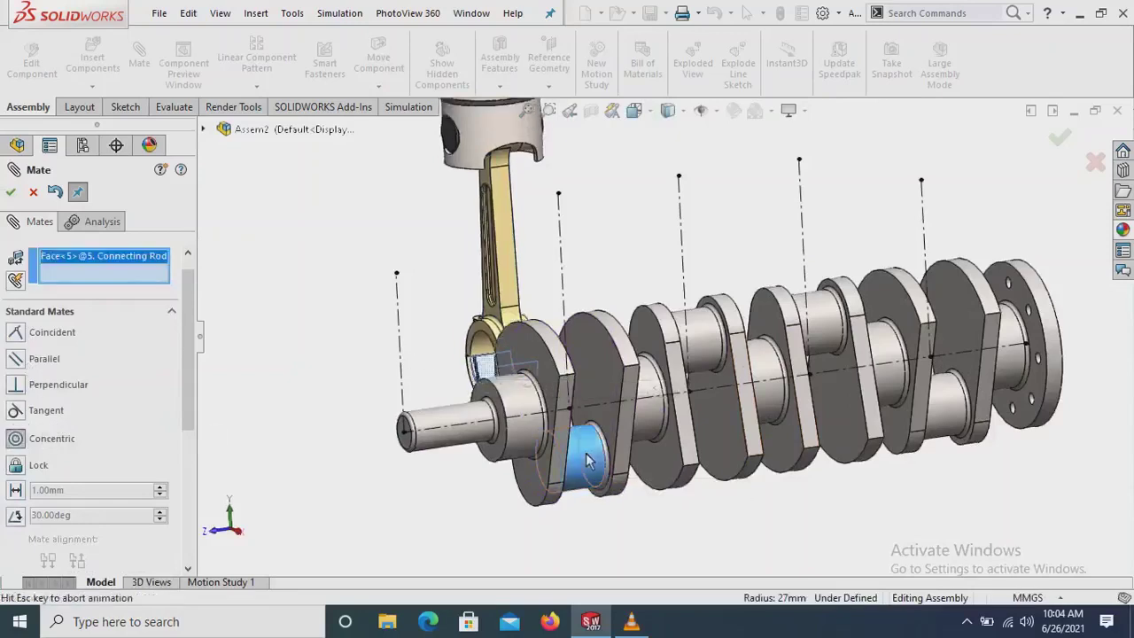
left_click(617, 460)
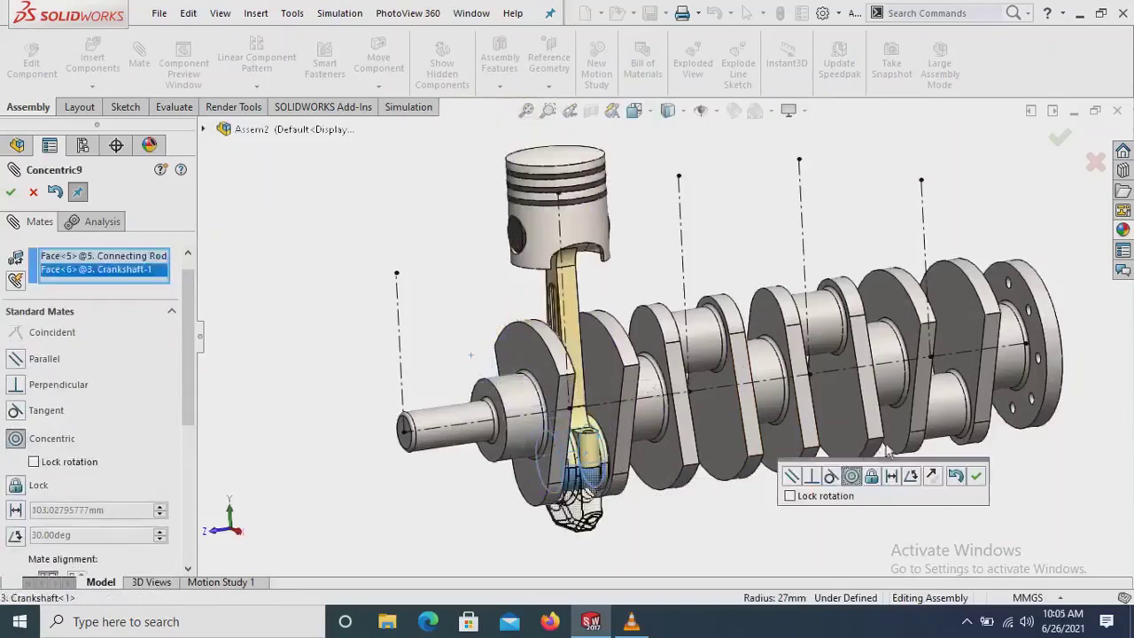
left_click(980, 477)
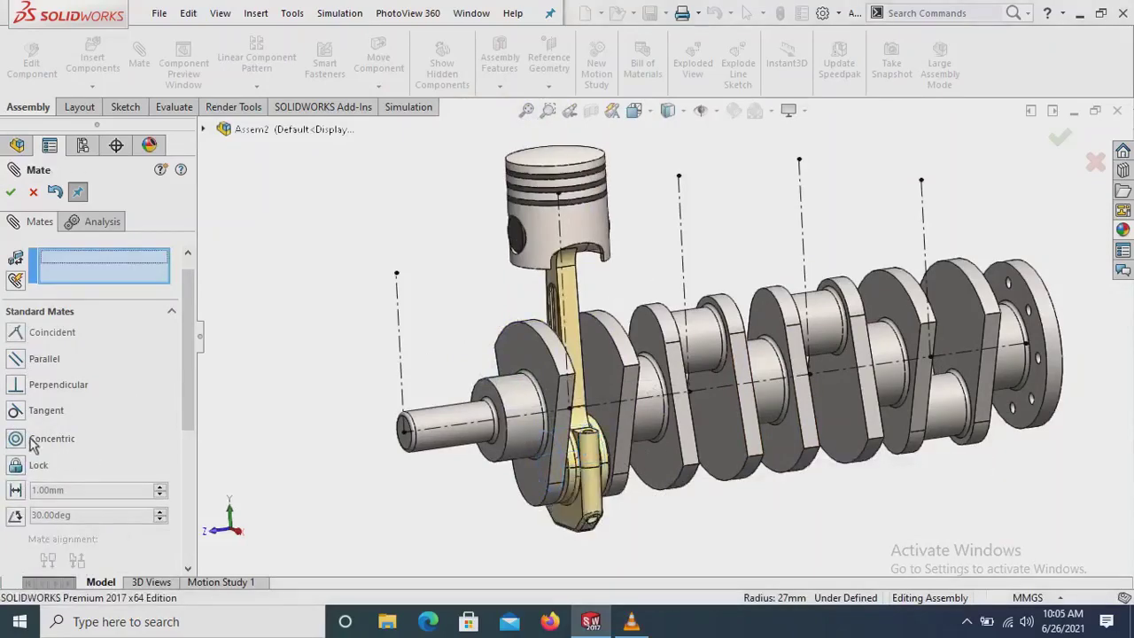
- Mate the piston's pin hole concentric with sketch line Line3@Sketch1 above the crankpin
scroll(518, 232, "down", 4)
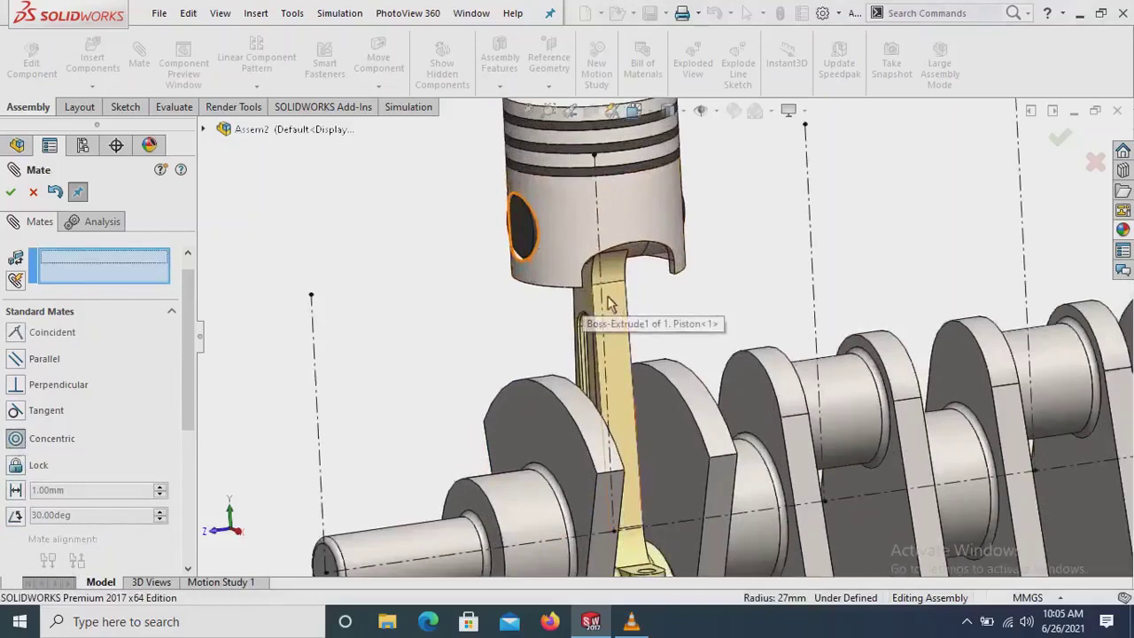
left_click(627, 215)
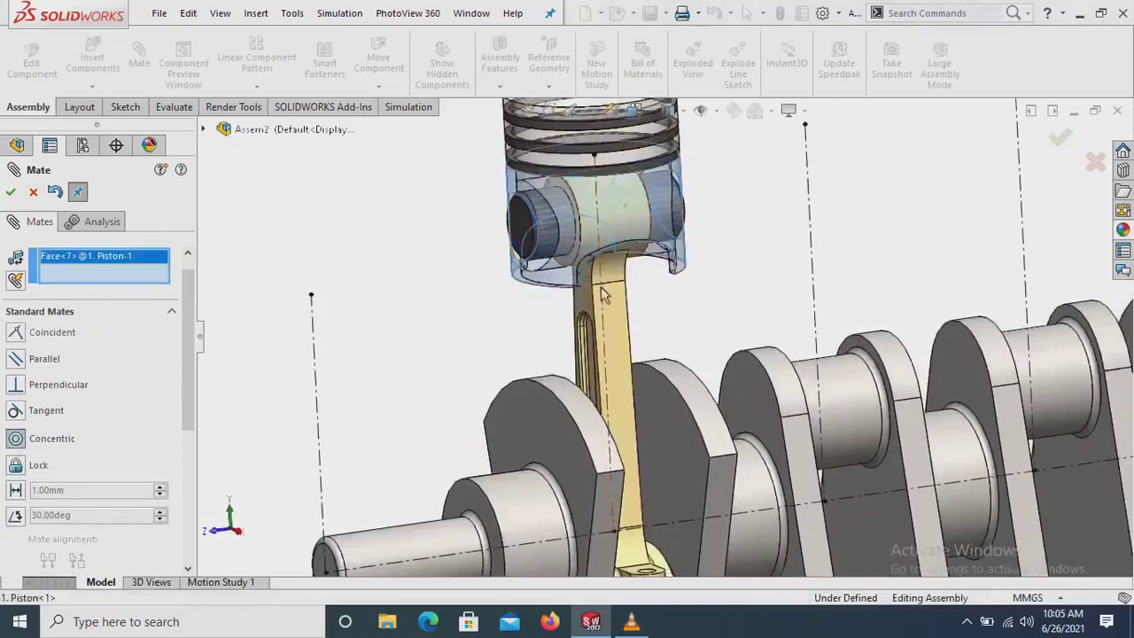
left_click(601, 284)
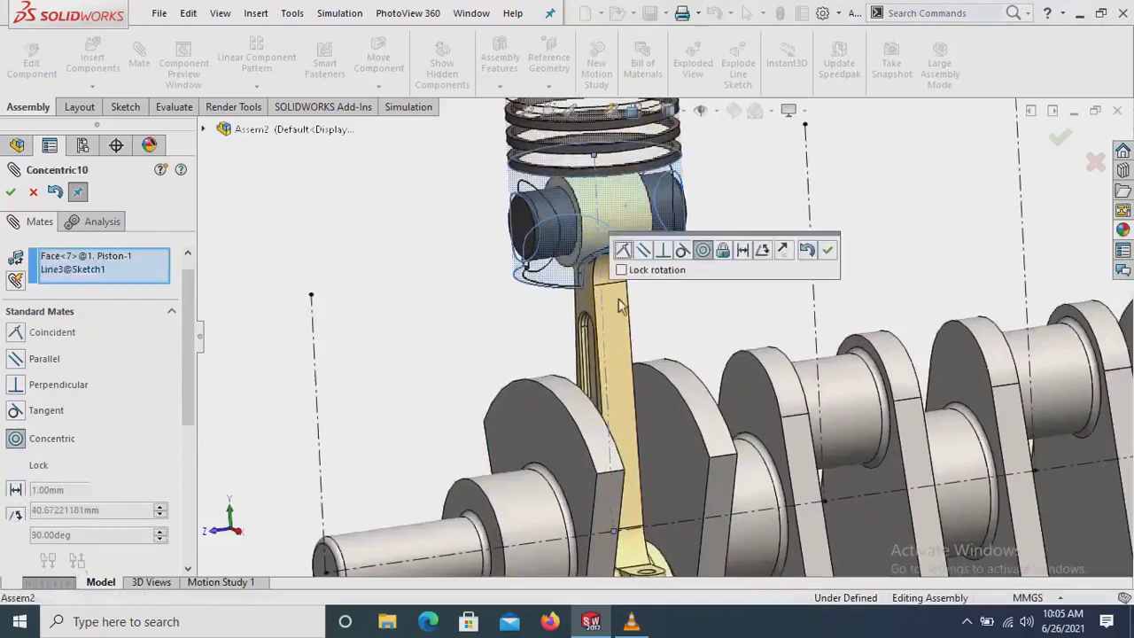
left_click(826, 250)
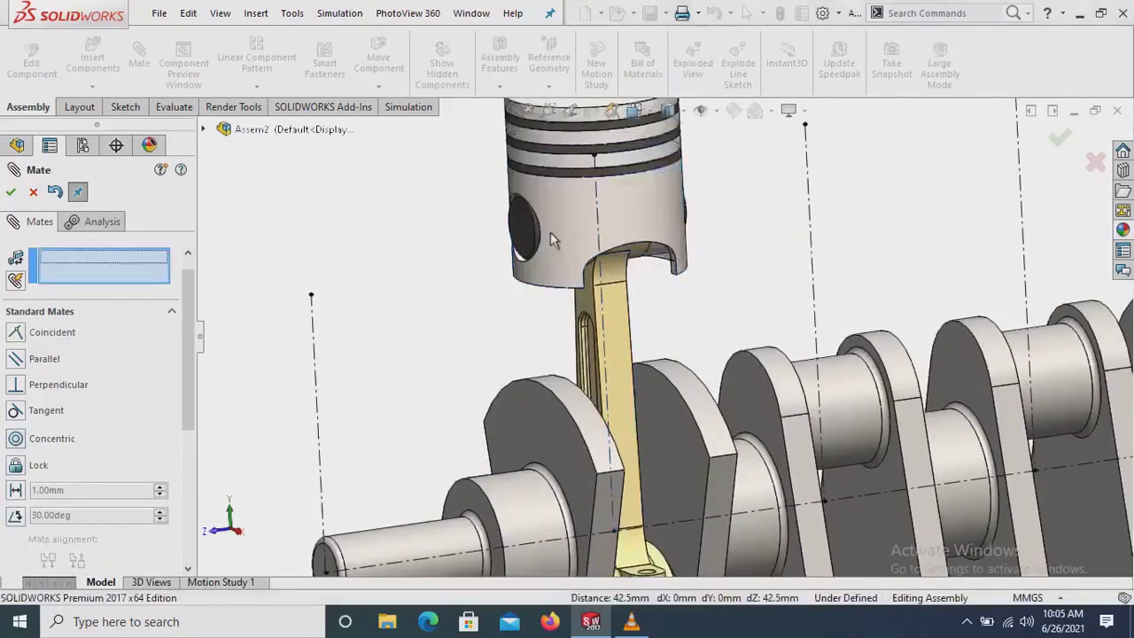
key("Return")
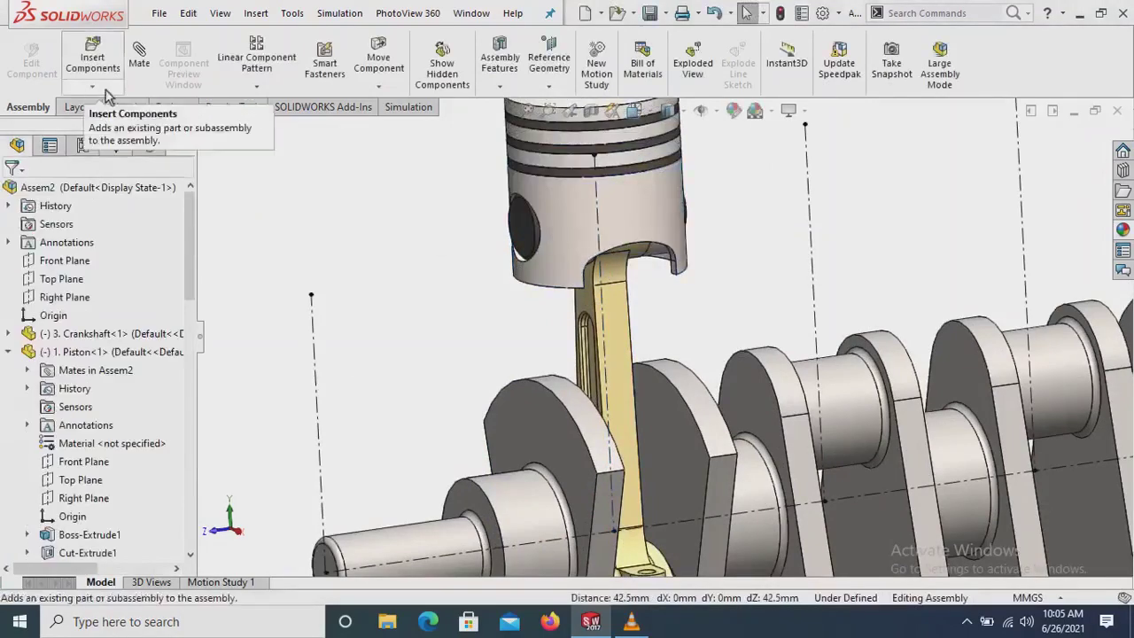
- Start Copy with Mates from the Insert Components menu
left_click(94, 86)
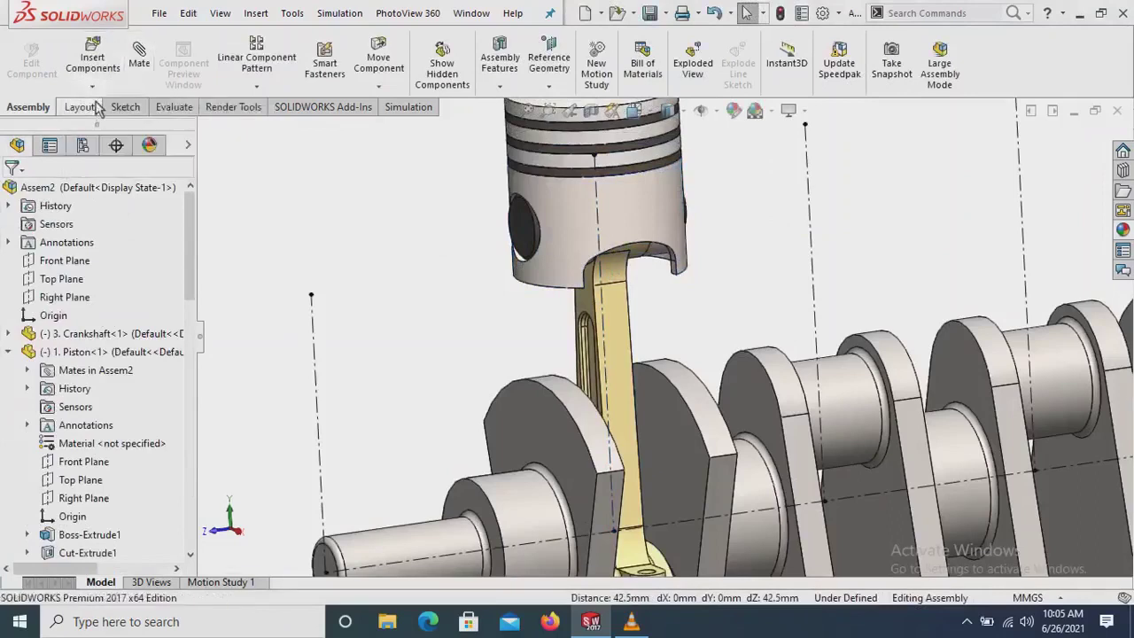
left_click(92, 86)
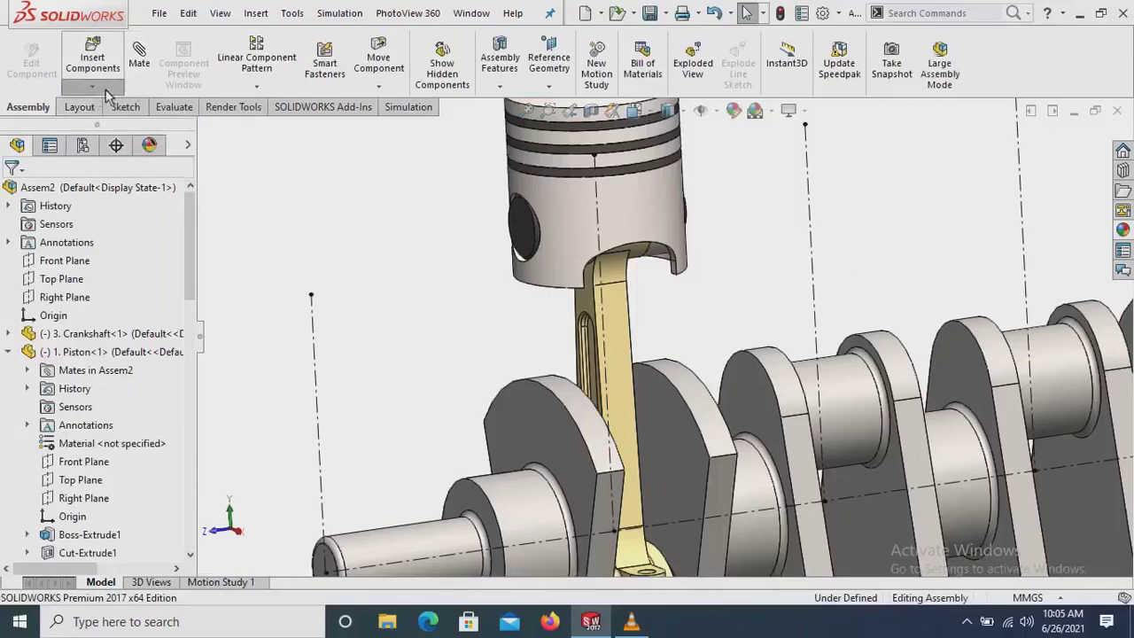
left_click(94, 86)
left_click(131, 166)
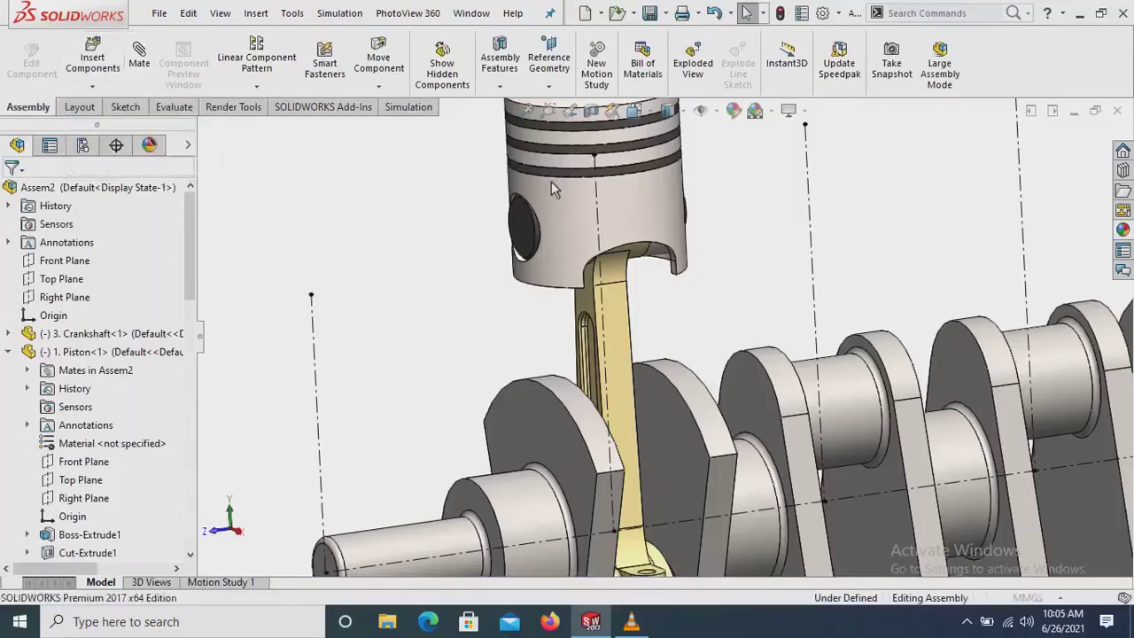
scroll(540, 193, "up", 3)
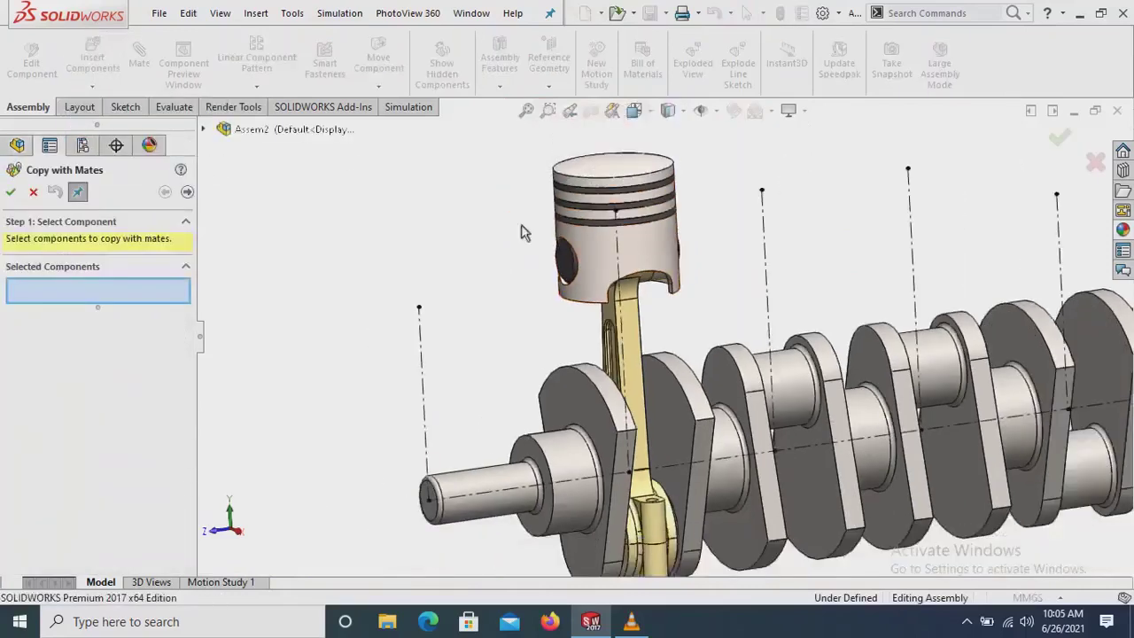
- Select the piston, three piston rings, piston pin, connecting rod and rod cap as components to copy
left_click(604, 251)
scroll(638, 212, "down", 3)
scroll(647, 204, "down", 2)
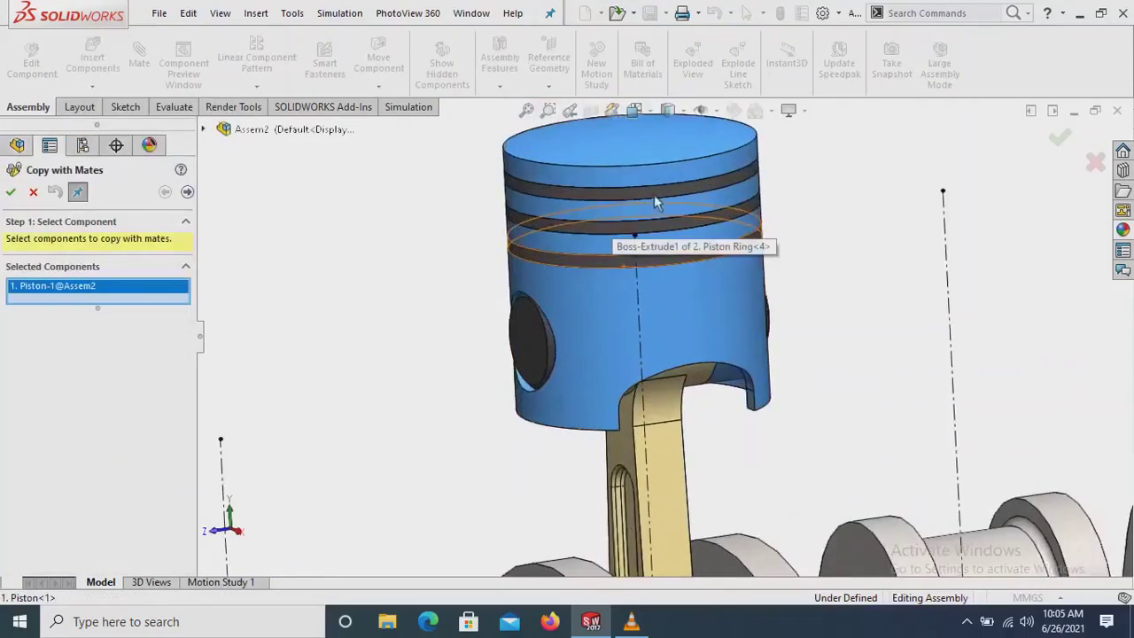
left_click(649, 190)
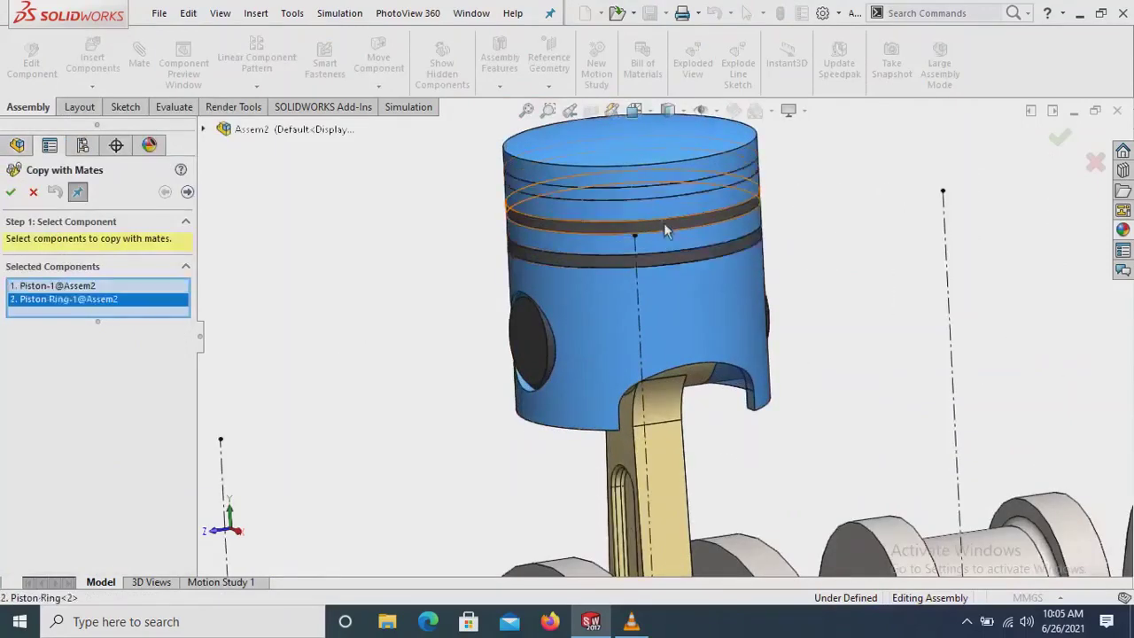
left_click(674, 261)
left_click(673, 263)
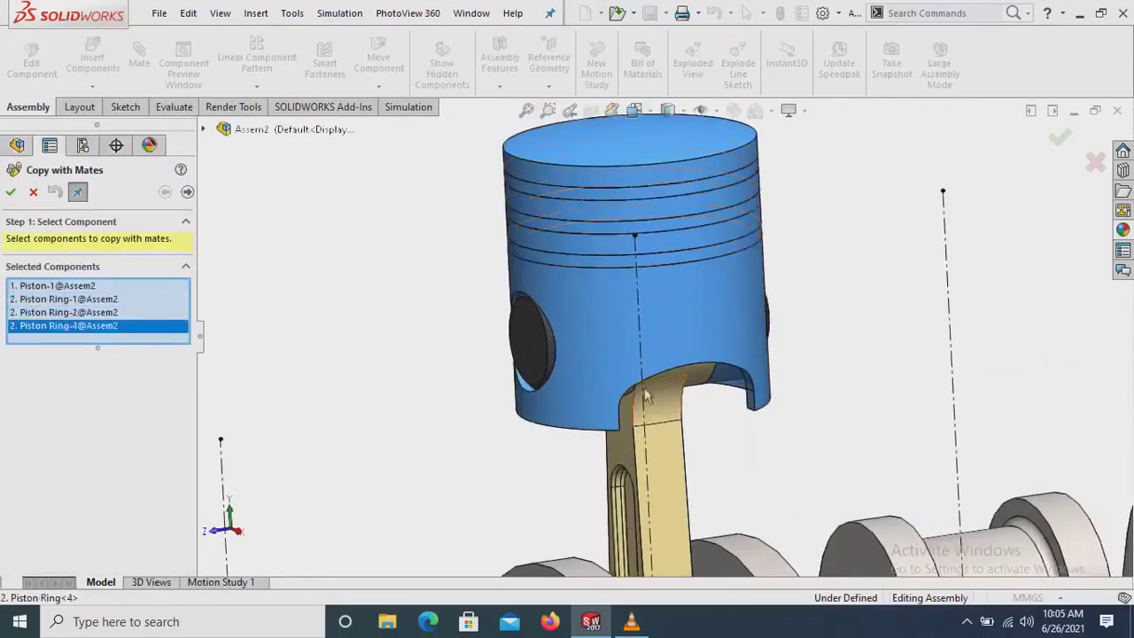
left_click(523, 353)
left_click(676, 444)
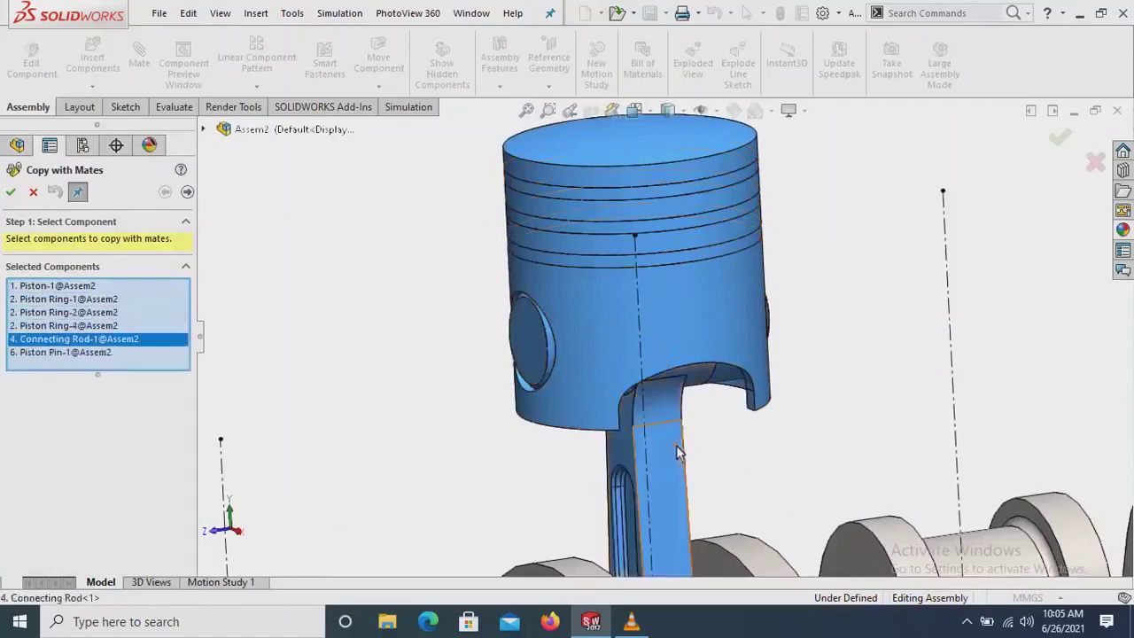
scroll(676, 445, "up", 3)
scroll(676, 440, "up", 1)
left_click(683, 531)
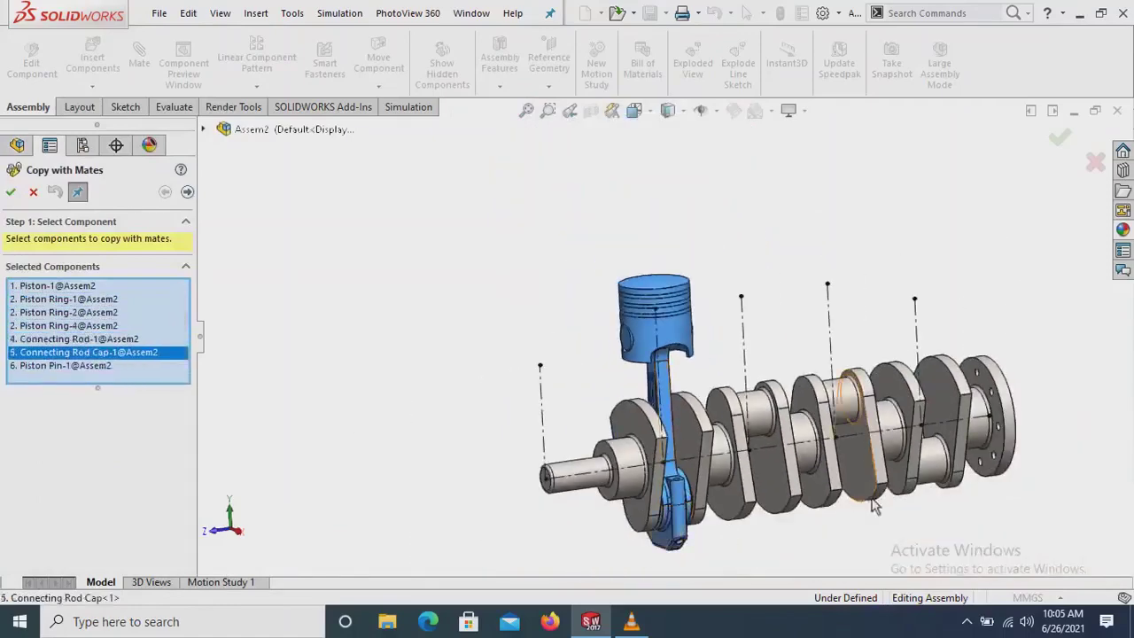
scroll(875, 504, "down", 3)
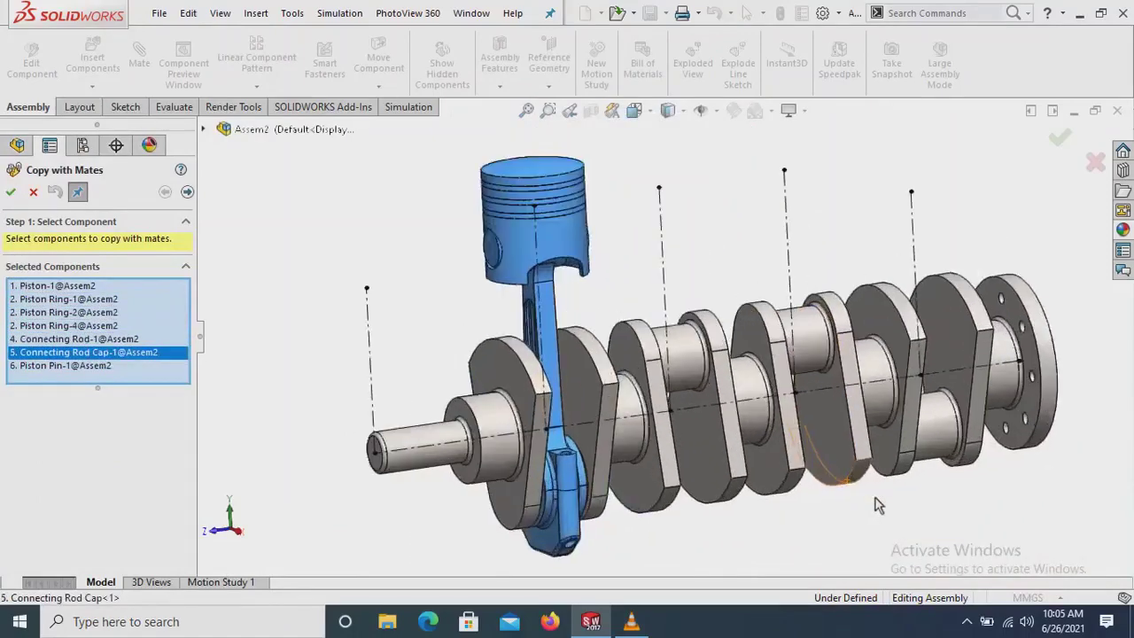
- Pick the two facing crank web faces for the copied Width1 mate
left_click(187, 192)
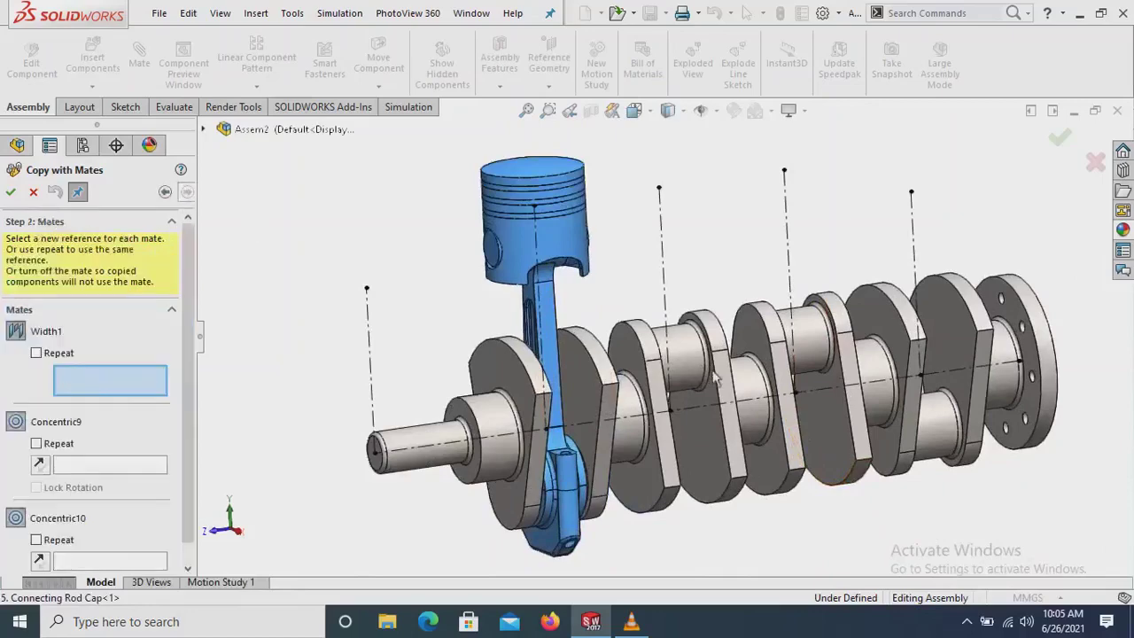
left_click(713, 456)
middle_click_drag(713, 456, 659, 450)
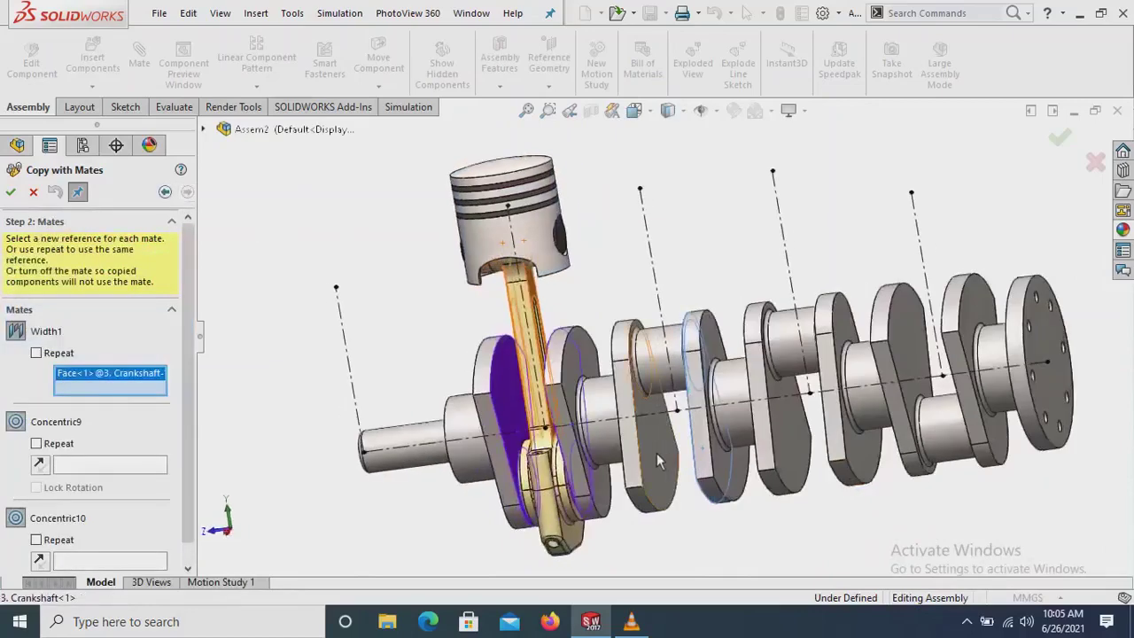
left_click(656, 453)
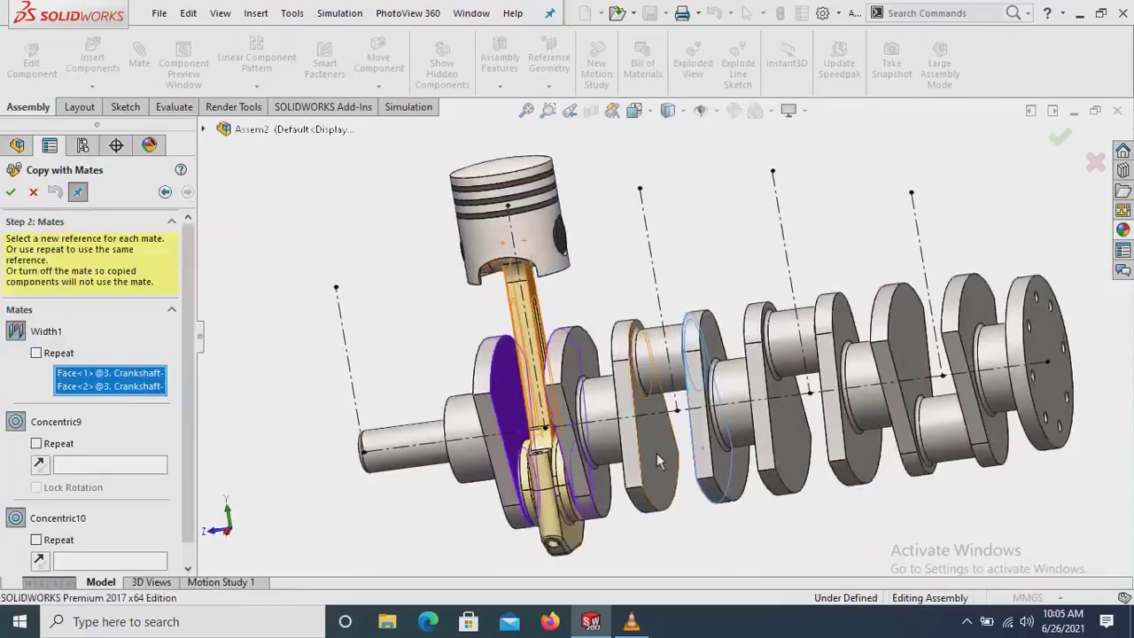
- Mate the copy concentric to the second crankpin and Line4@Sketch1, then confirm it
middle_click_drag(668, 459, 691, 352)
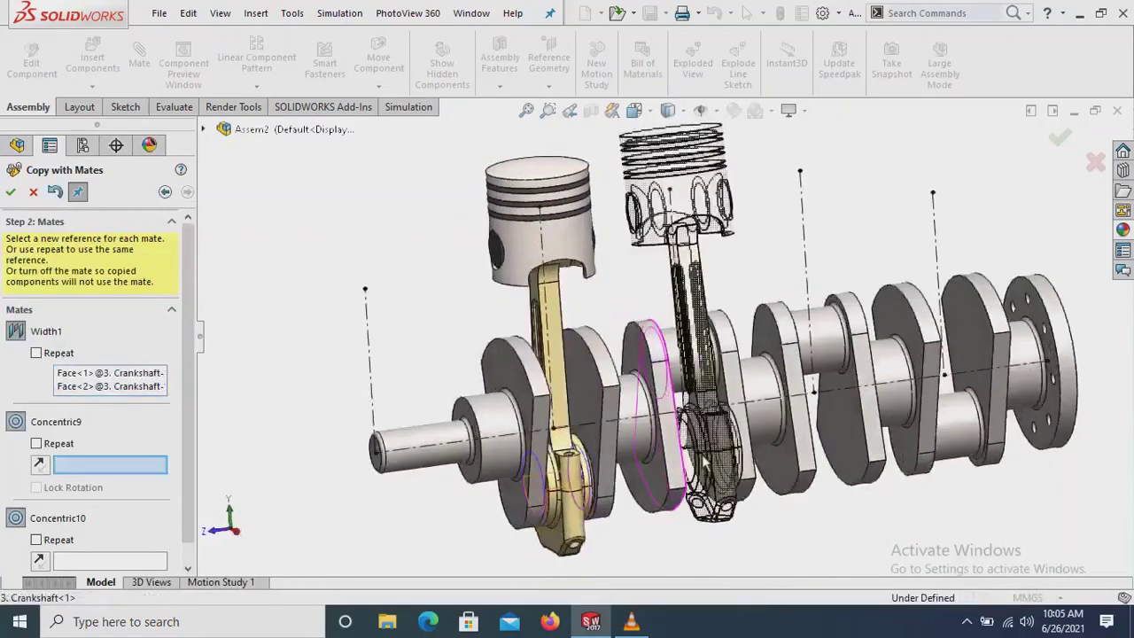
left_click(690, 353)
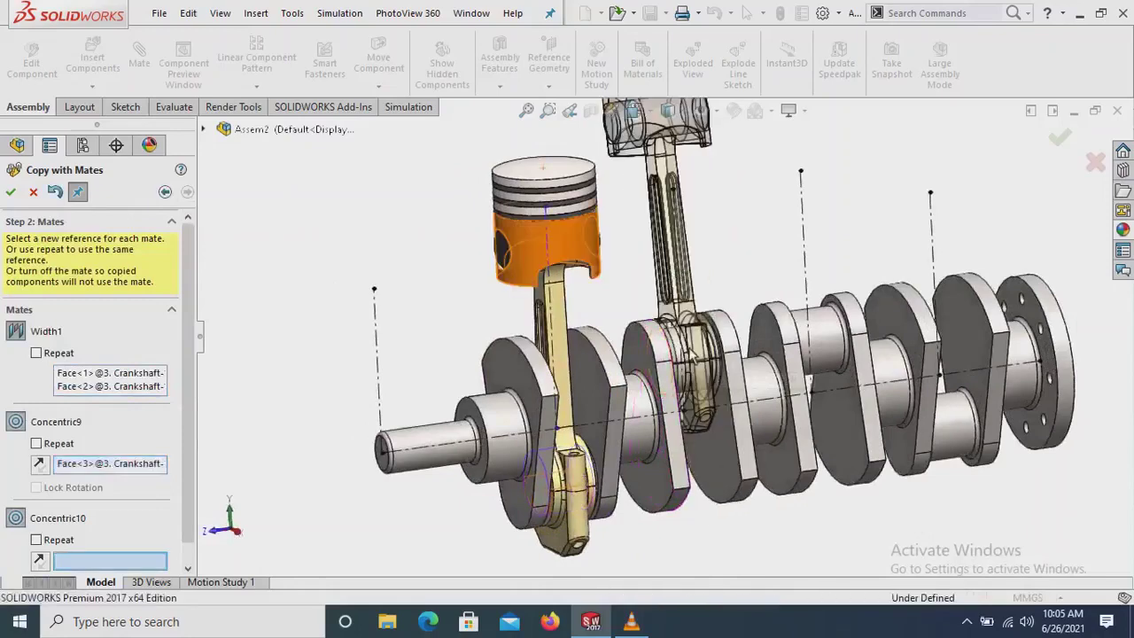
scroll(695, 356, "down", 1)
scroll(700, 266, "down", 1)
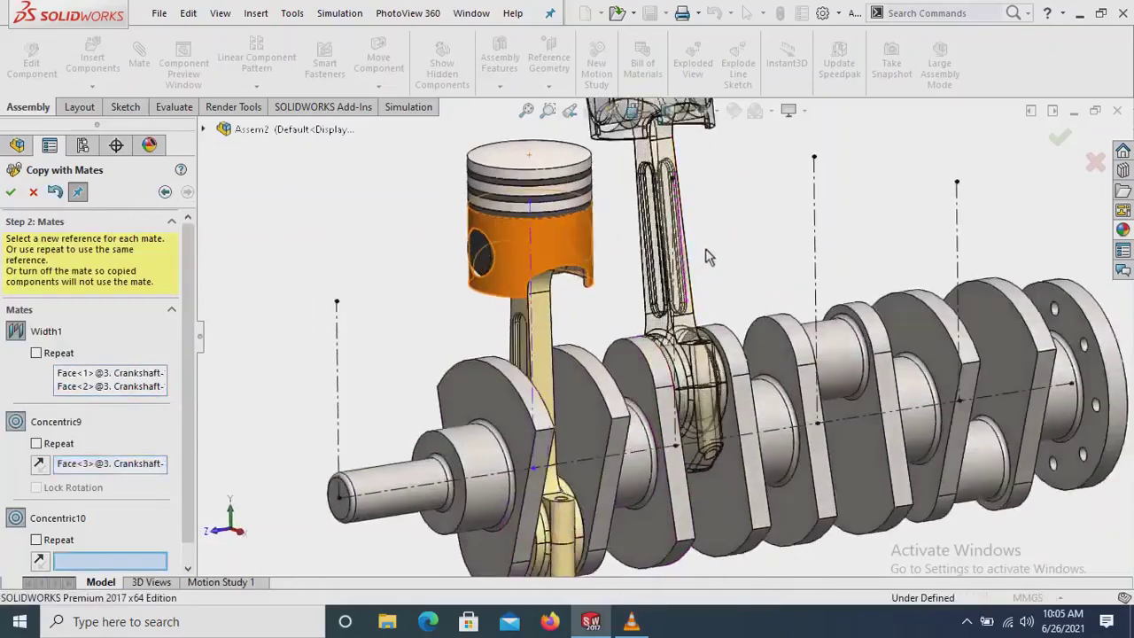
scroll(708, 243, "down", 3)
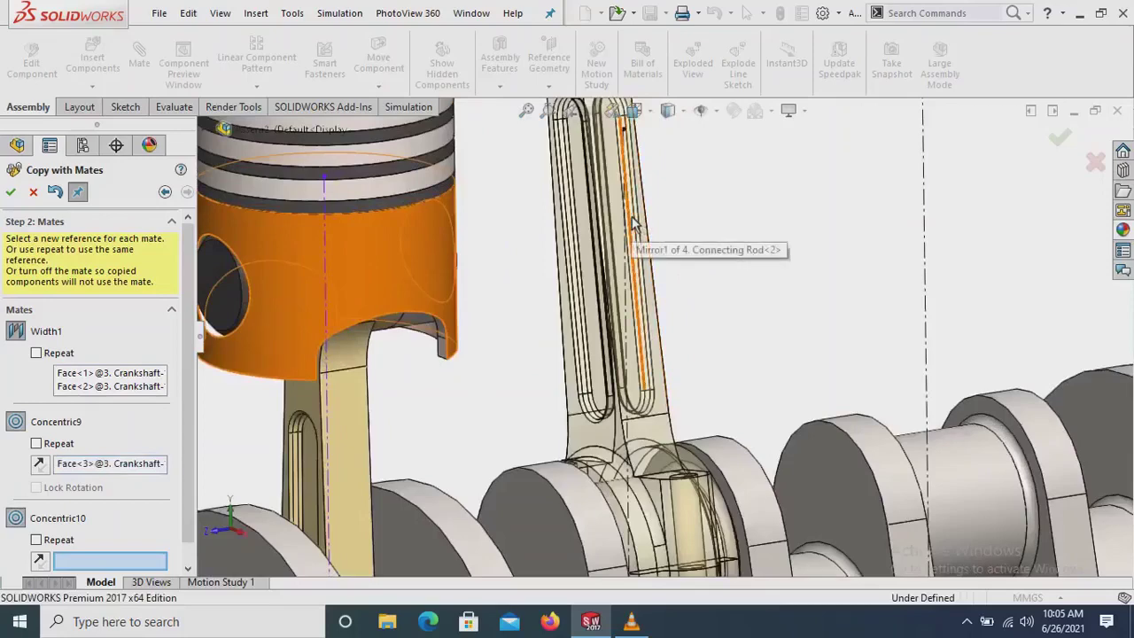
scroll(635, 221, "up", 2)
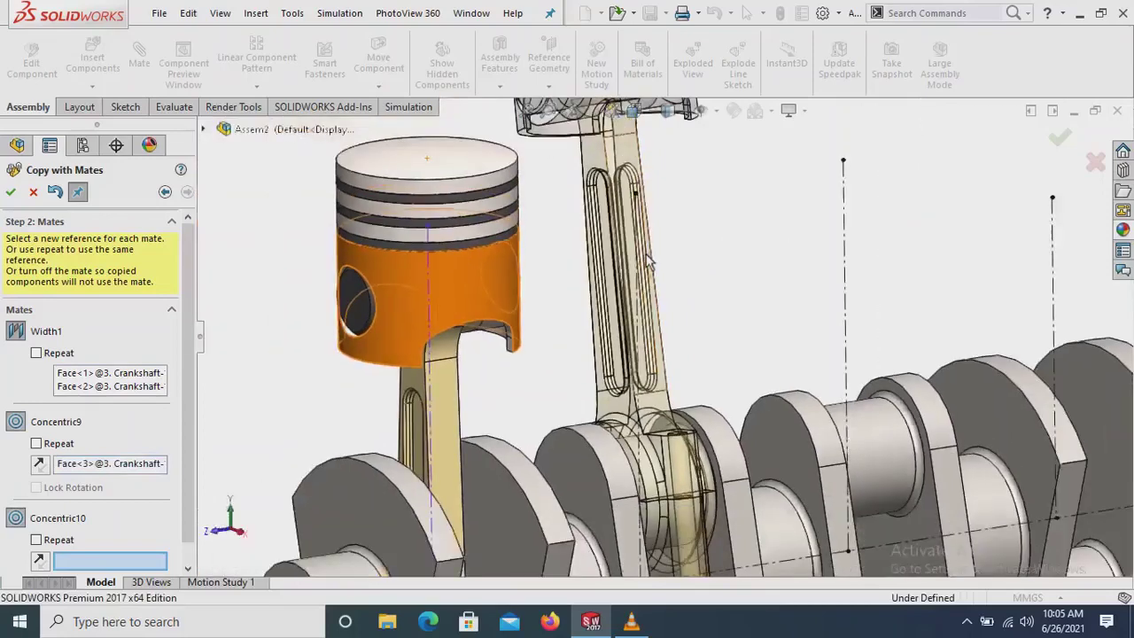
left_click(636, 206)
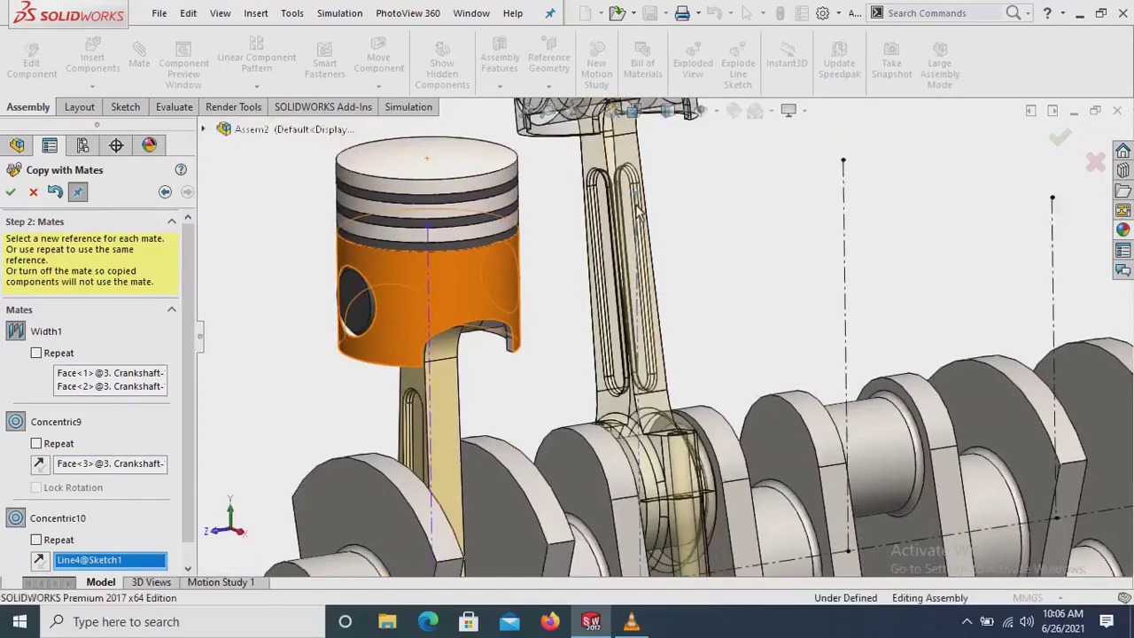
scroll(698, 255, "up", 2)
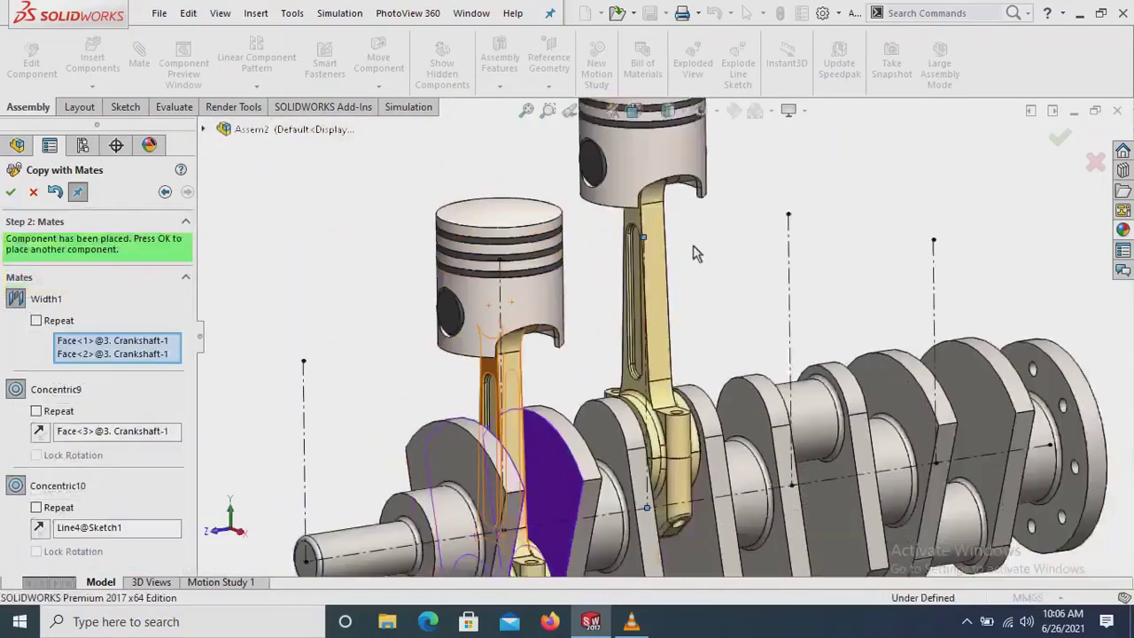
scroll(697, 257, "up", 1)
scroll(714, 297, "up", 1)
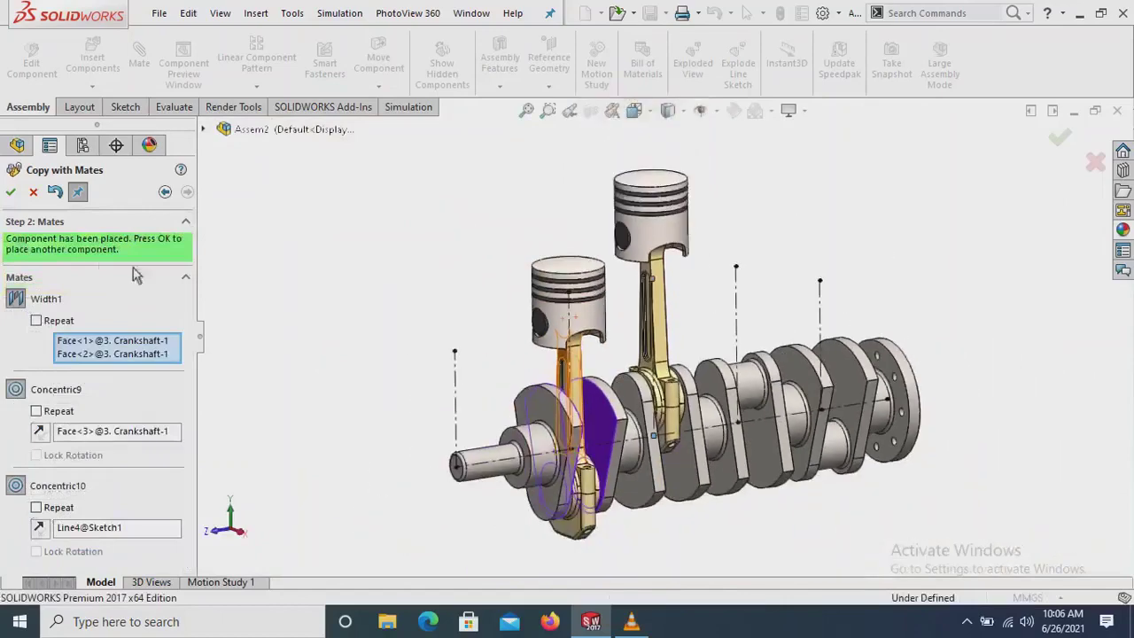
left_click(14, 193)
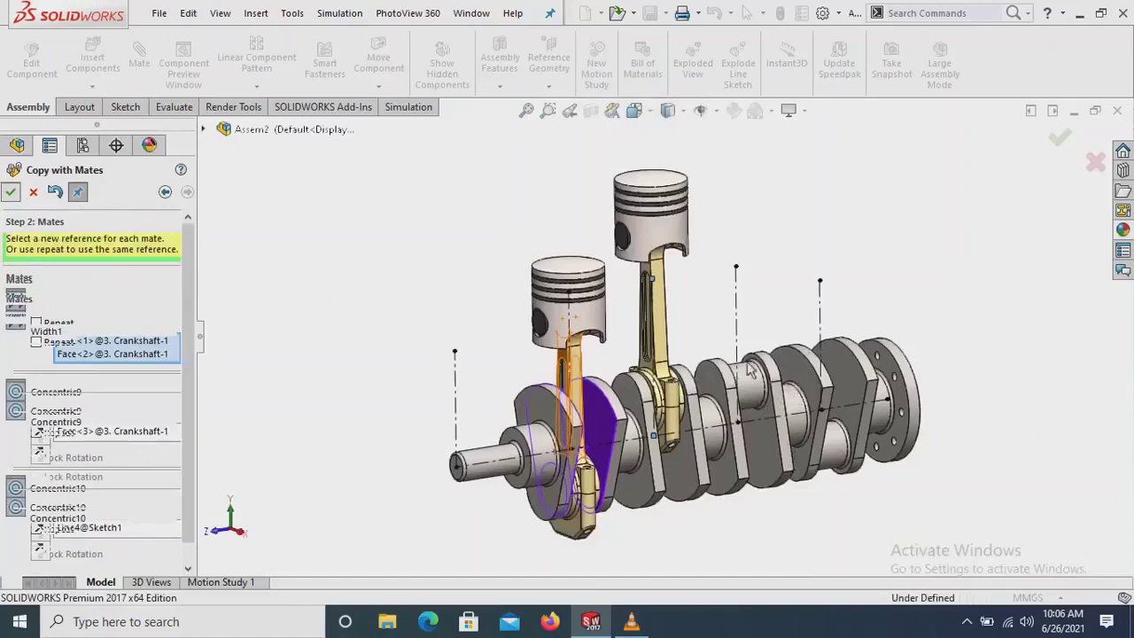
- Pick Face<4> and Face<5> on the next crank webs for Width1
scroll(751, 455, "down", 2)
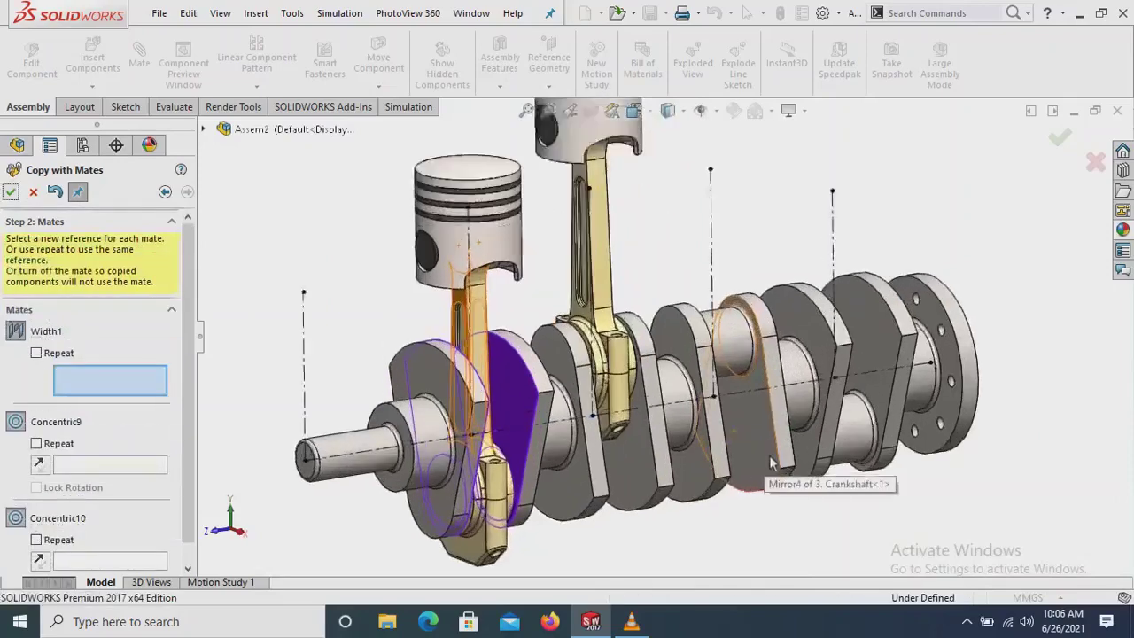
scroll(744, 445, "down", 2)
left_click(744, 438)
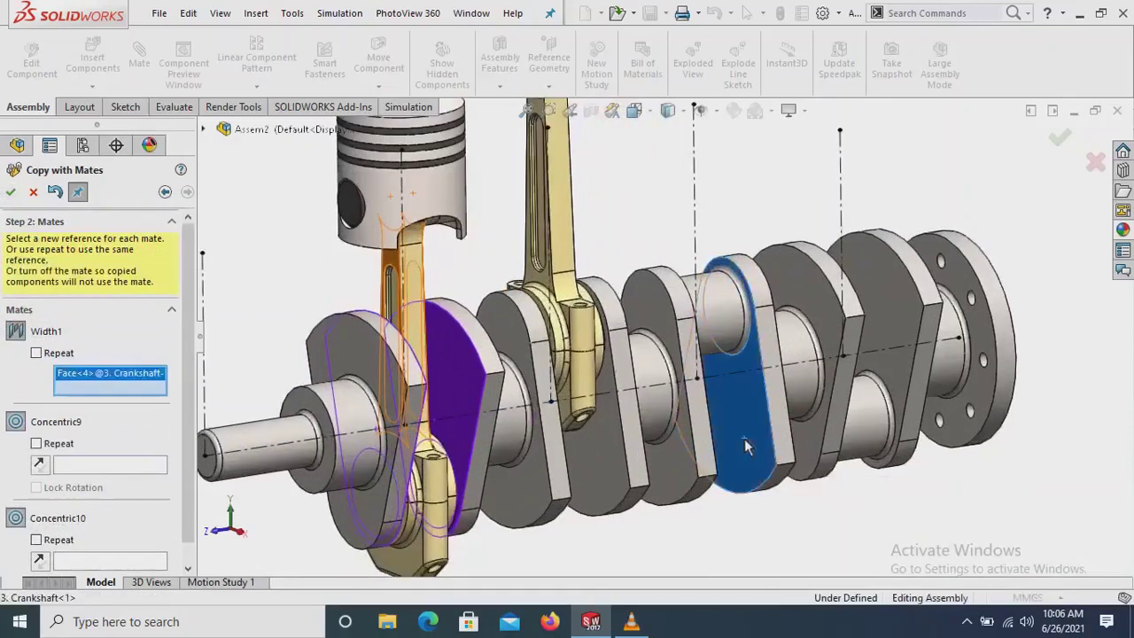
middle_click_drag(744, 438, 684, 427)
left_click(684, 427)
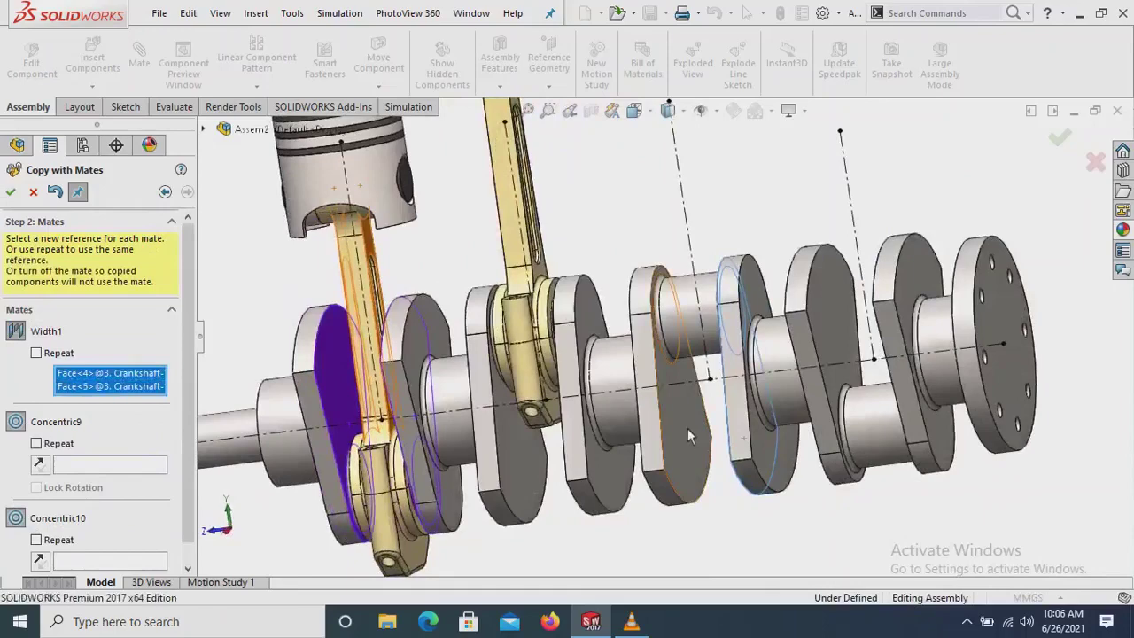
- Assign Face<6> to Concentric9 and Line5@Sketch1 to Concentric10, then confirm the third copy
left_click(709, 312)
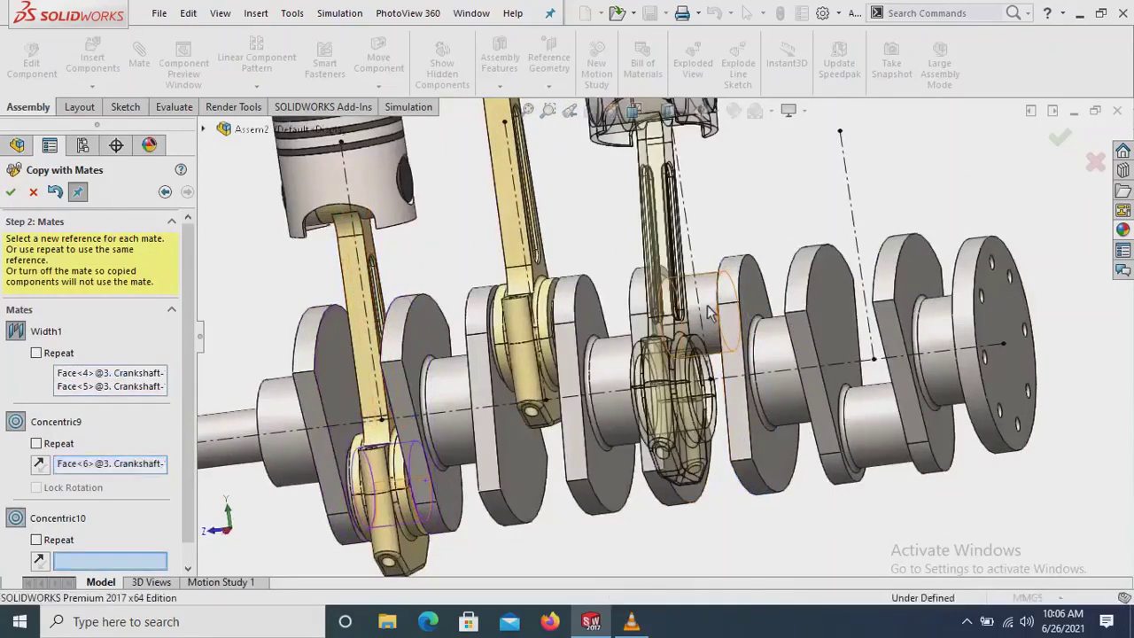
left_click(683, 185)
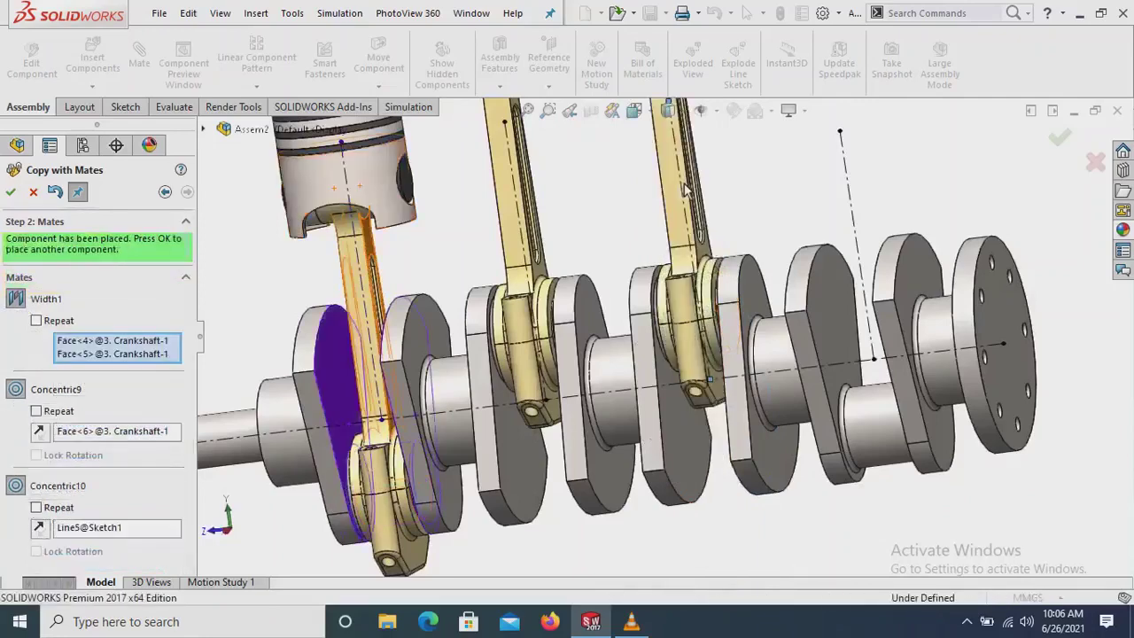
key("f")
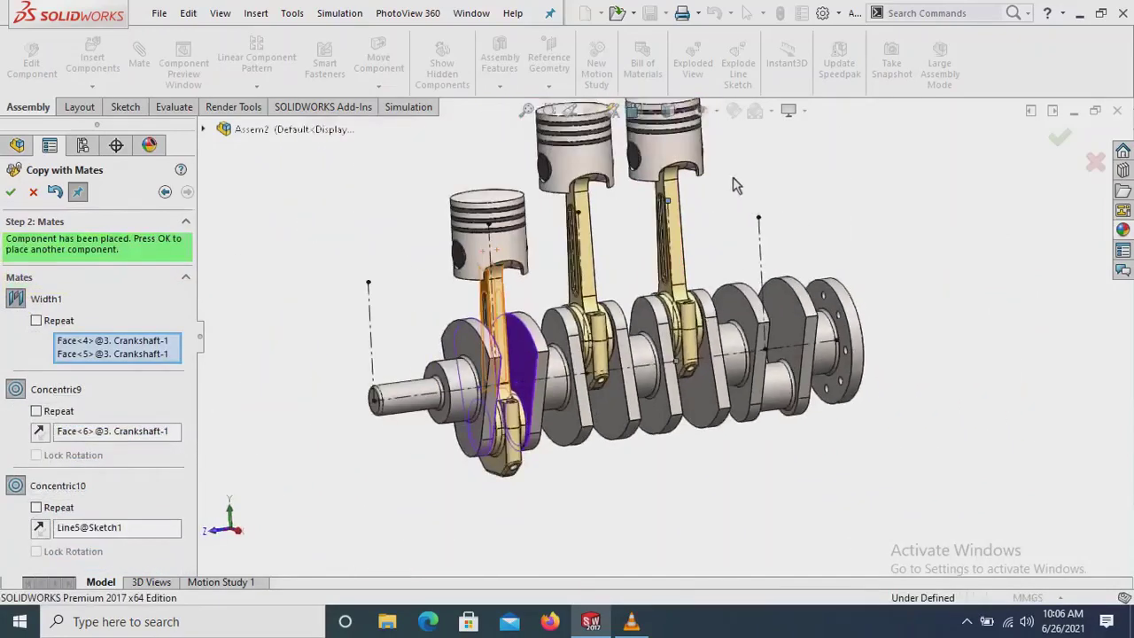
scroll(733, 183, "down", 2)
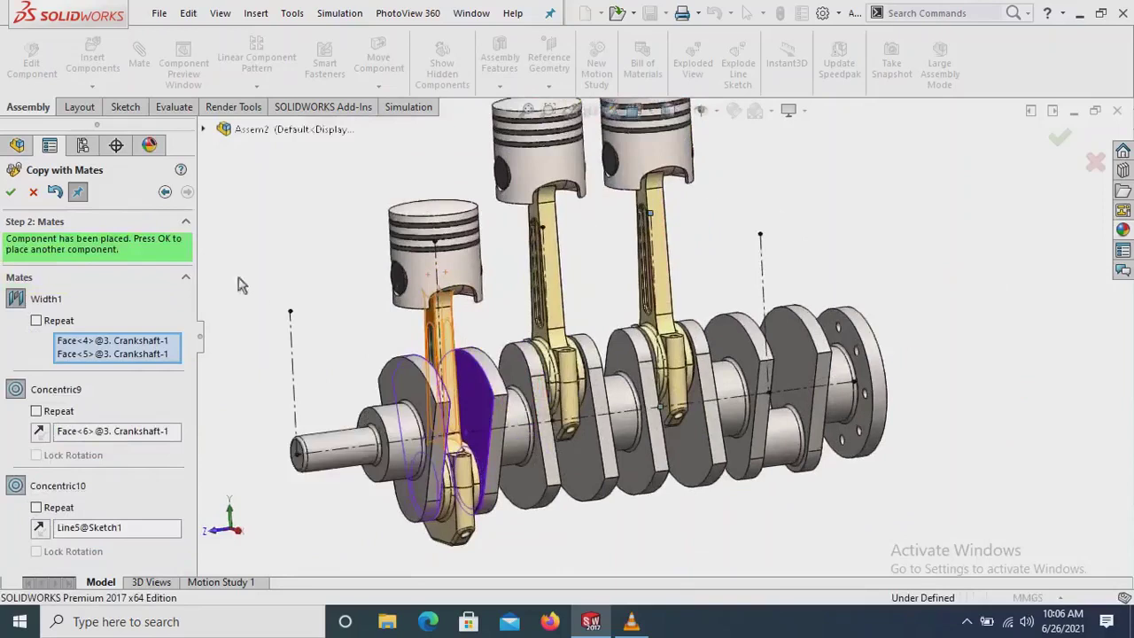
left_click(10, 193)
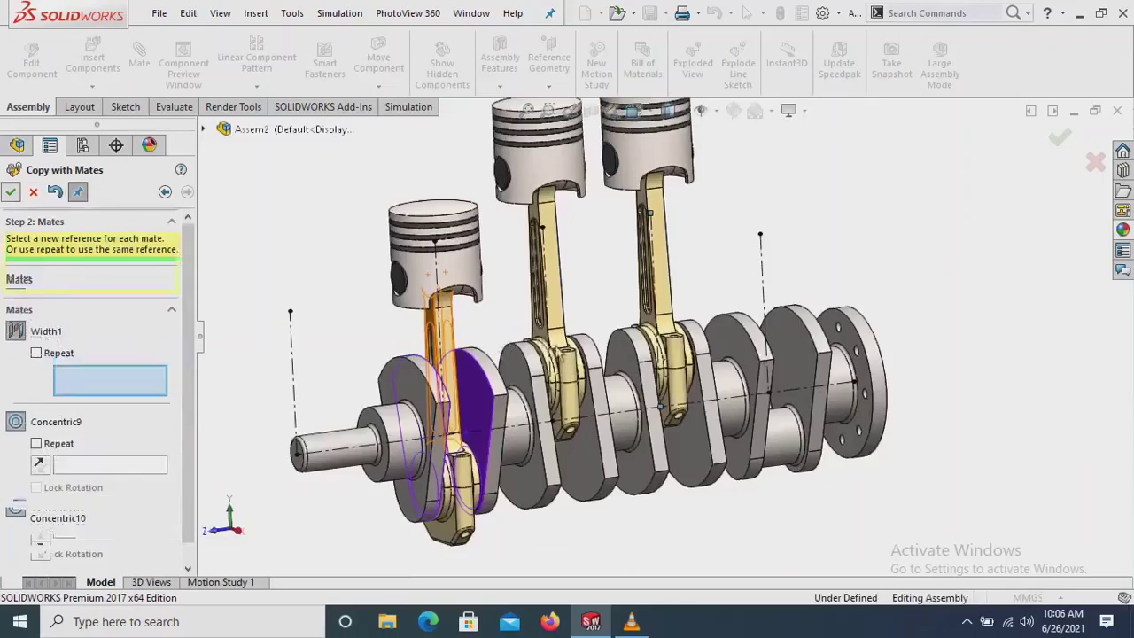
- Select Face<7> and Face<8> on the last crank webs for Width1
scroll(841, 350, "down", 2)
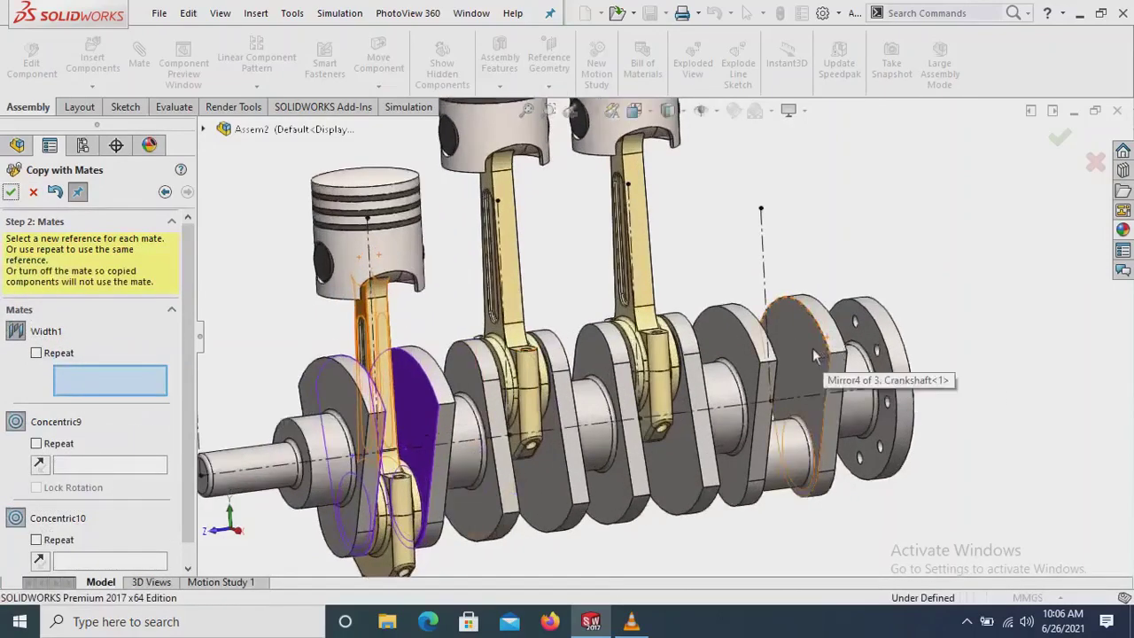
left_click(813, 356)
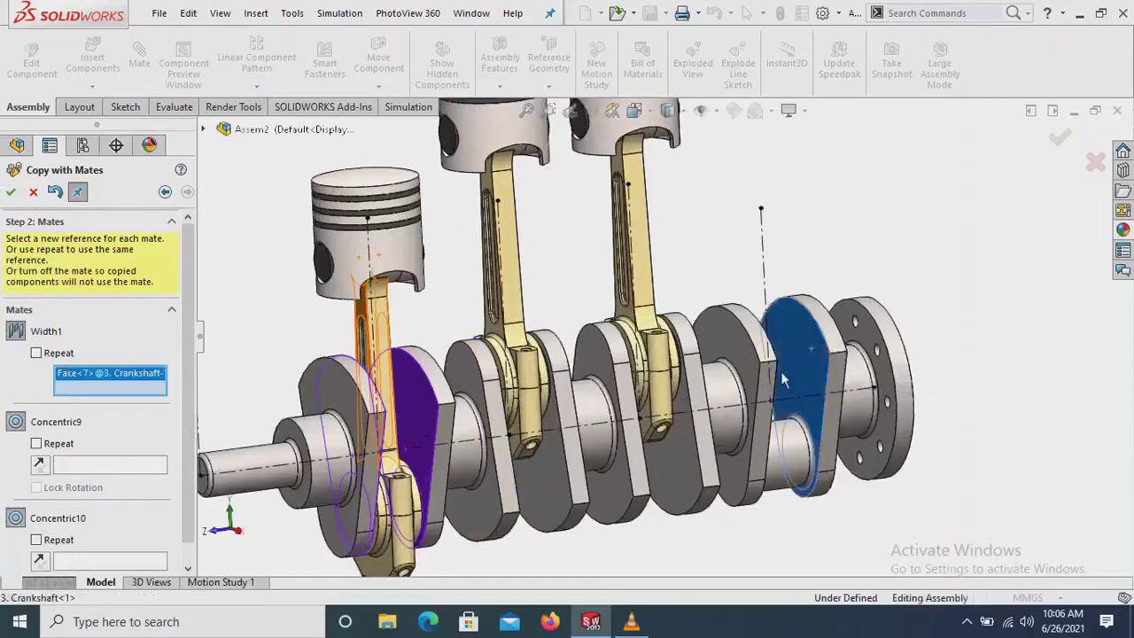
middle_click_drag(783, 379, 716, 364)
left_click(700, 354)
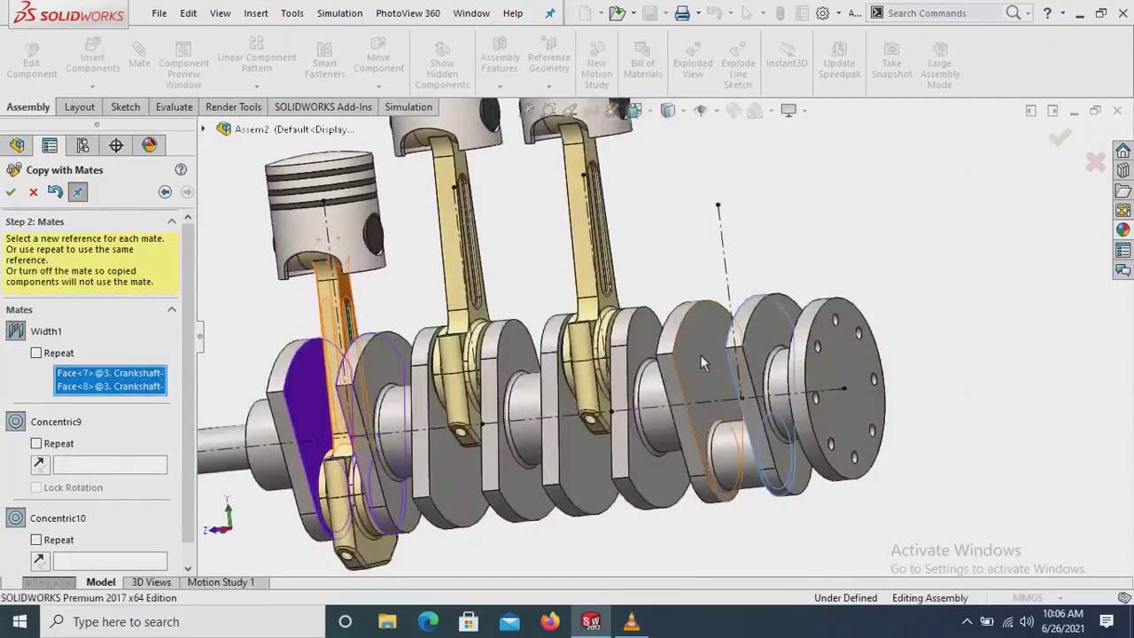
- Assign Face<9> and Line6@Sketch1 to the concentric mates and confirm the fourth copy
middle_click_drag(704, 354, 740, 444)
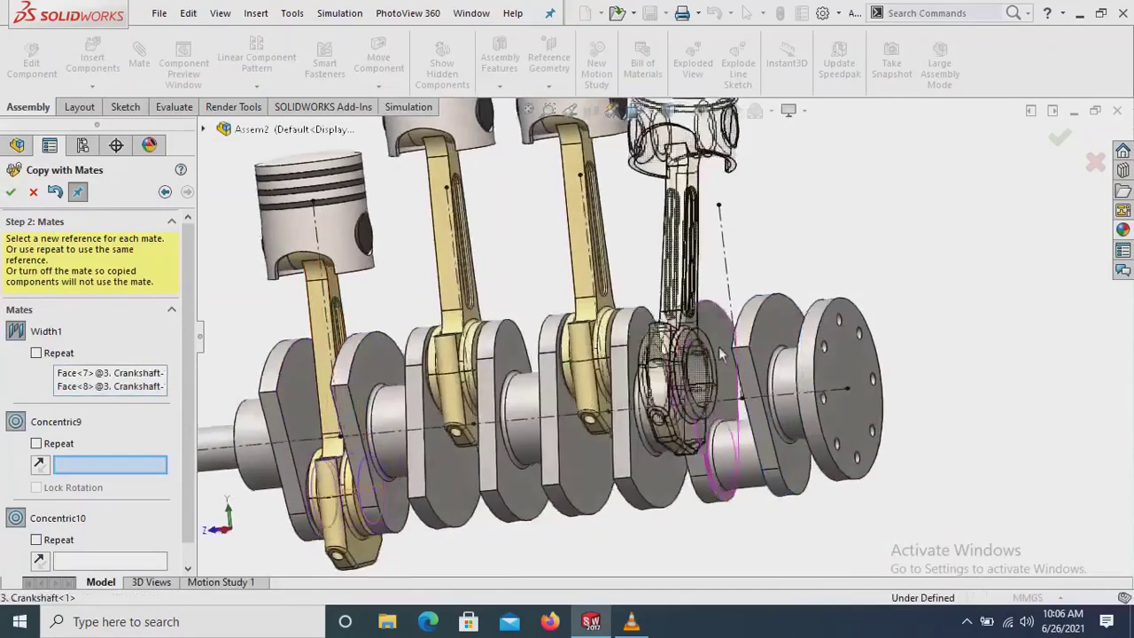
left_click(744, 463)
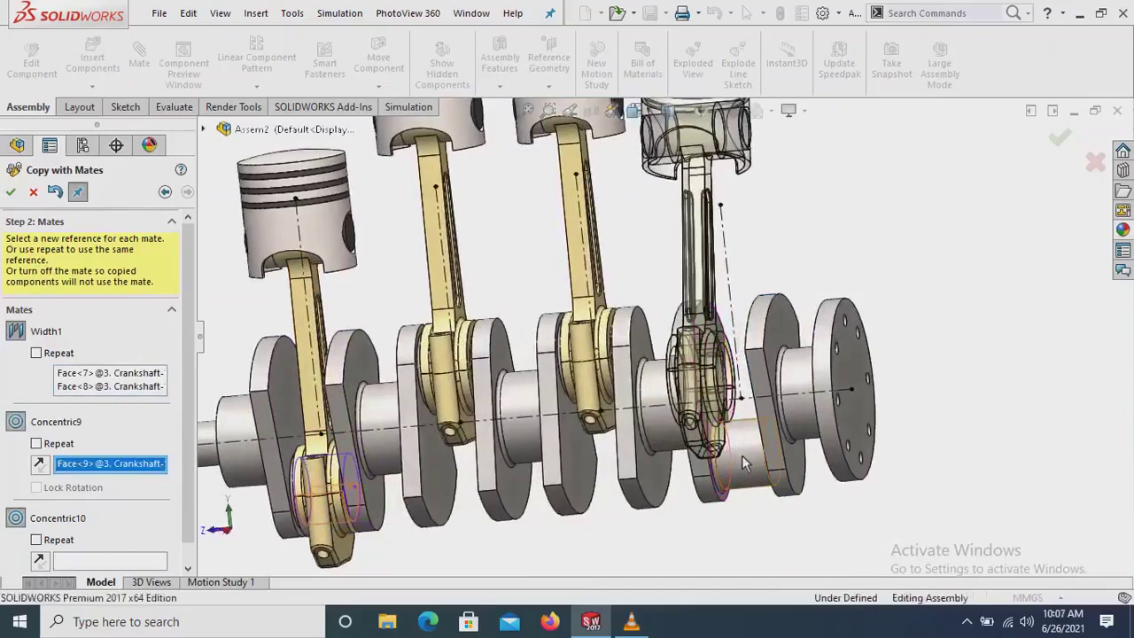
left_click(743, 463)
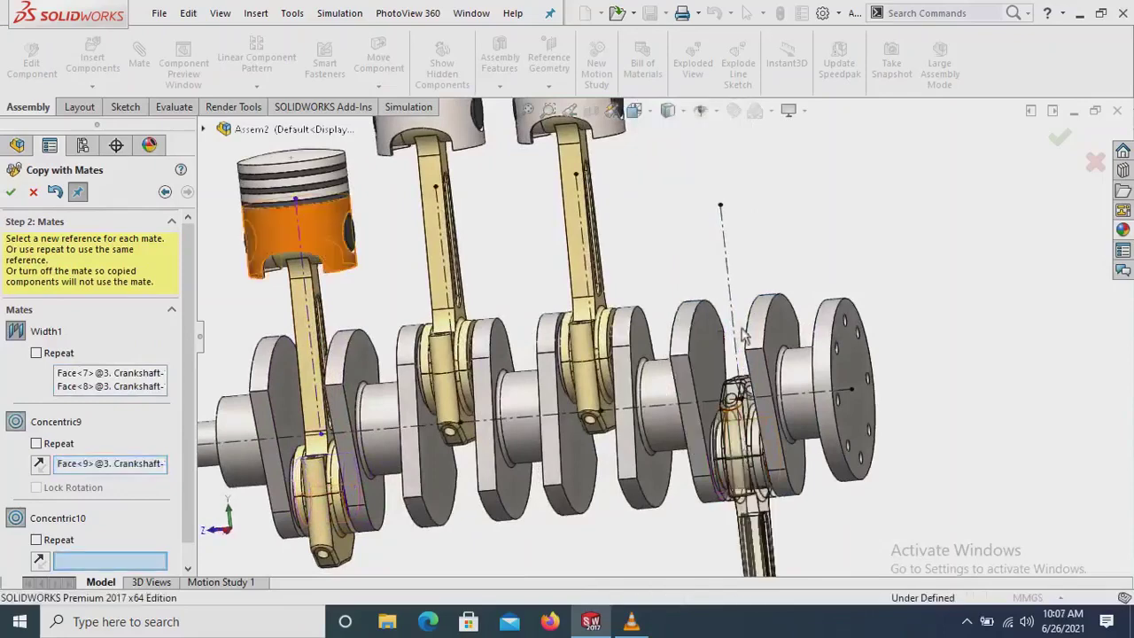
left_click(726, 254)
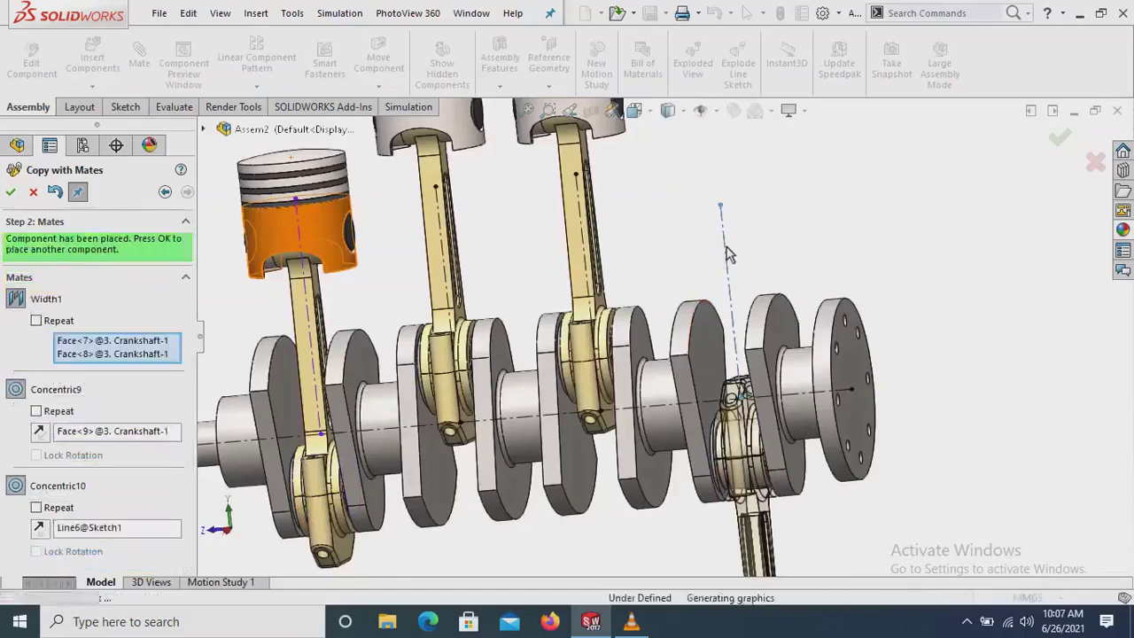
scroll(660, 290, "up", 3)
scroll(549, 292, "up", 3)
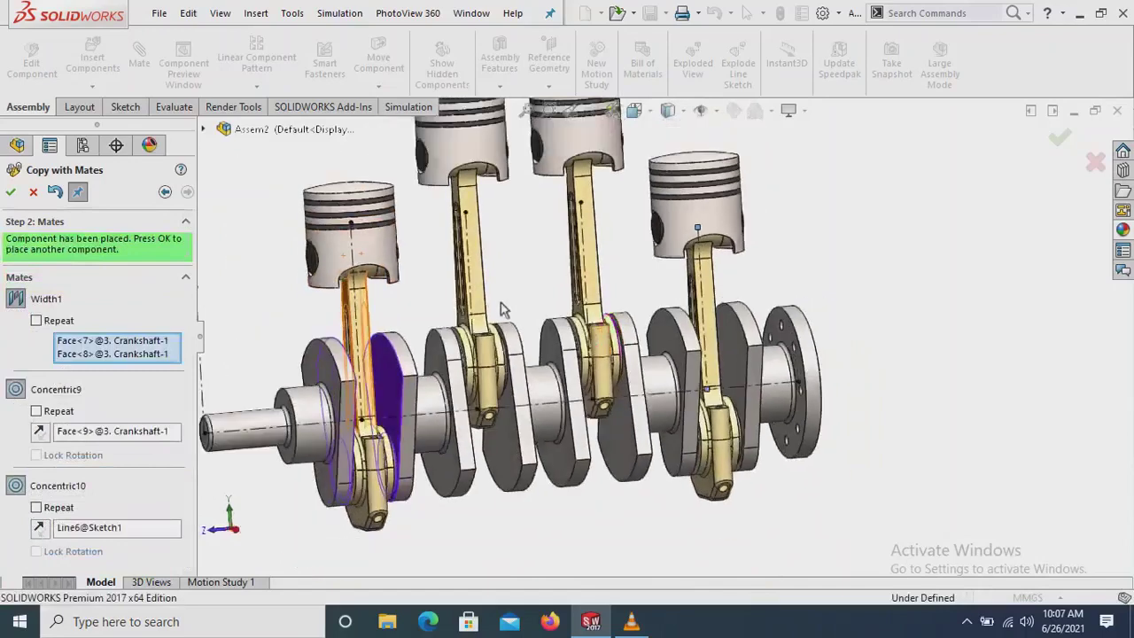
scroll(496, 292, "up", 2)
middle_click_drag(496, 292, 533, 304, "ctrl")
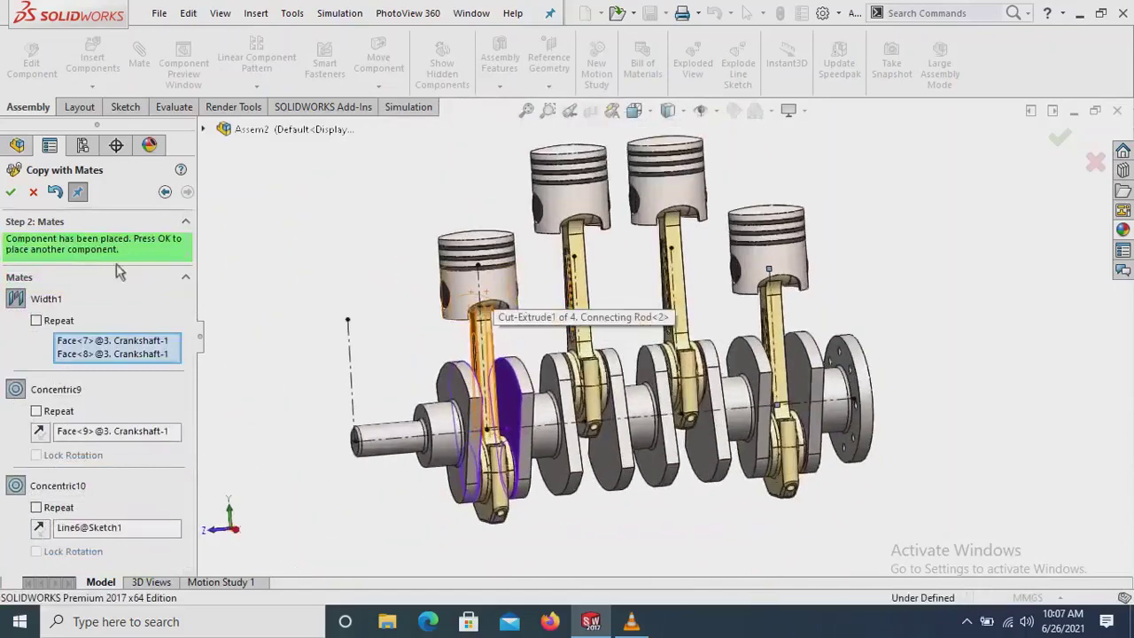
left_click(12, 192)
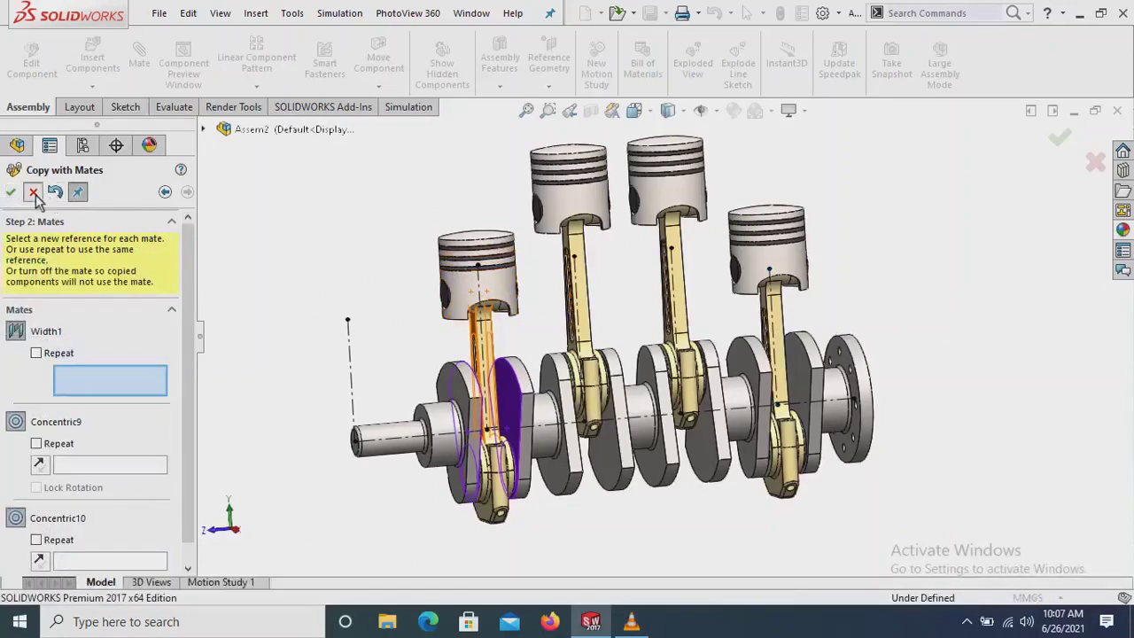
- Finish Copy with Mates, hide the Sketch1 axis lines and fit the engine in view
key("Escape")
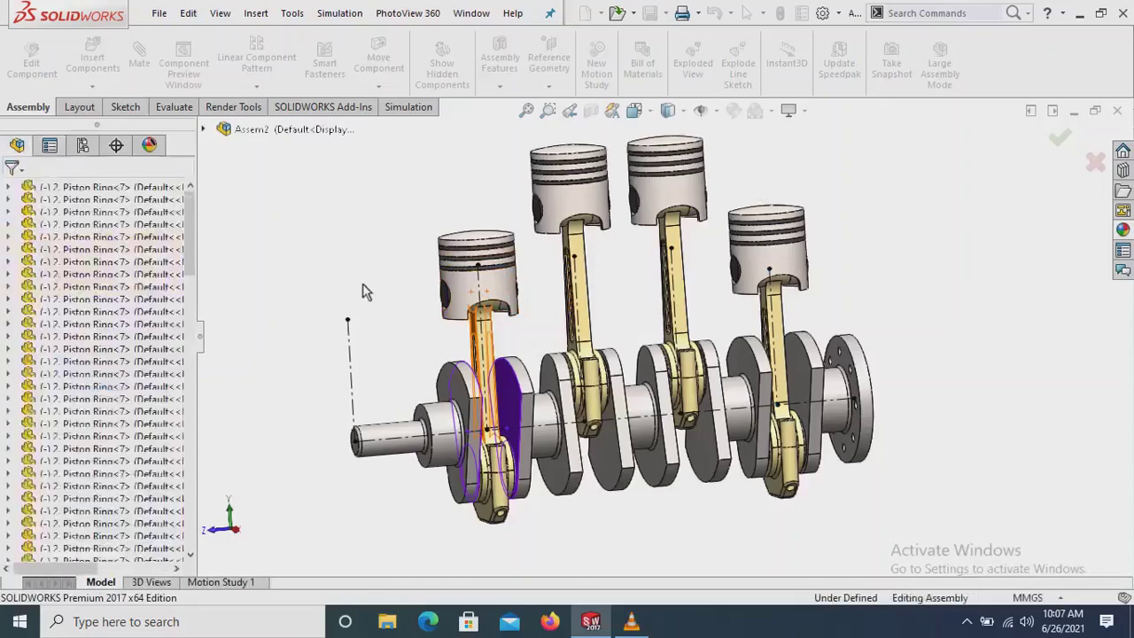
middle_click_drag(367, 291, 396, 324)
scroll(412, 335, "down", 2)
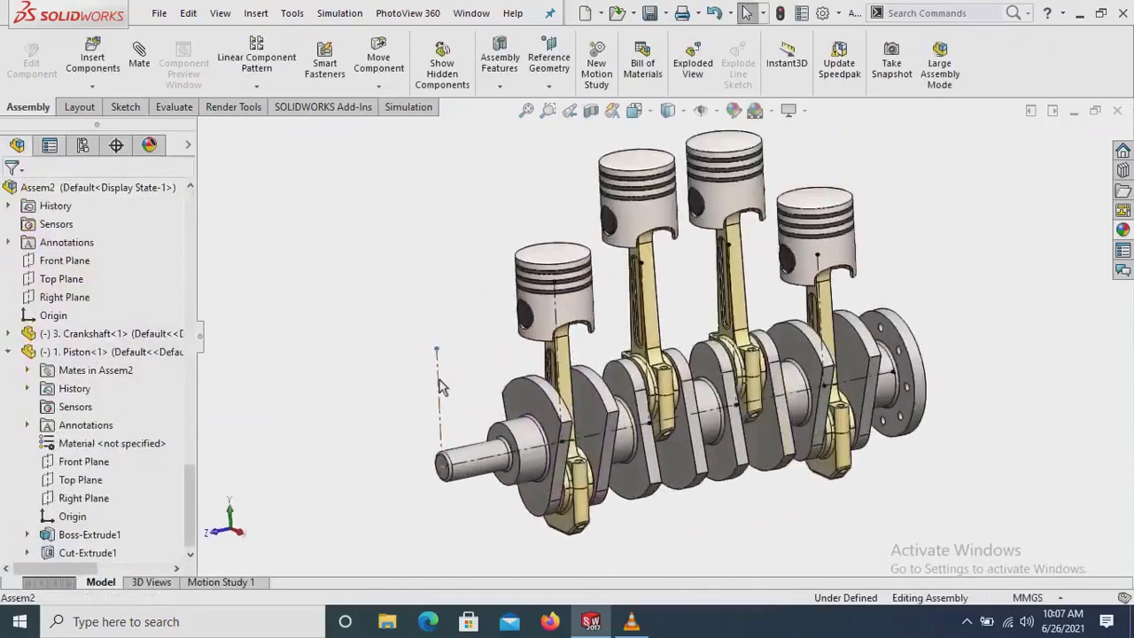
right_click(438, 384)
key("Escape")
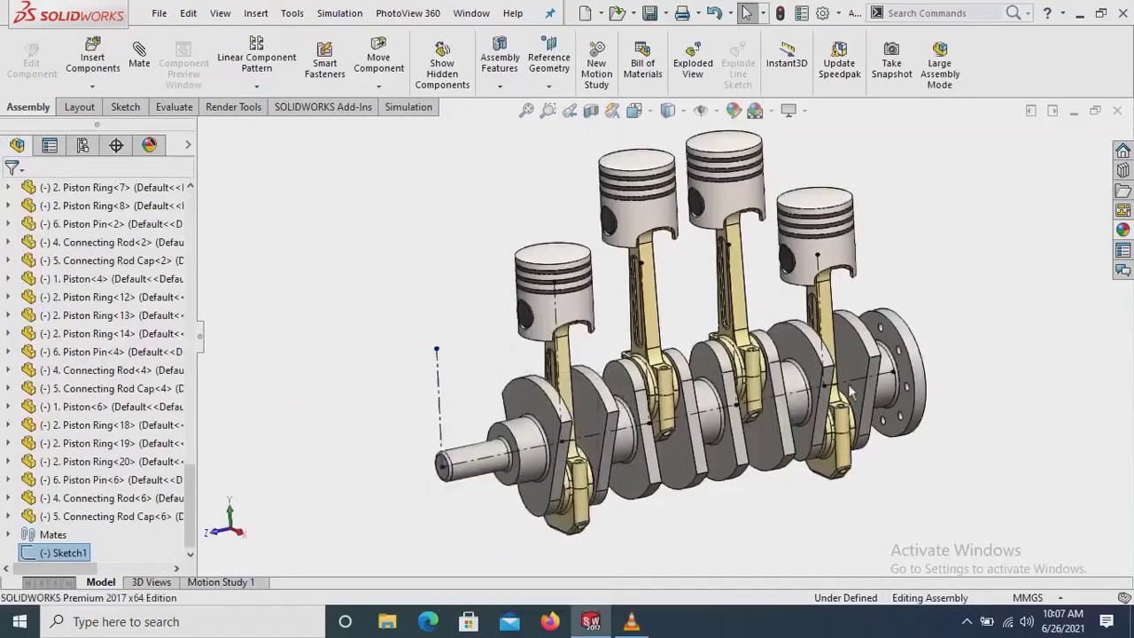
key("Escape")
key("f")
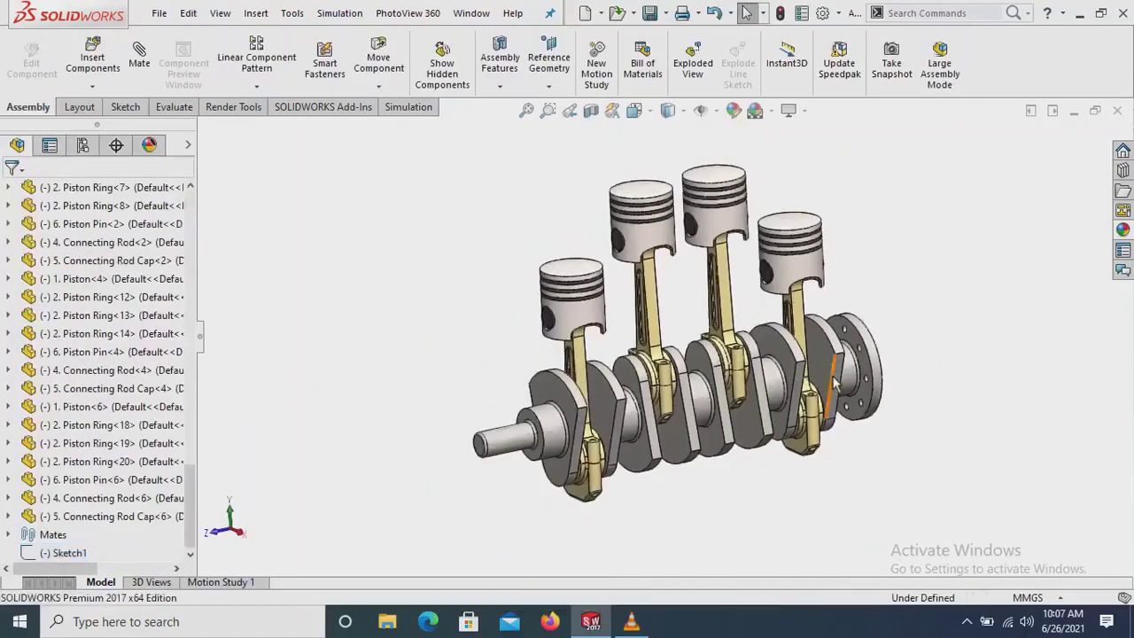
scroll(834, 381, "down", 2)
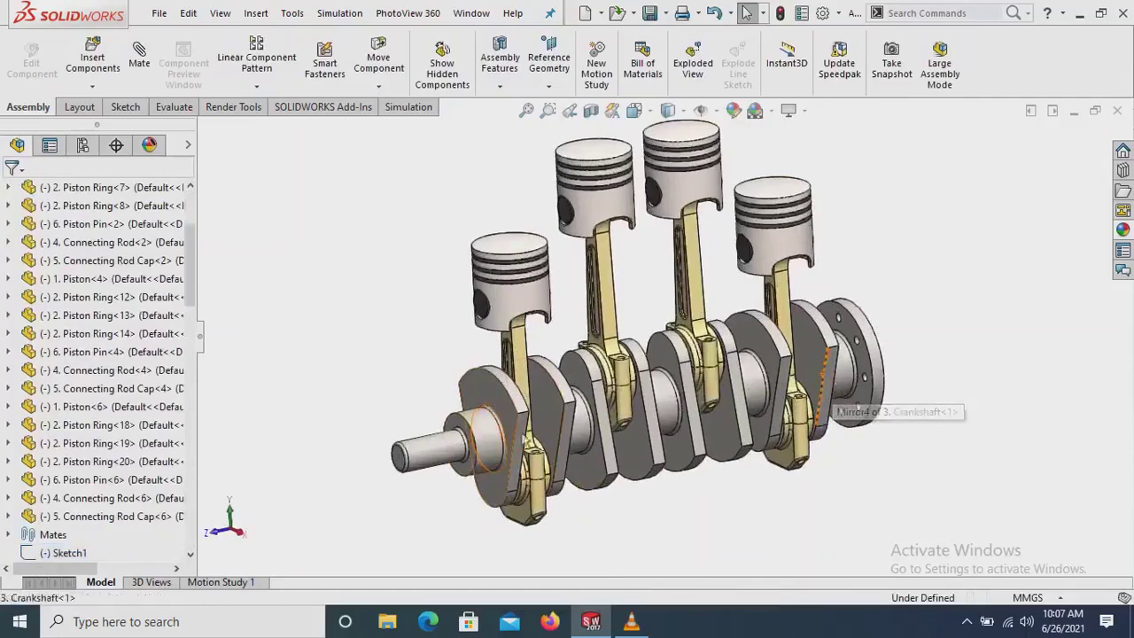
- Drag a crank web to turn the crankshaft and check the pistons follow
left_click(492, 465)
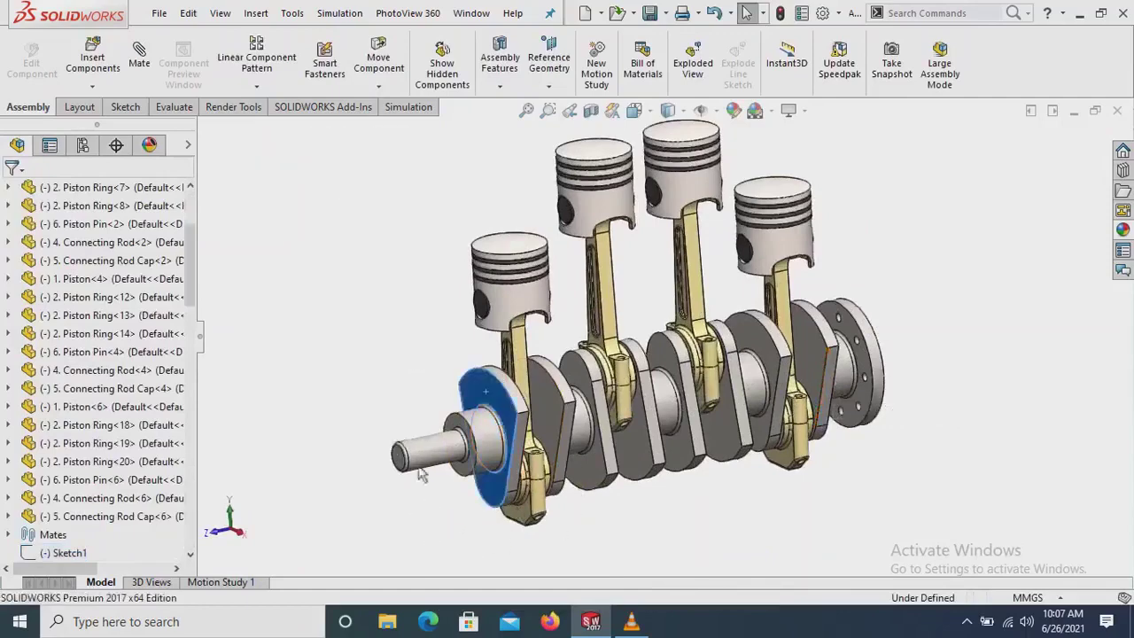
mouse_move(603, 424)
left_mouse_down()
mouse_move(523, 506)
mouse_move(628, 278)
mouse_move(620, 398)
mouse_move(656, 300)
mouse_move(931, 253)
left_mouse_up()
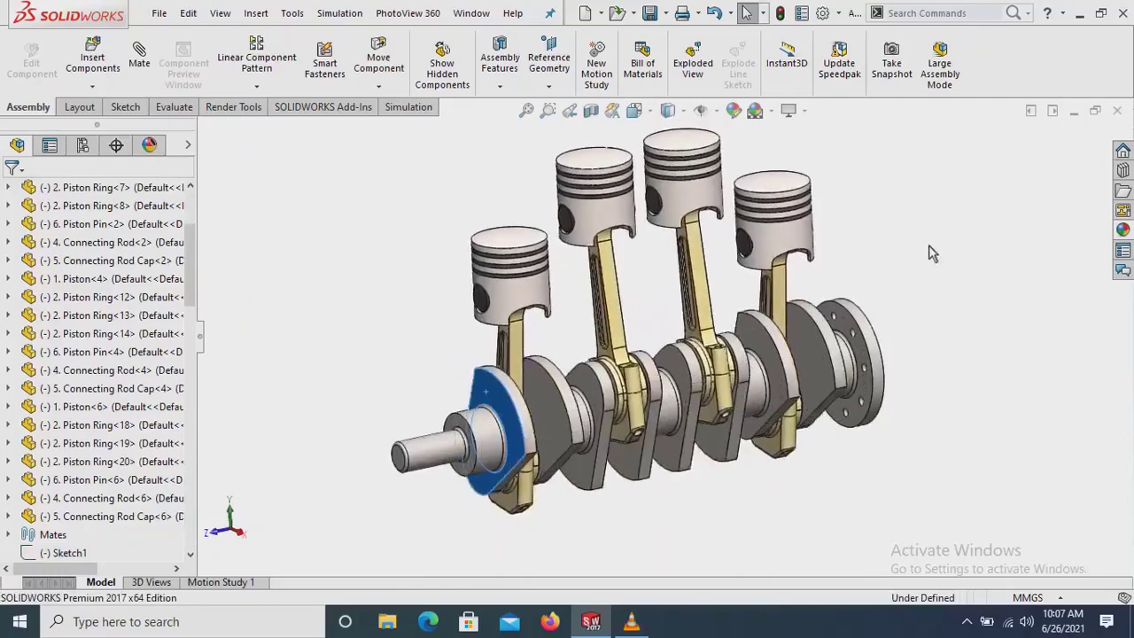
left_click(918, 296)
scroll(744, 367, "down", 1)
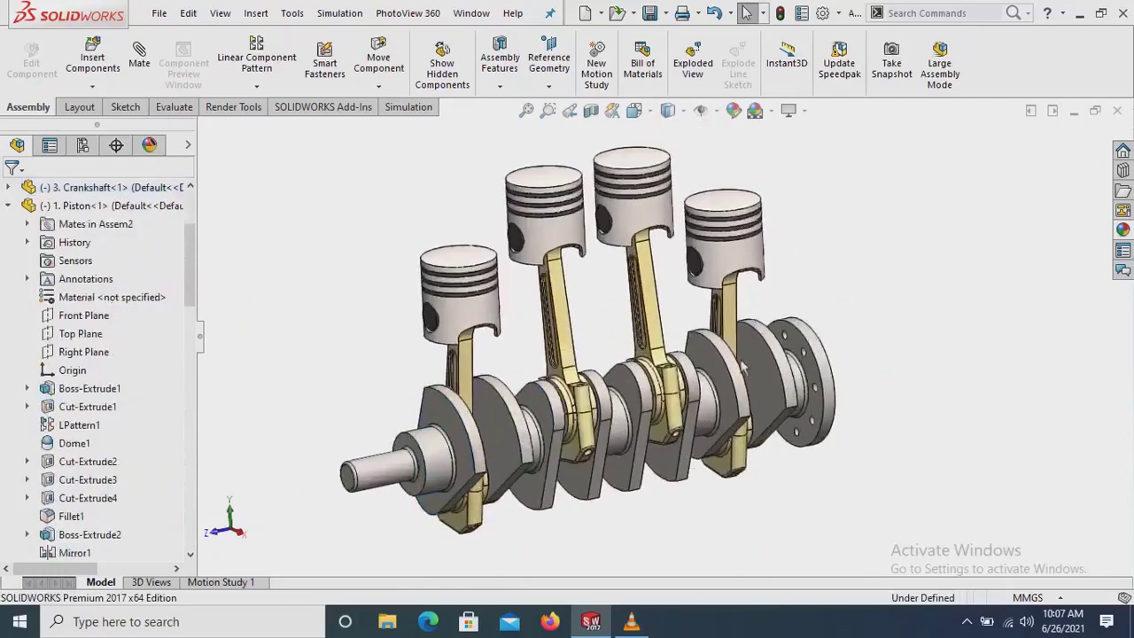
scroll(691, 416, "down", 1)
scroll(673, 414, "up", 1)
scroll(665, 287, "down", 1)
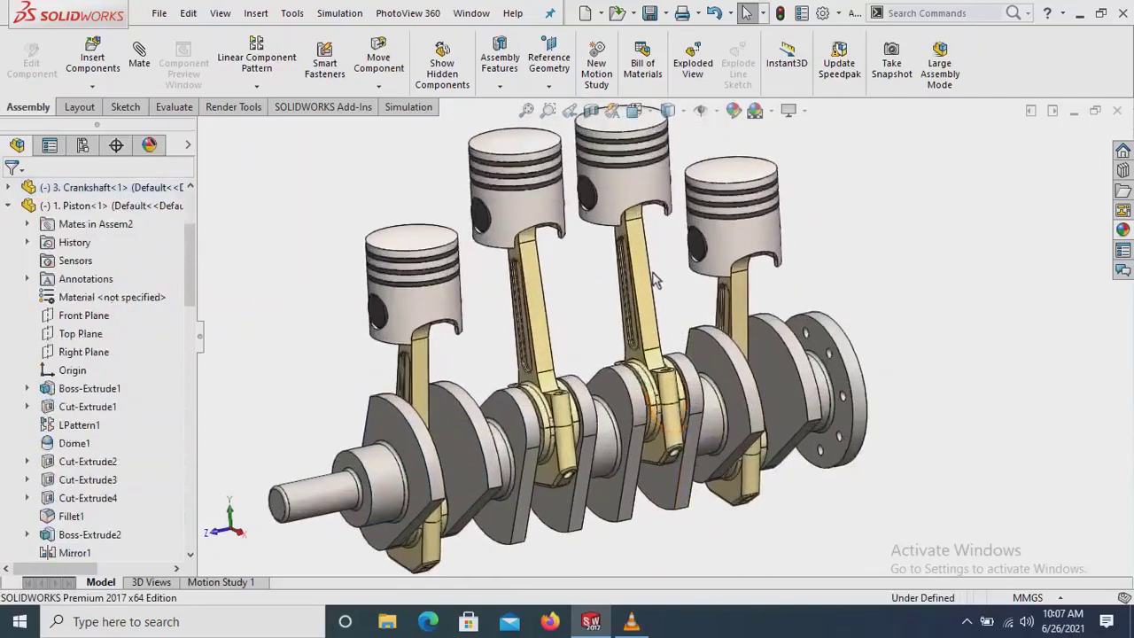
scroll(654, 282, "up", 2)
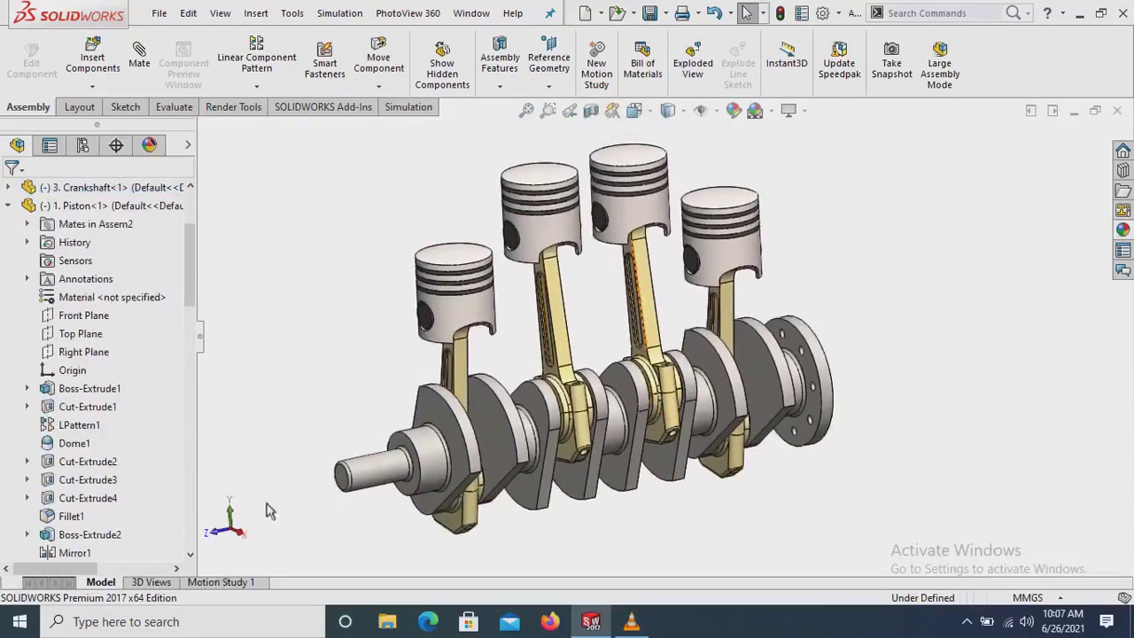
- Zoom in on the engine assembly and return to normal selection mode
right_click(429, 232)
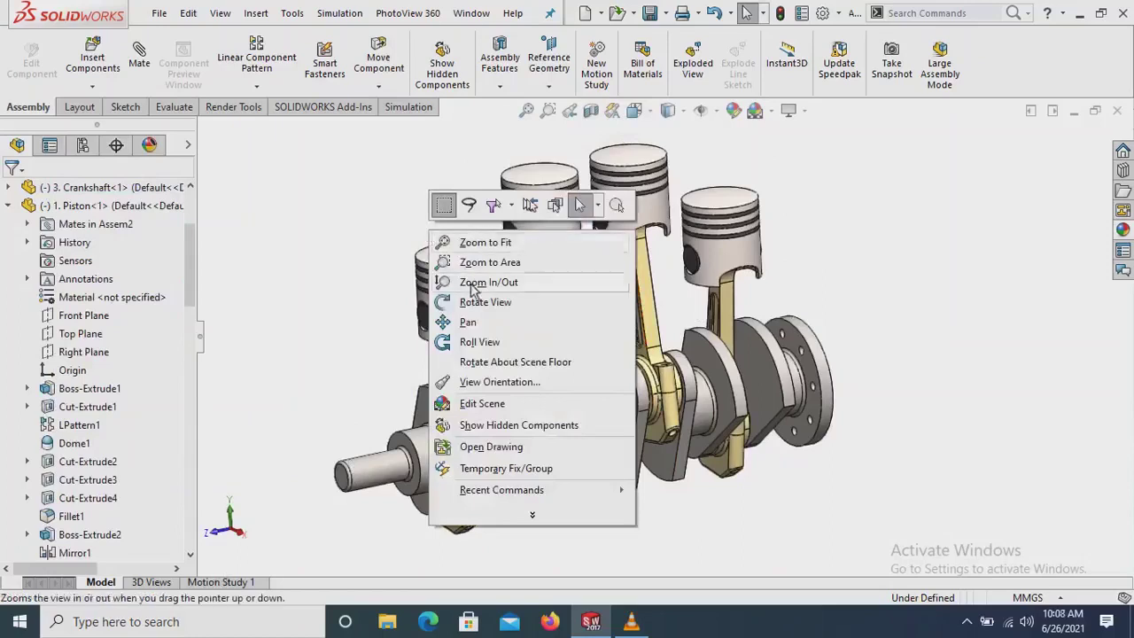
left_click(520, 282)
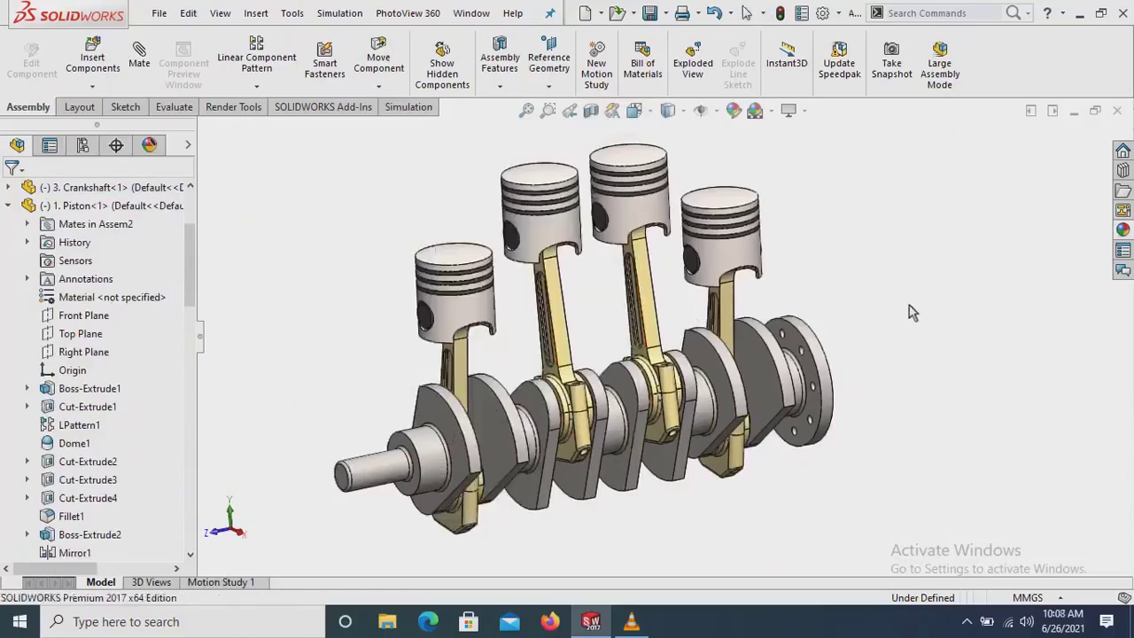
left_click_drag(950, 287, 912, 306)
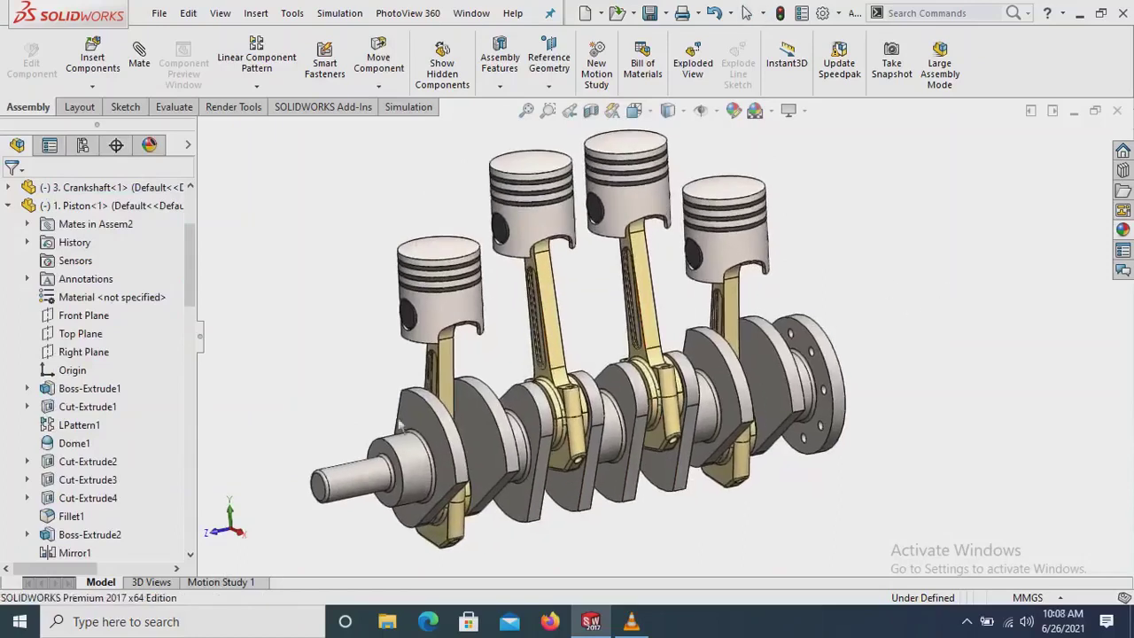
right_click(301, 363)
left_click(319, 367)
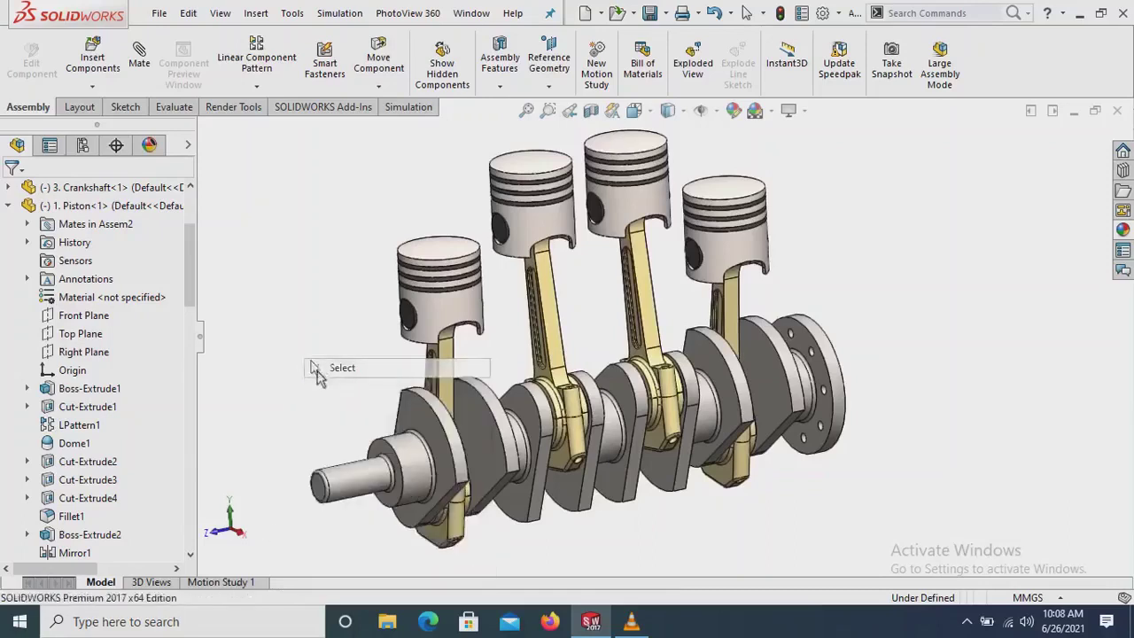
- In Motion Study 1, set 6 frames per second and stretch the assembly key to 6 sec
left_click(226, 584)
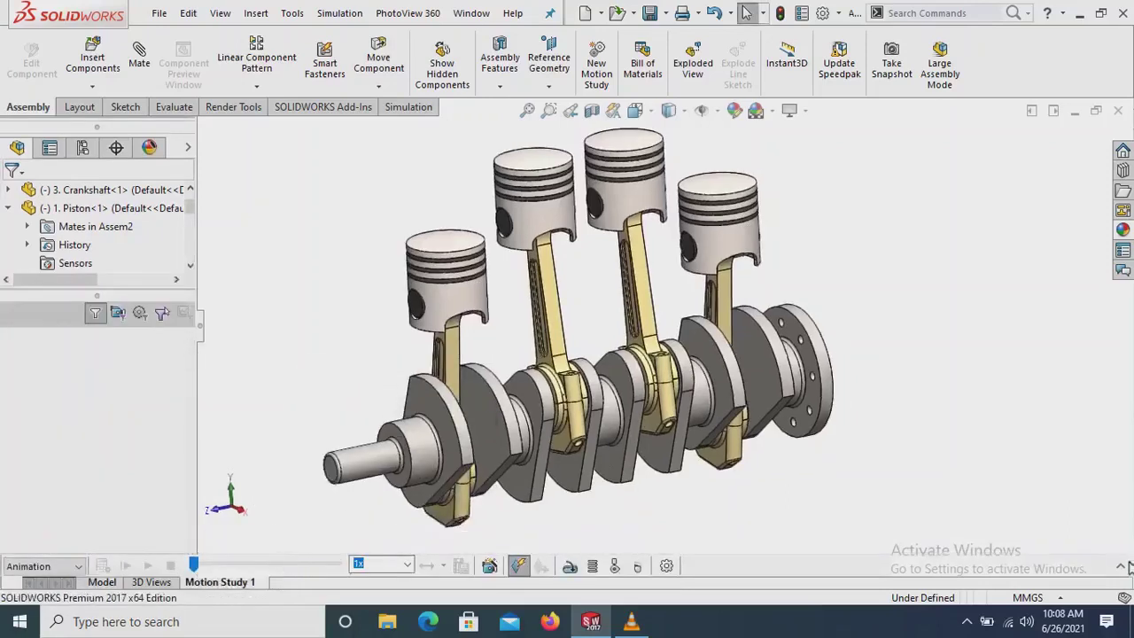
left_click(1120, 566)
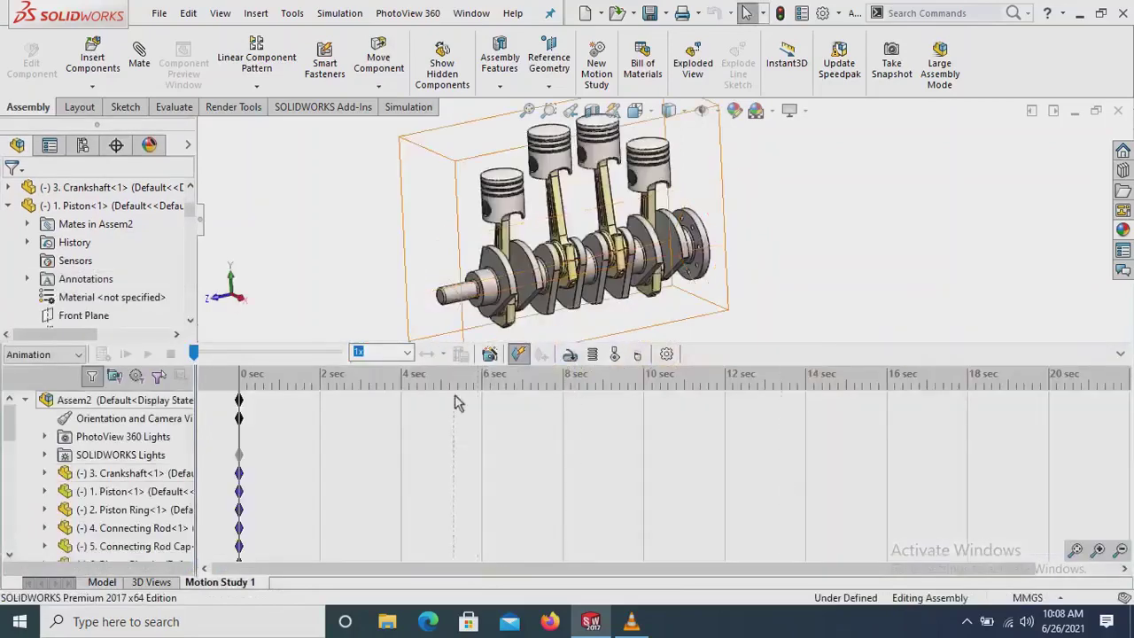
left_click(667, 354)
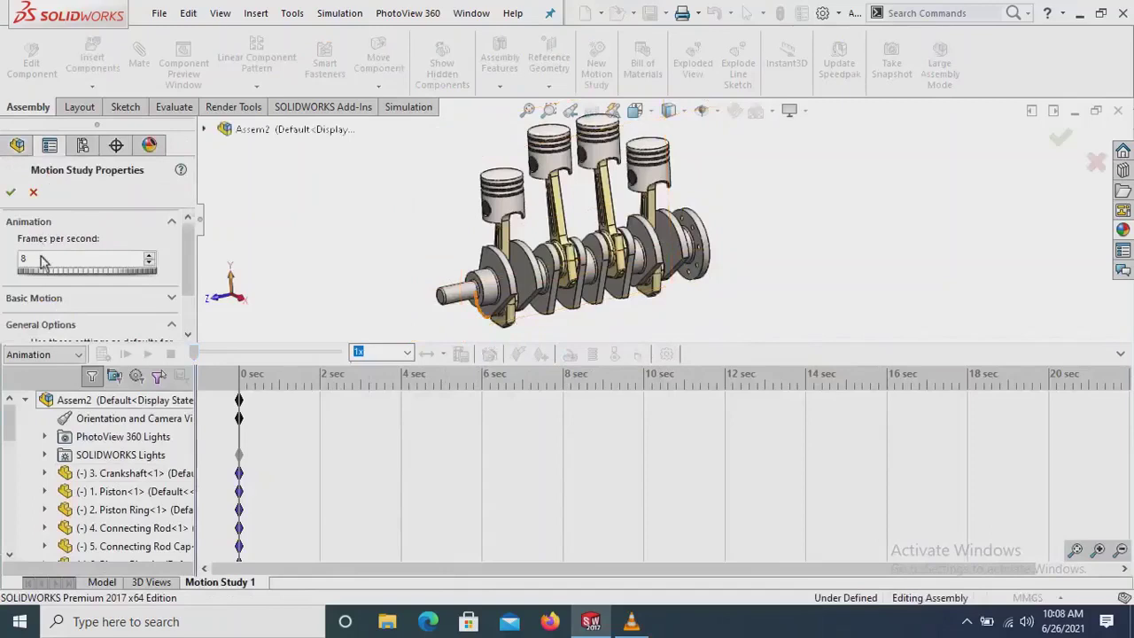
type("6")
left_click(12, 195)
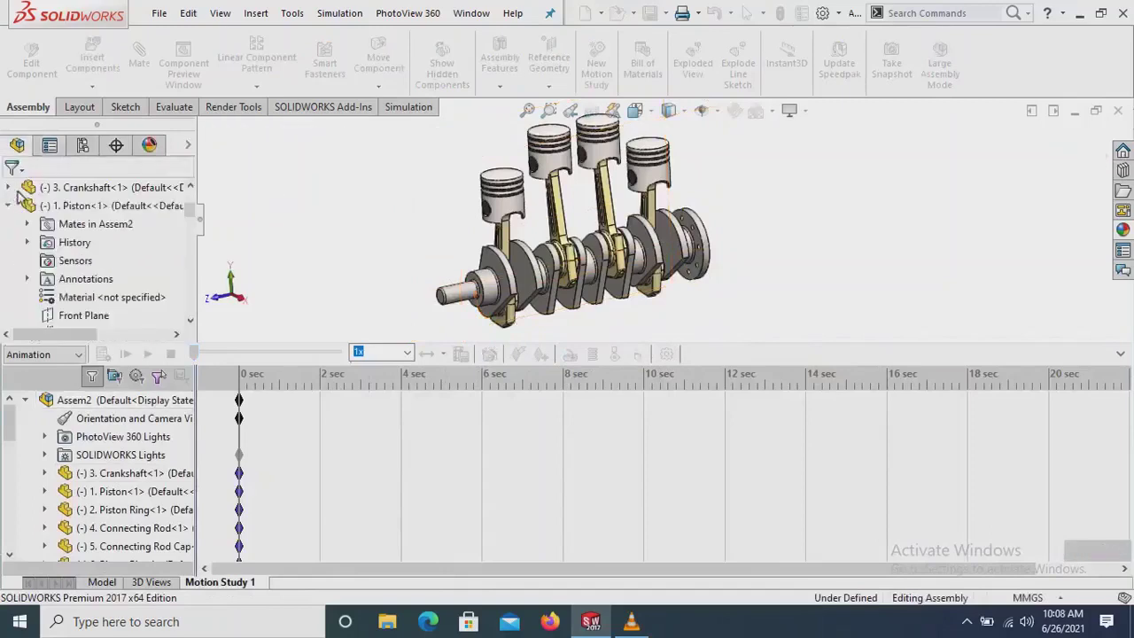
left_click(248, 408)
left_click_drag(270, 409, 481, 405)
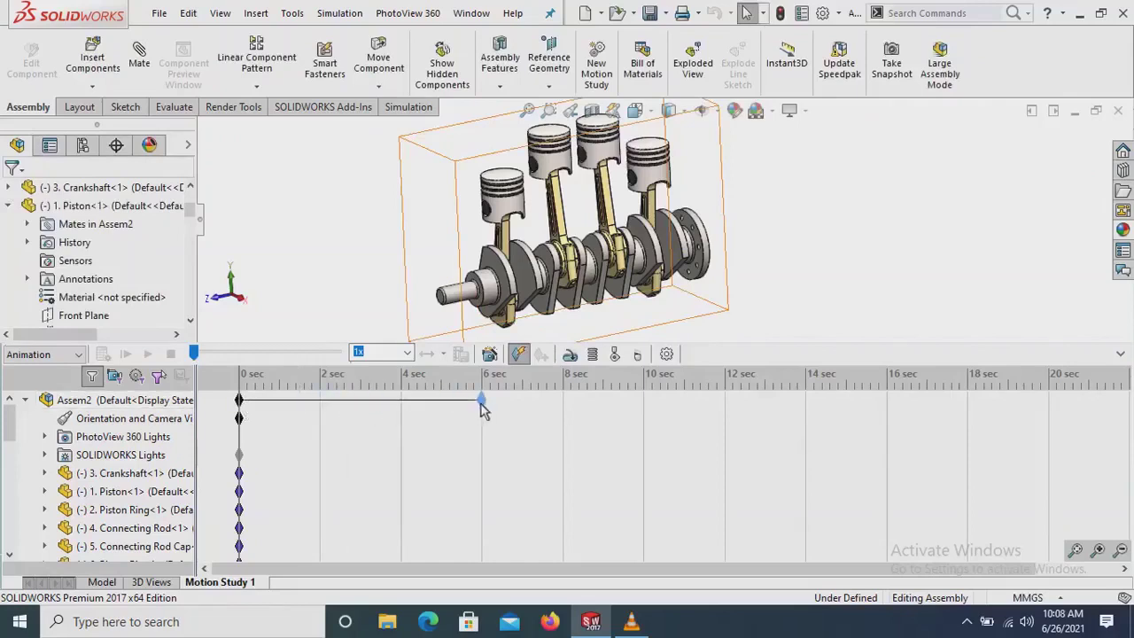
- Add a rotary motor on the crankshaft end face at a constant 50 RPM
left_click(571, 354)
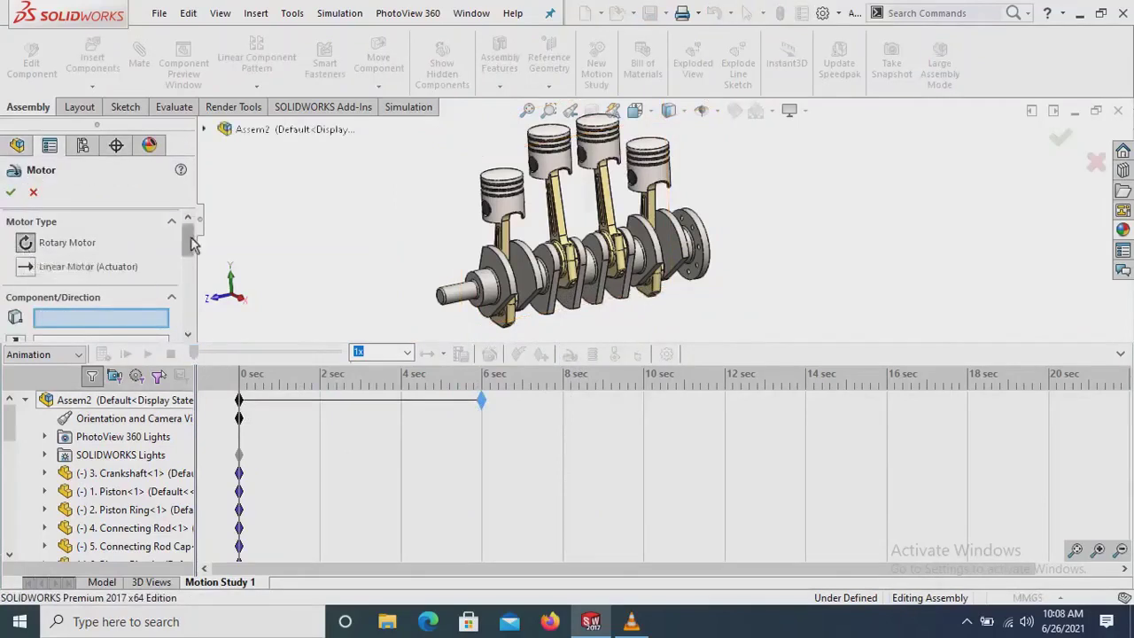
left_click_drag(190, 240, 190, 284)
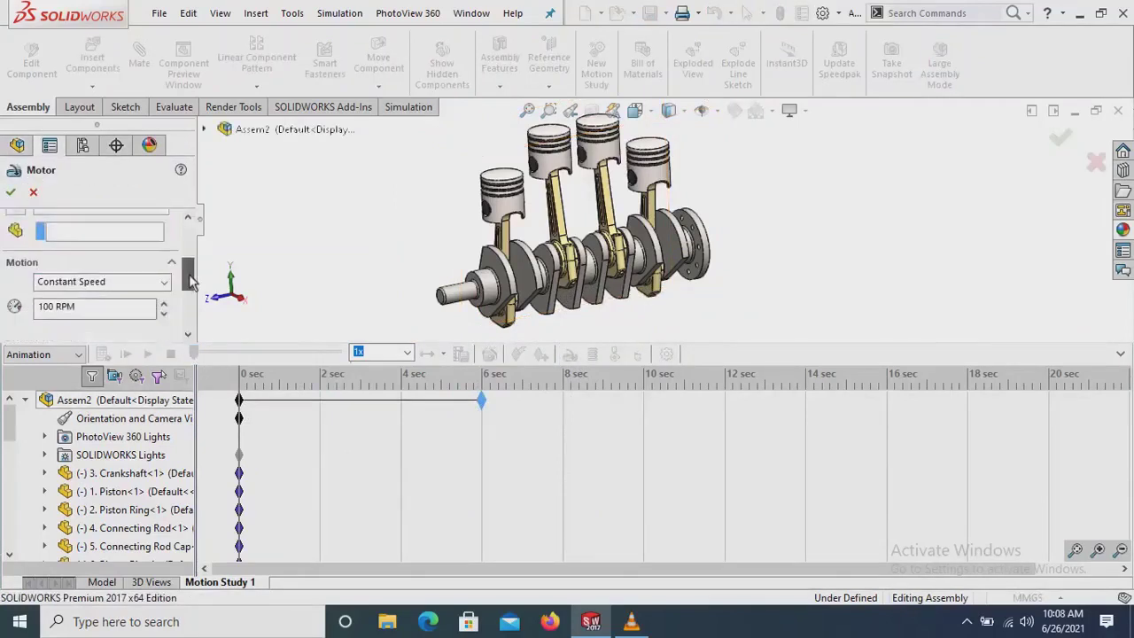
left_click(464, 301)
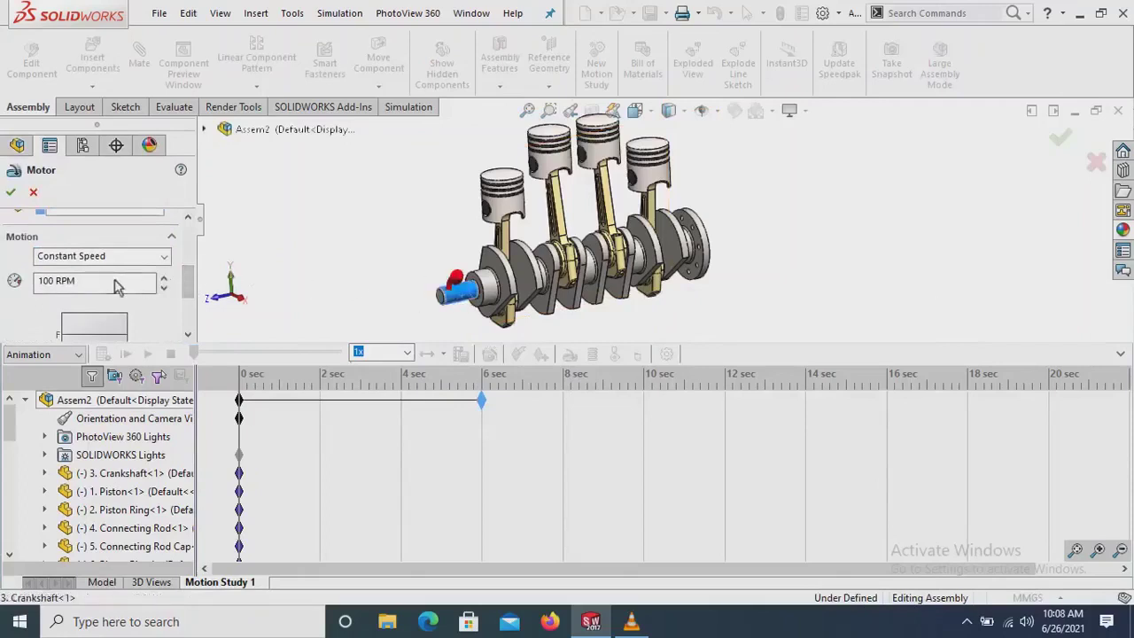
left_click_drag(56, 282, 32, 290)
key("BackSpace")
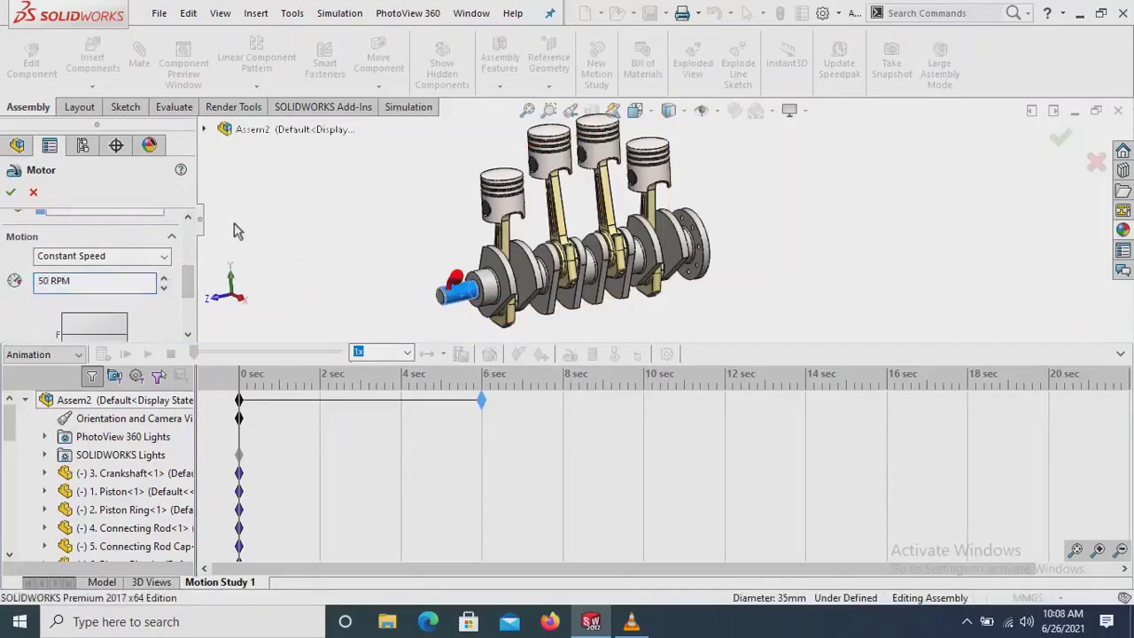
left_click(10, 194)
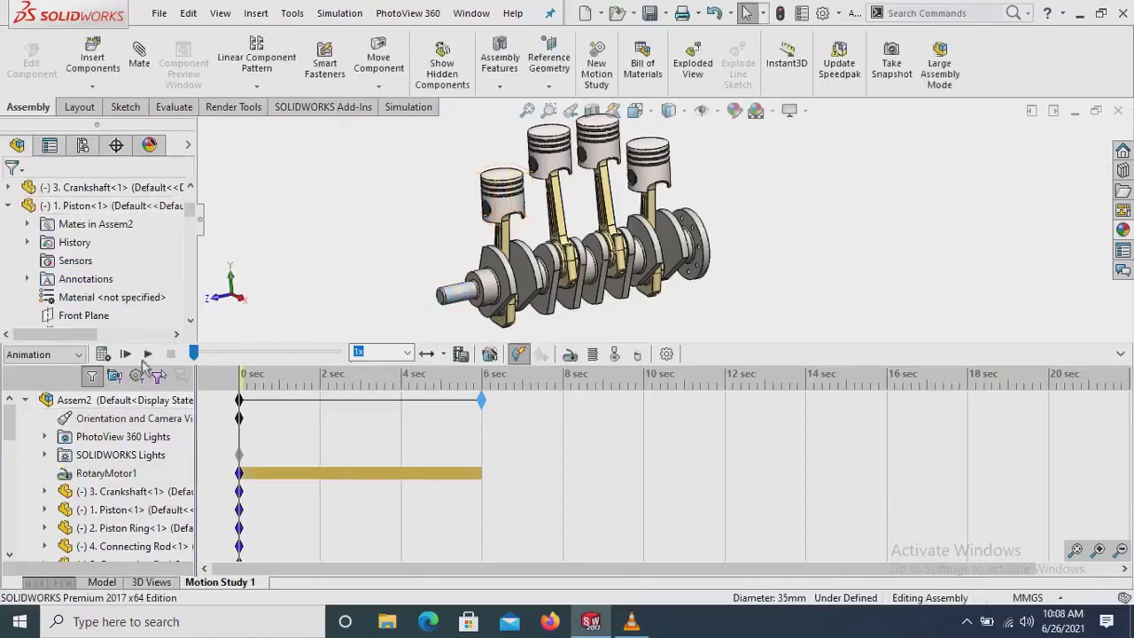
- Calculate the motion study, collapse the timeline and set playback mode to Loop
left_click(103, 354)
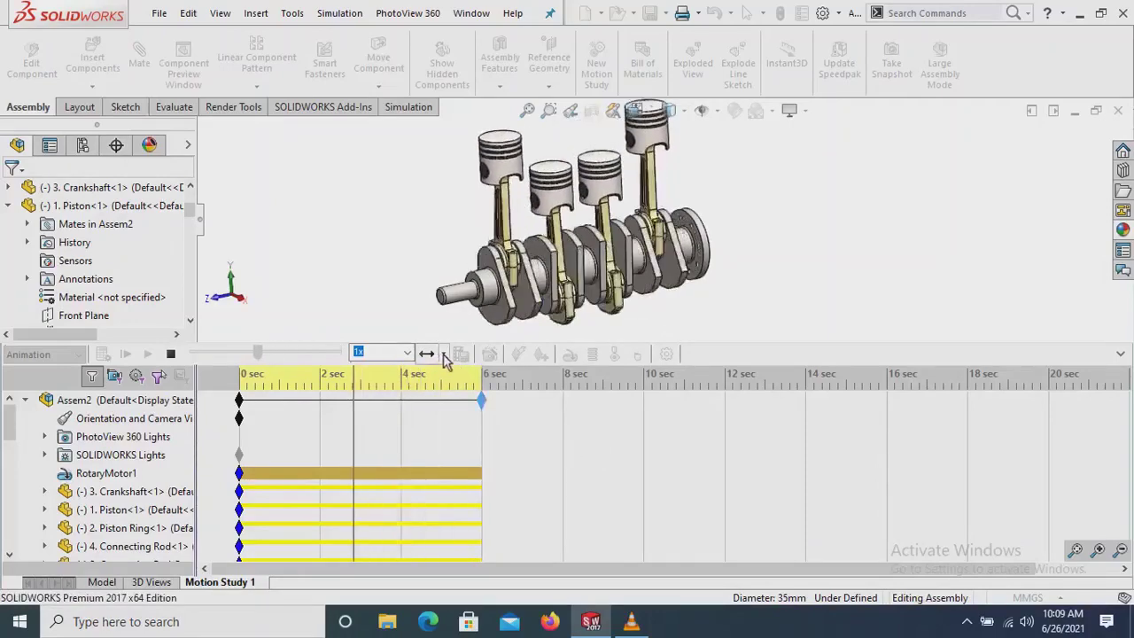
left_click(1120, 352)
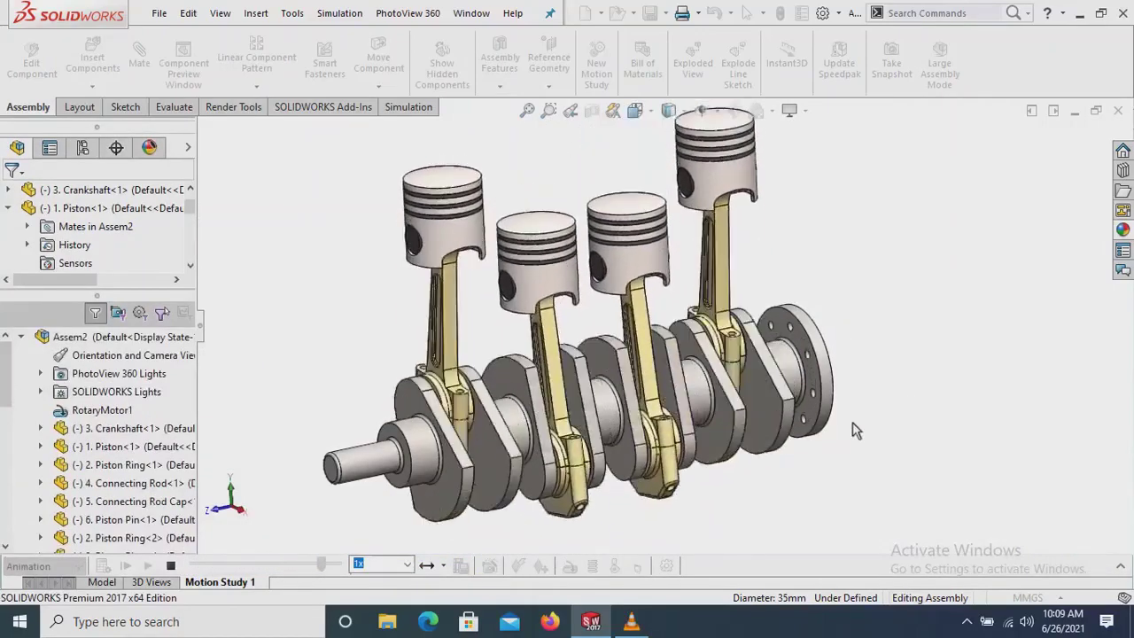
left_click(429, 565)
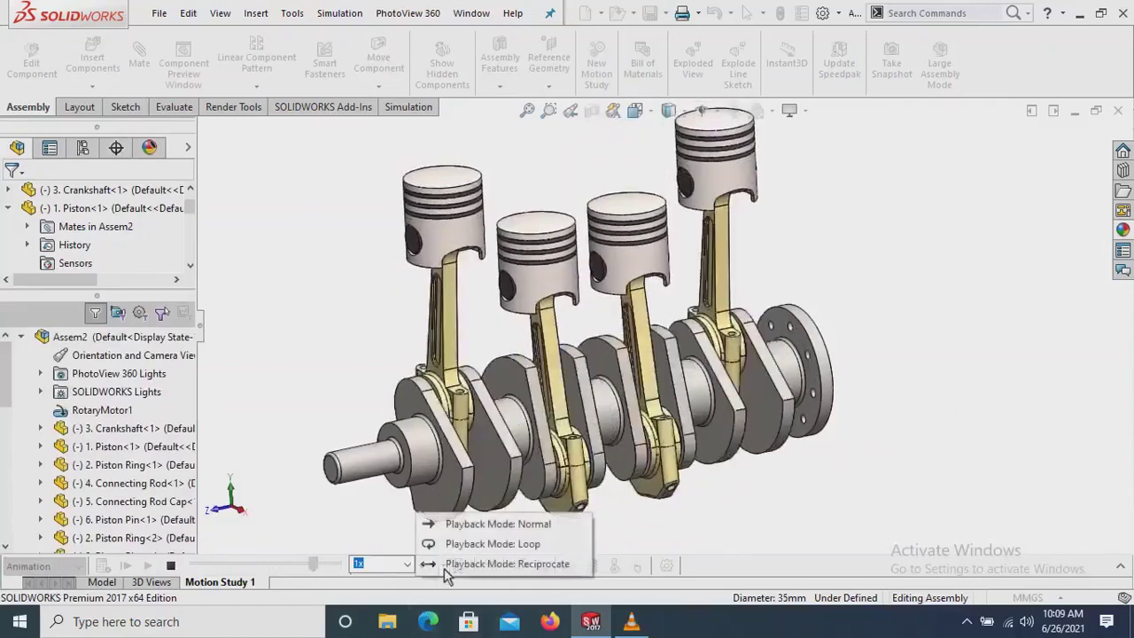
left_click(496, 526)
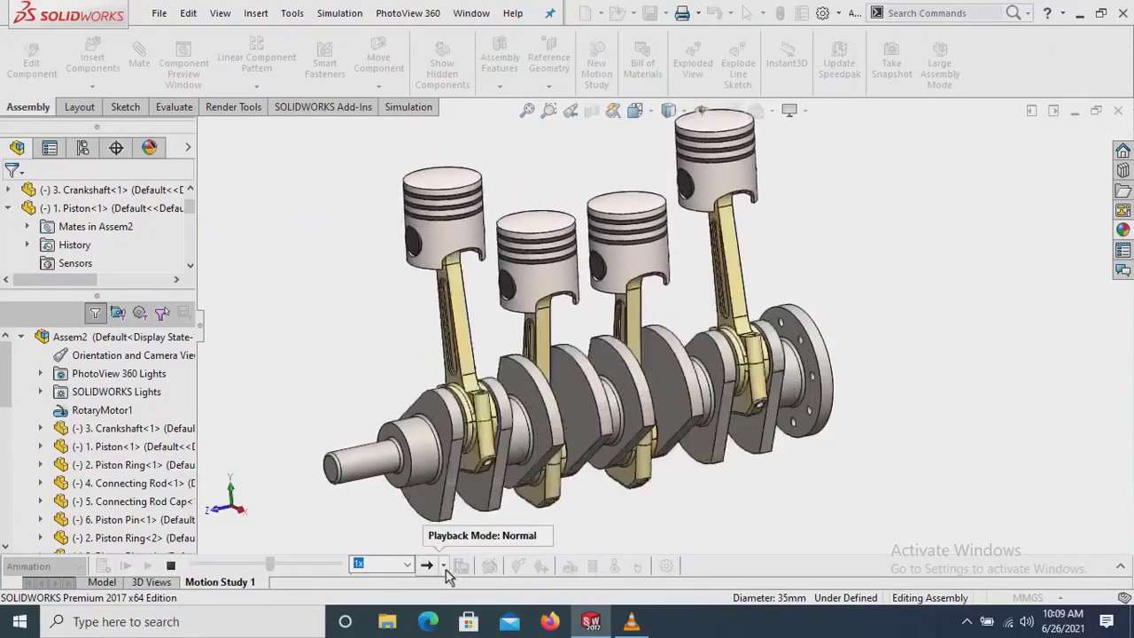
left_click(442, 567)
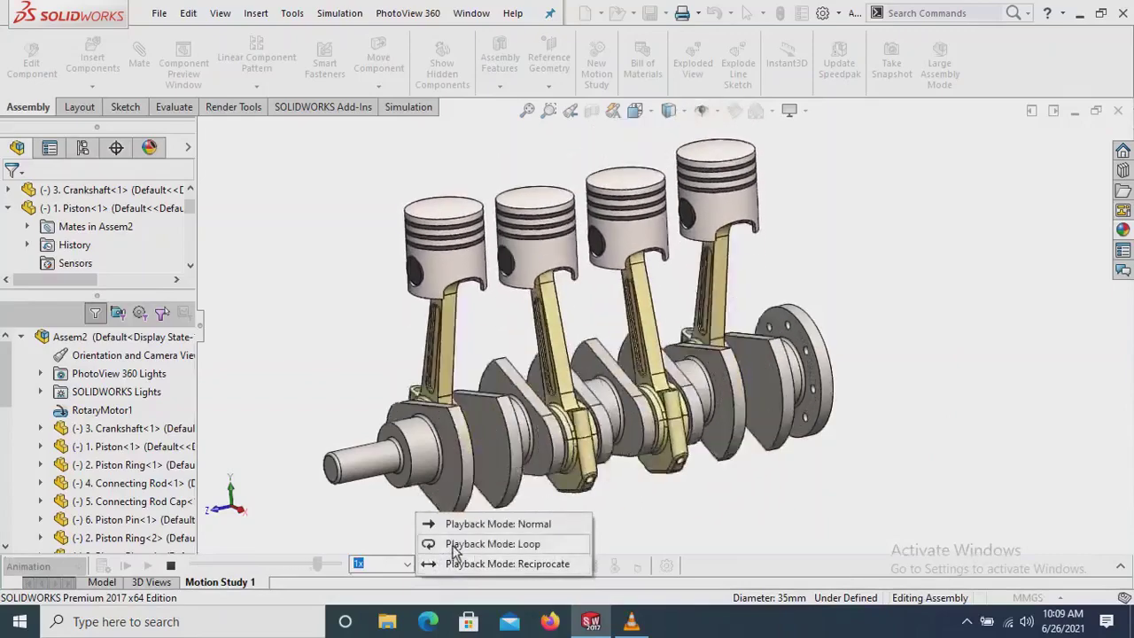
left_click(478, 544)
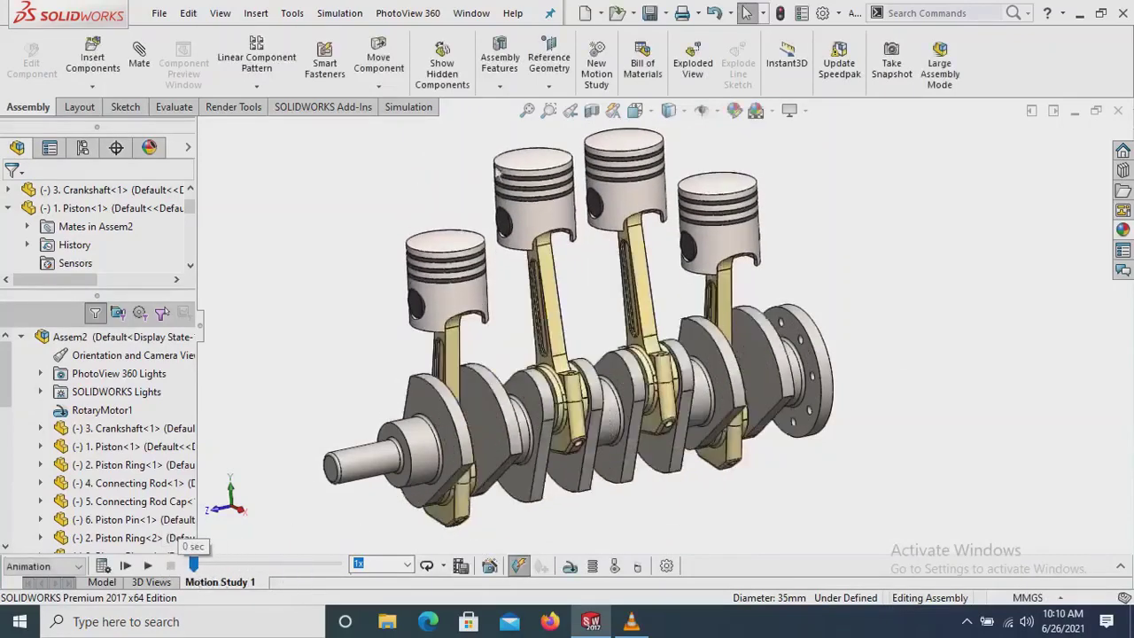
- Rebuild and save the assembly, then save it as '4 Cylinder Engine'
left_click(649, 12)
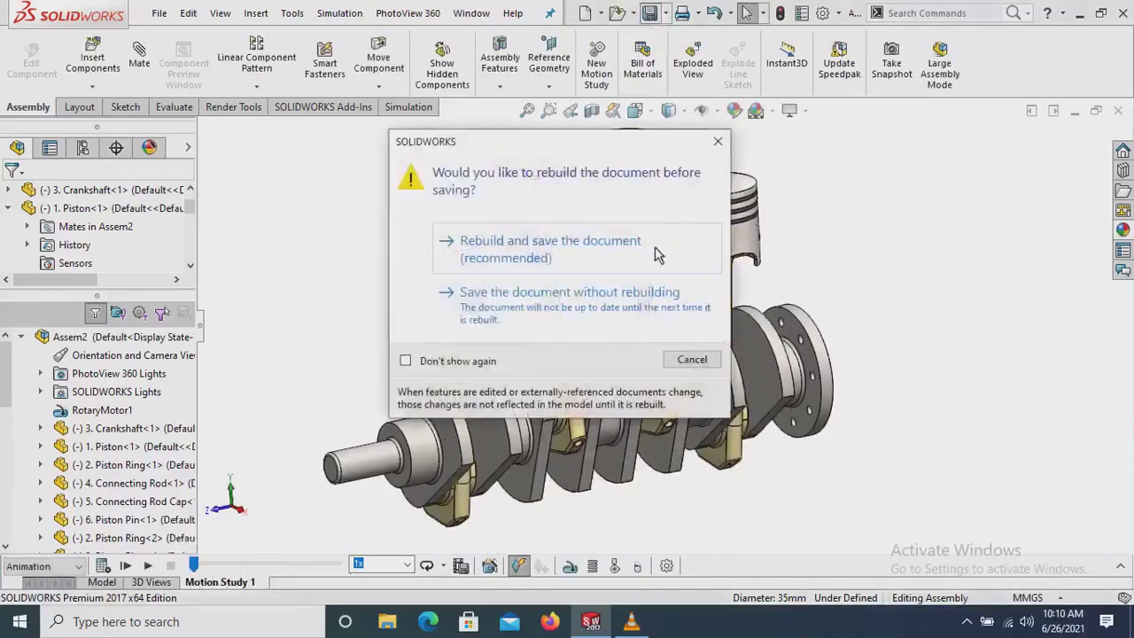
left_click(620, 250)
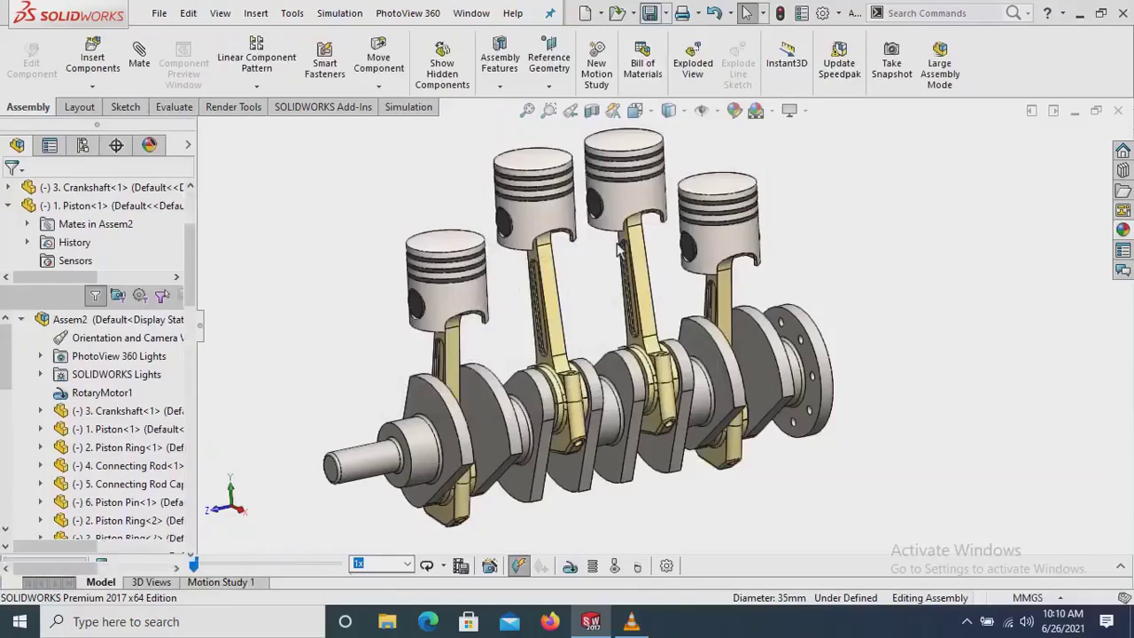
key("ctrl+s")
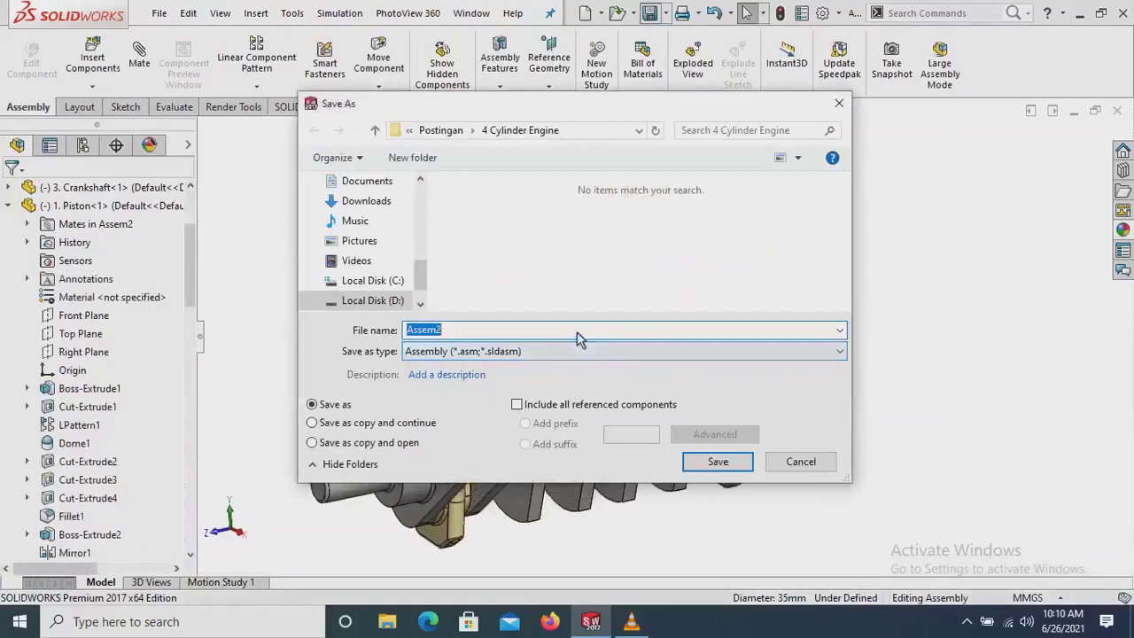
type("S")
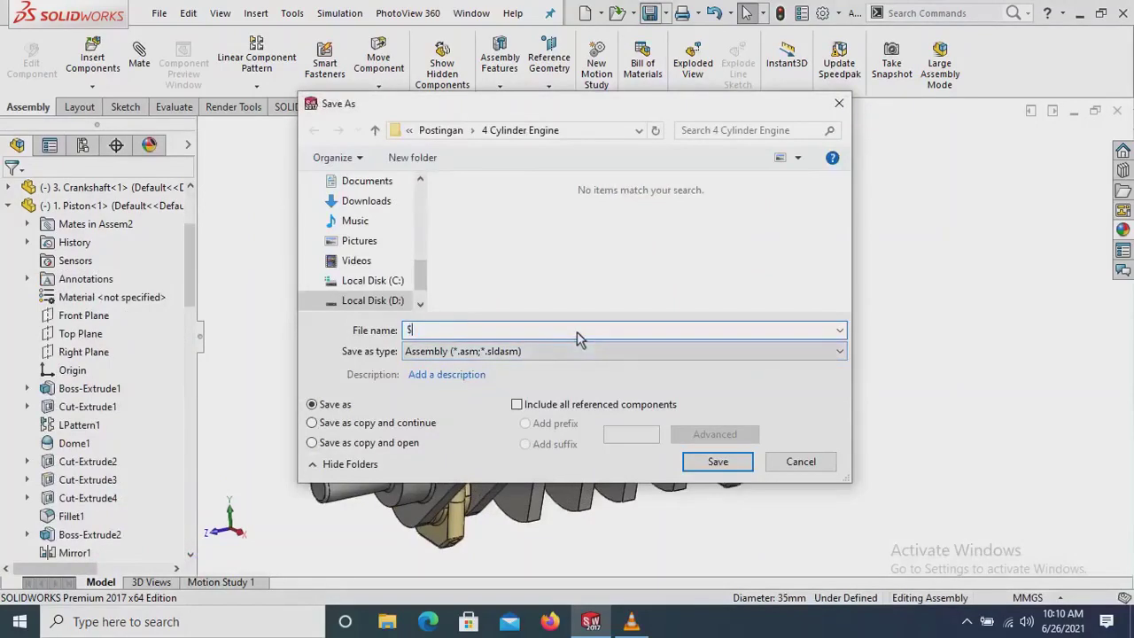
key("BackSpace")
type("4 Cy")
type("linder")
type(" Engine")
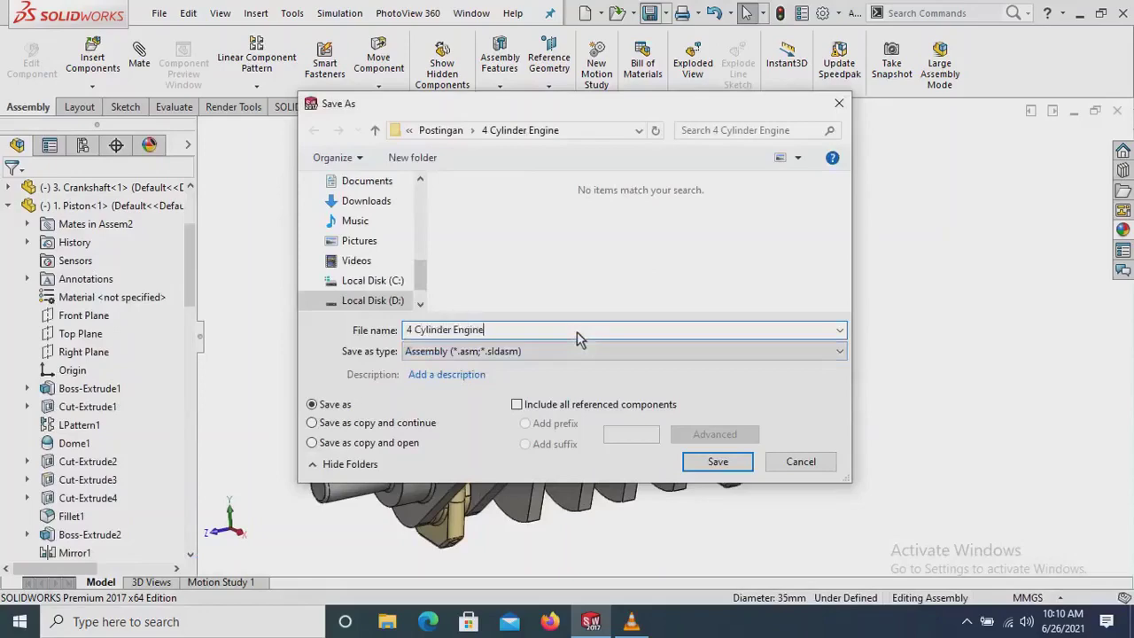
left_click(749, 462)
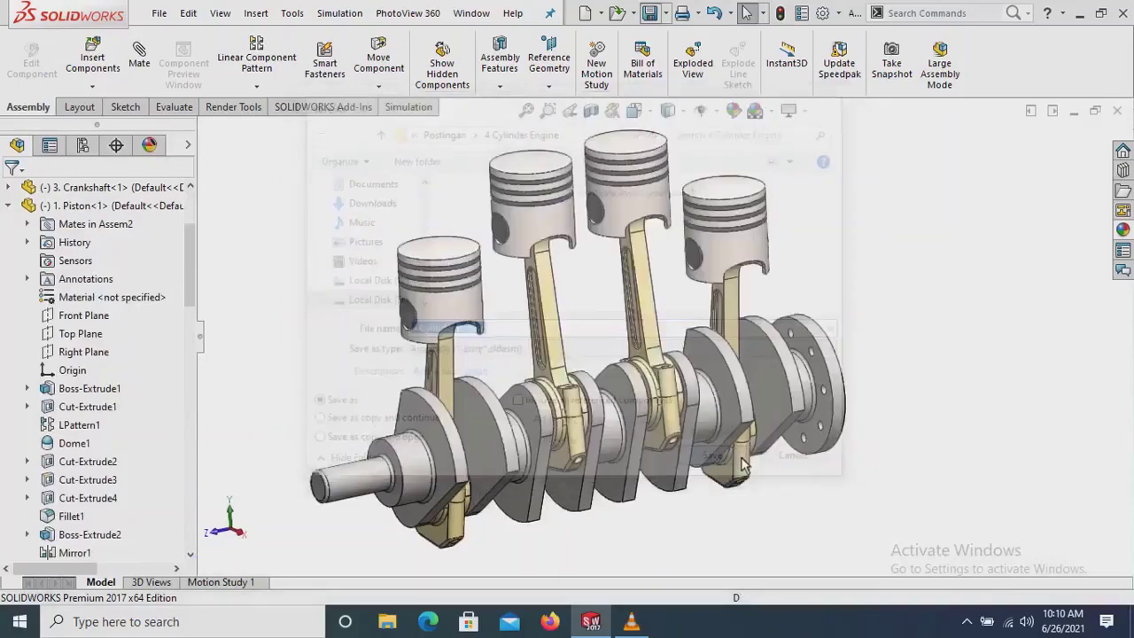